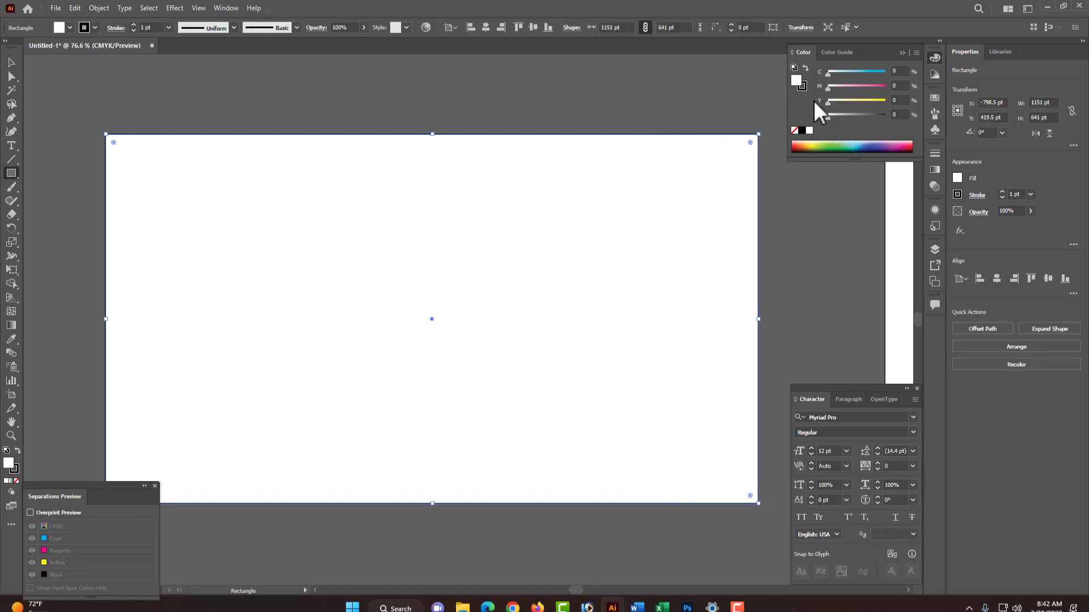
# Step: Remove the rectangle's stroke and fill the rectangle with light blue at 47% cyan
pyautogui.click(802, 86)
pyautogui.click(795, 131)
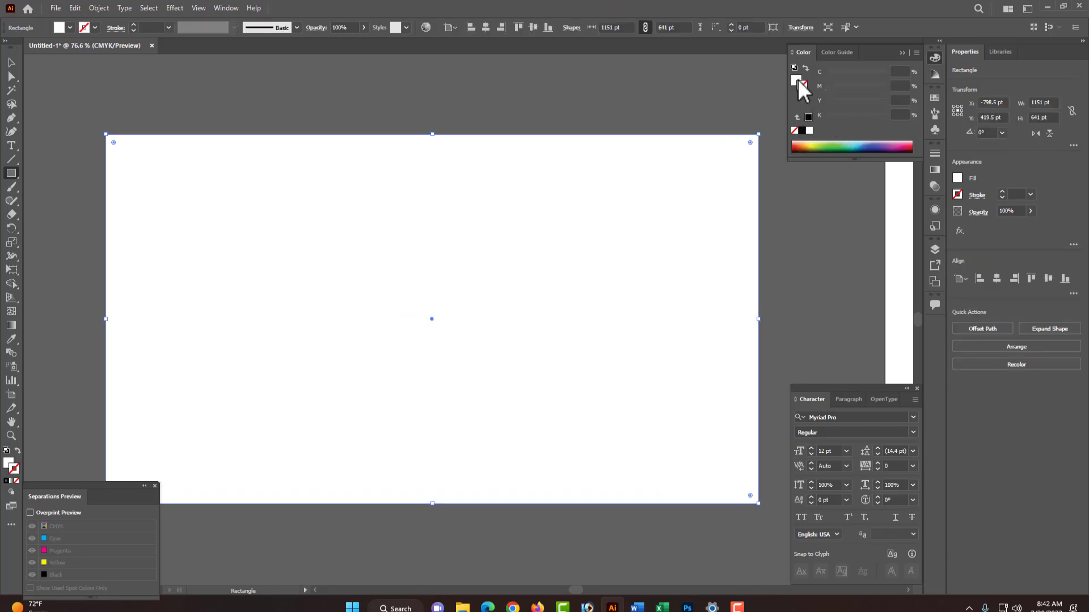
pyautogui.click(796, 79)
pyautogui.click(850, 72)
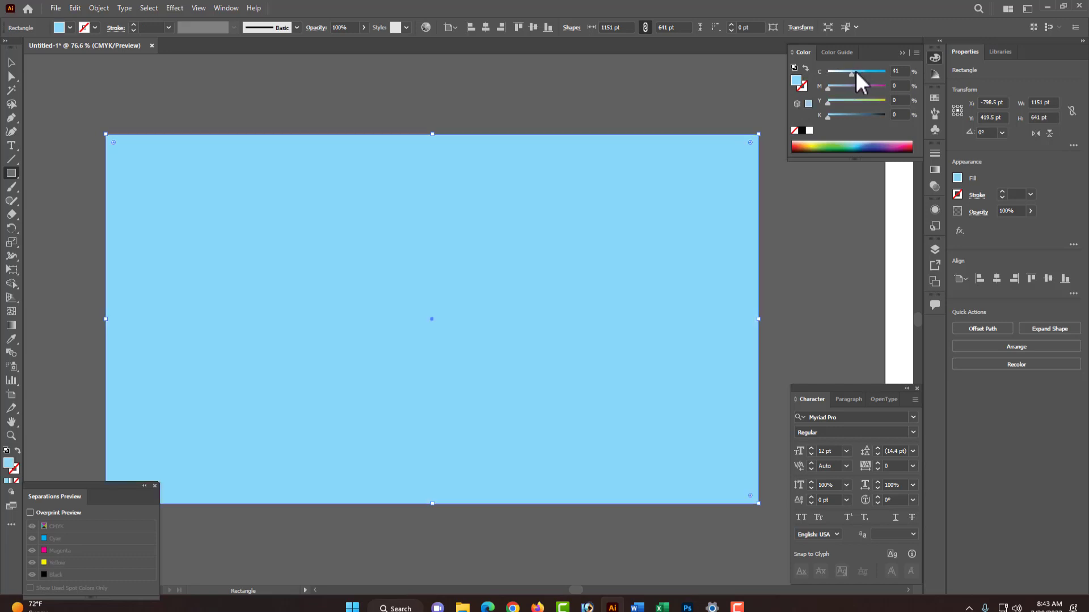
pyautogui.click(856, 71)
pyautogui.click(785, 260)
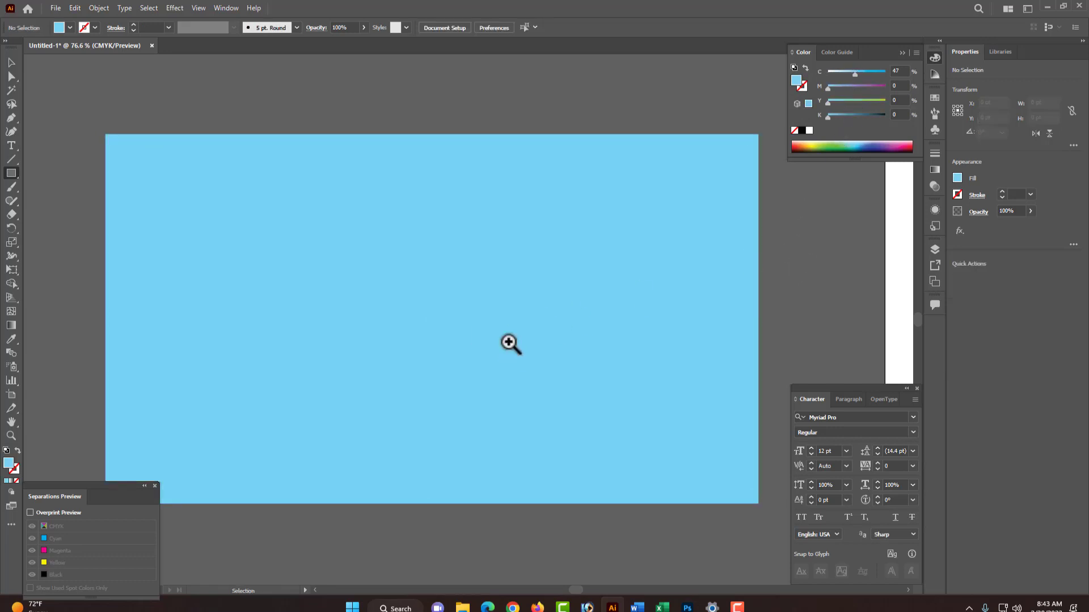
# Step: Apply a white-to-black linear gradient to the rectangle and run it diagonally from its upper-left corner to its lower-right corner
pyautogui.keyDown('ctrl'); pyautogui.keyDown('alt'); pyautogui.click(482, 333); pyautogui.keyUp('alt'); pyautogui.keyUp('ctrl')
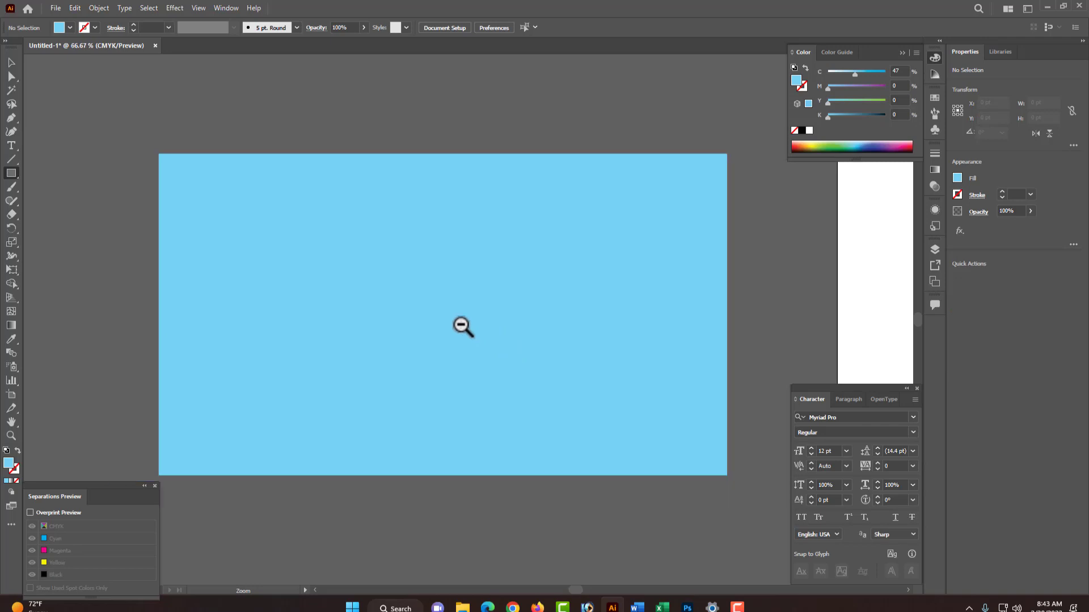
pyautogui.click(522, 316)
pyautogui.click(935, 170)
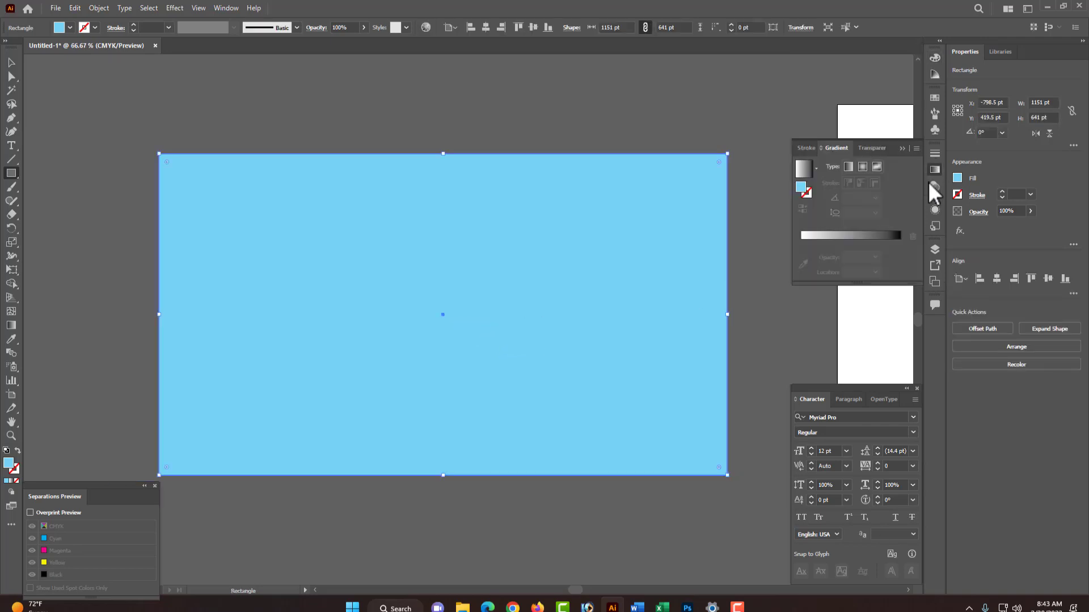
pyautogui.click(862, 240)
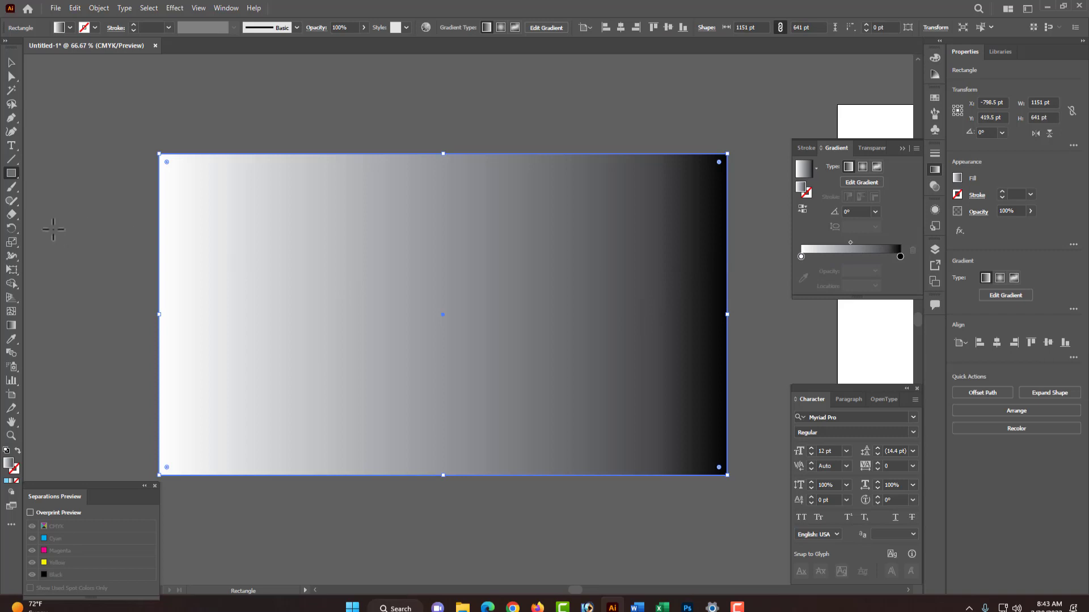
pyautogui.click(11, 326)
pyautogui.moveTo(206, 164); pyautogui.dragTo(695, 468)
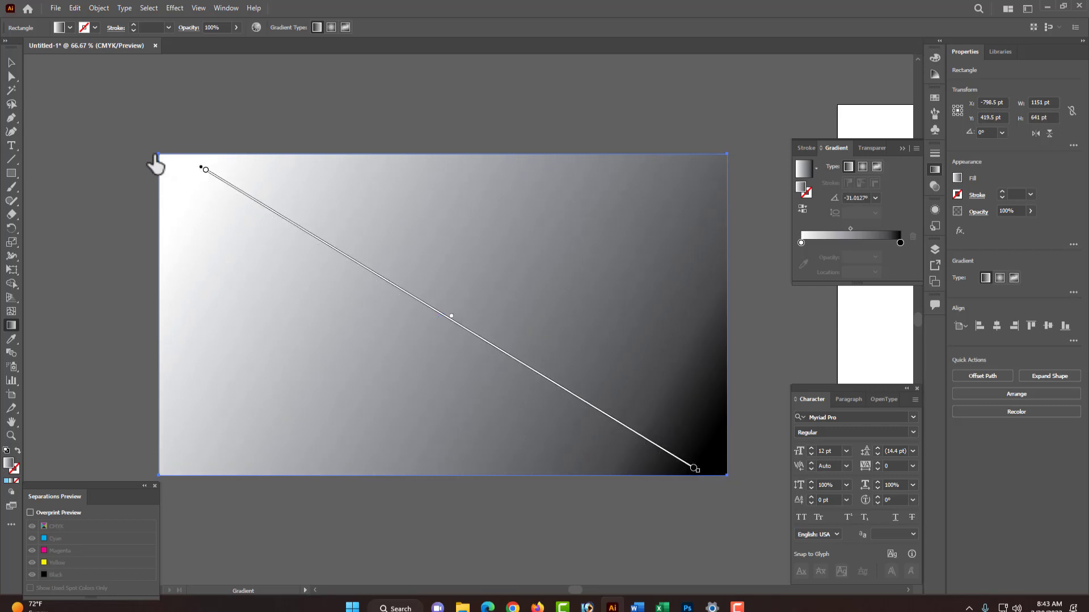
pyautogui.moveTo(155, 153); pyautogui.dragTo(722, 471)
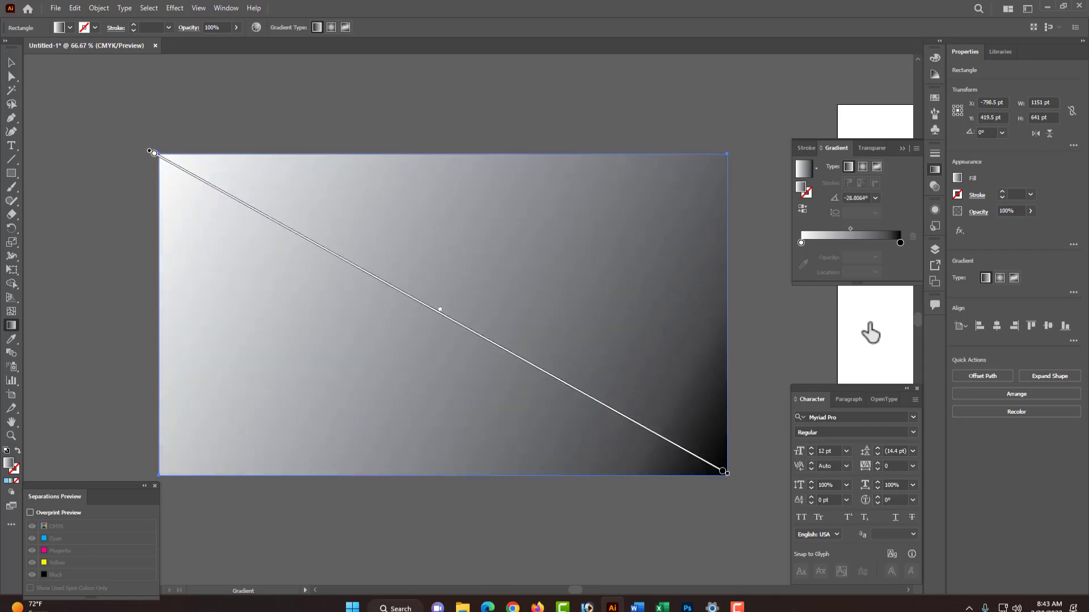
# Step: Switch the gradient's black end stop to CMYK and set it to 100% cyan with 0% black
pyautogui.click(900, 243)
pyautogui.doubleClick(900, 243)
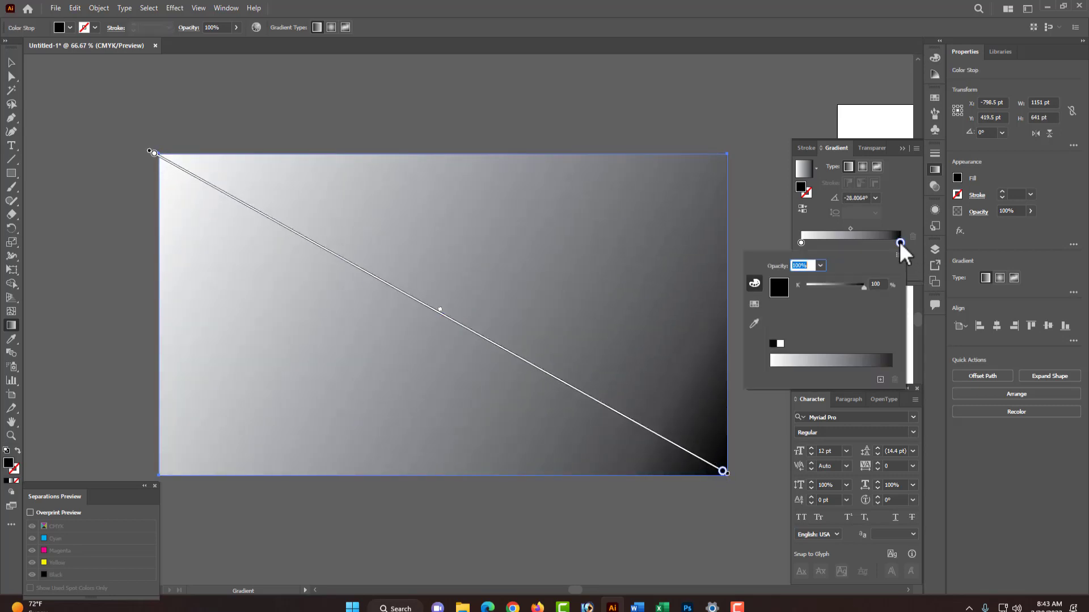
pyautogui.click(899, 255)
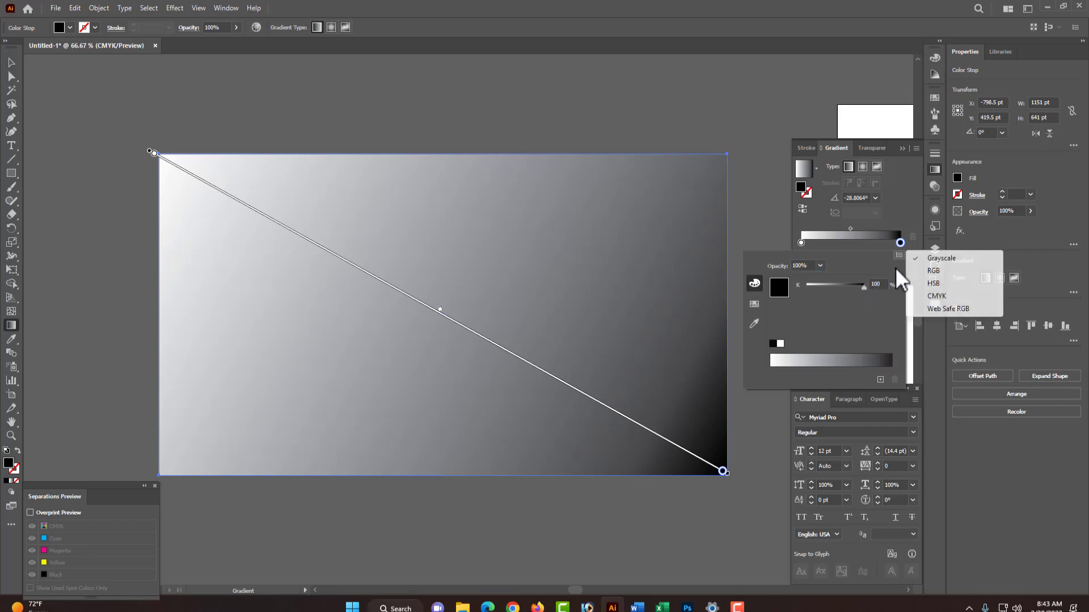
pyautogui.click(933, 296)
pyautogui.moveTo(863, 331); pyautogui.dragTo(804, 332)
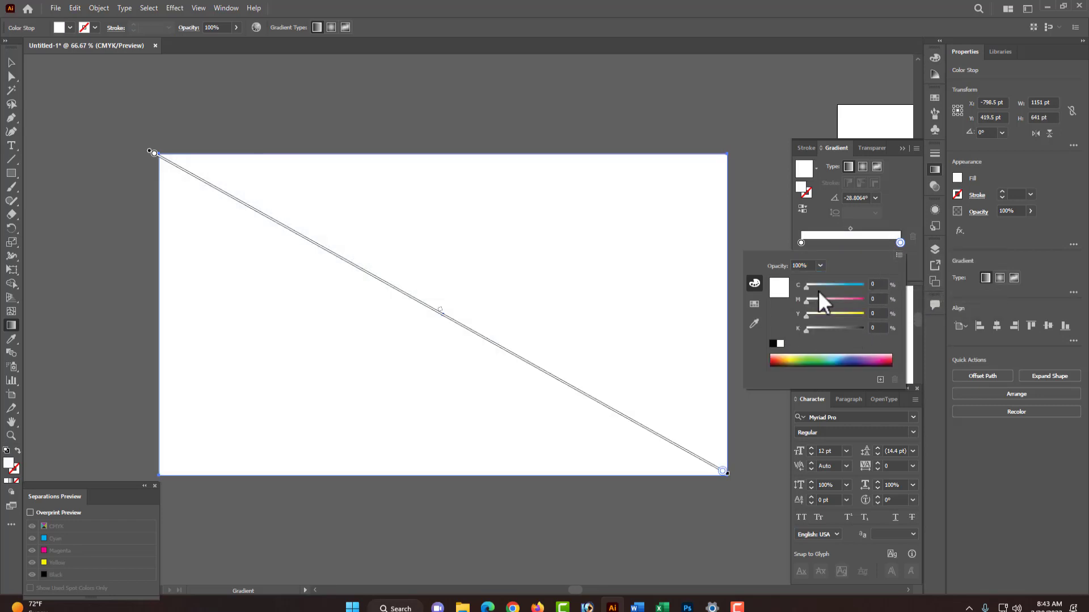
pyautogui.moveTo(807, 288); pyautogui.dragTo(862, 288)
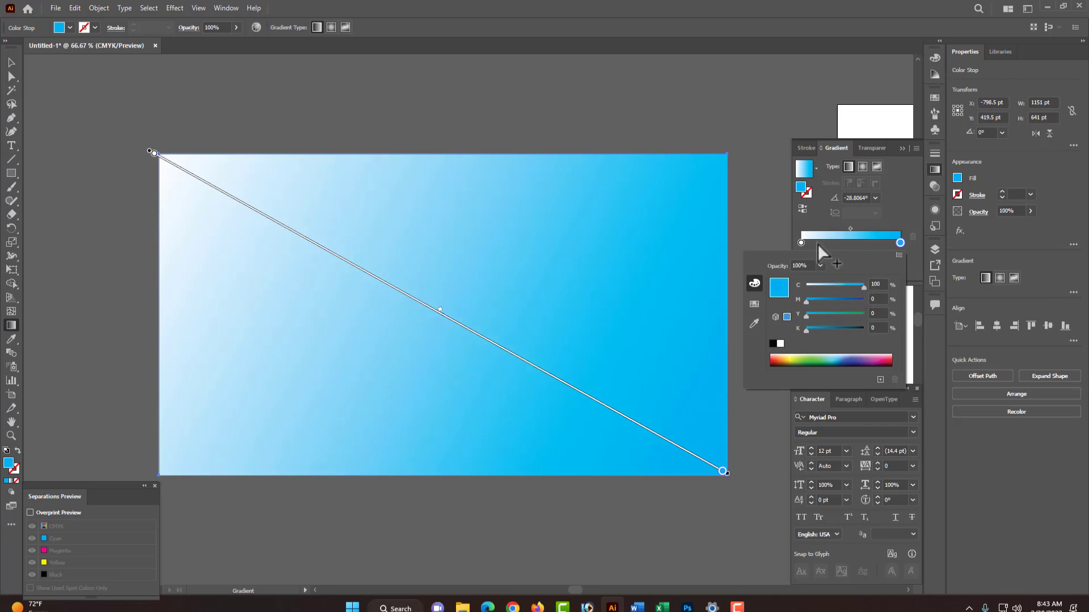
# Step: Switch the gradient's white start stop to CMYK, set it to 31% cyan, and deselect the rectangle
pyautogui.doubleClick(801, 242)
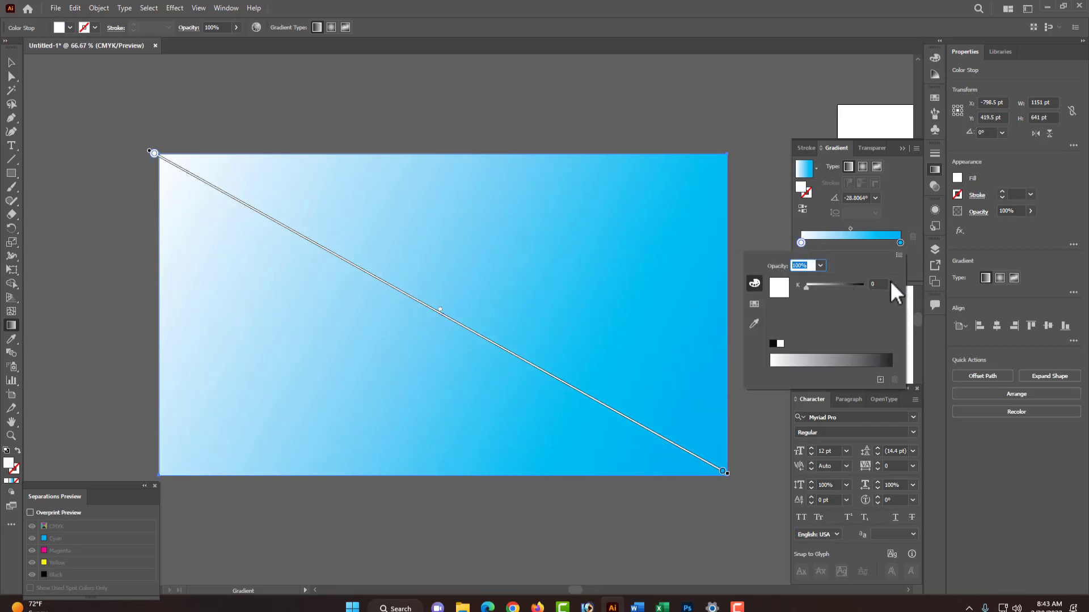
pyautogui.click(899, 255)
pyautogui.click(933, 296)
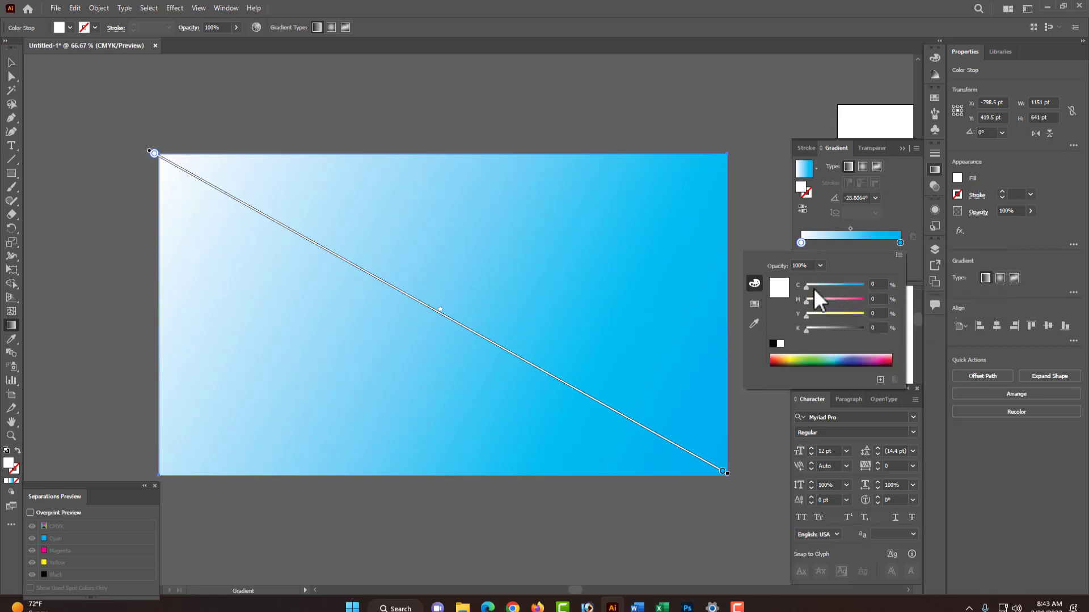
pyautogui.click(814, 285)
pyautogui.moveTo(817, 284); pyautogui.dragTo(824, 284)
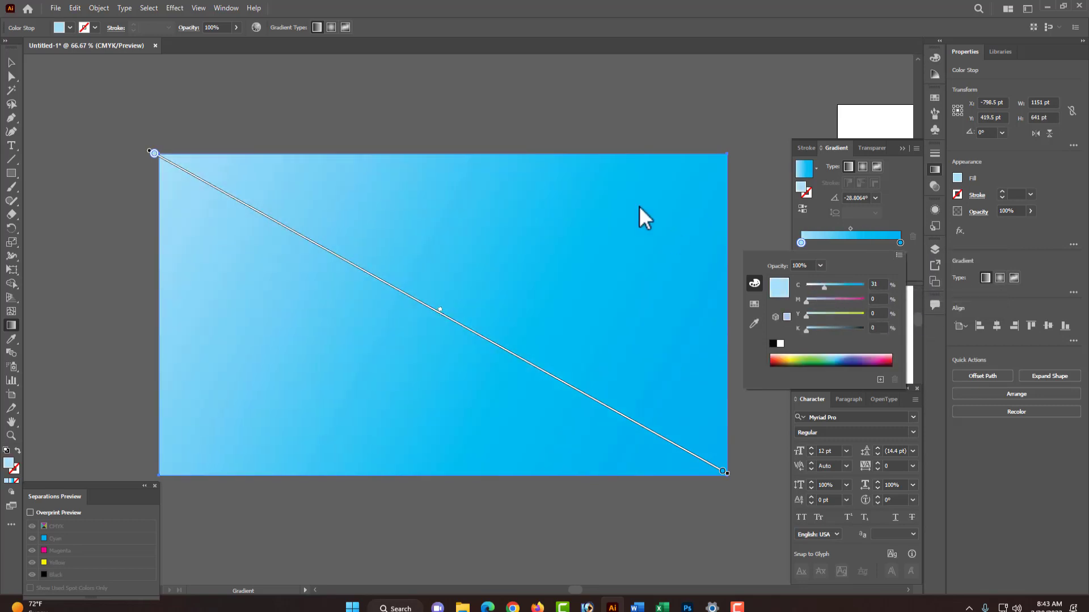
pyautogui.click(563, 110)
pyautogui.keyDown('ctrl'); pyautogui.click(560, 107); pyautogui.keyUp('ctrl')
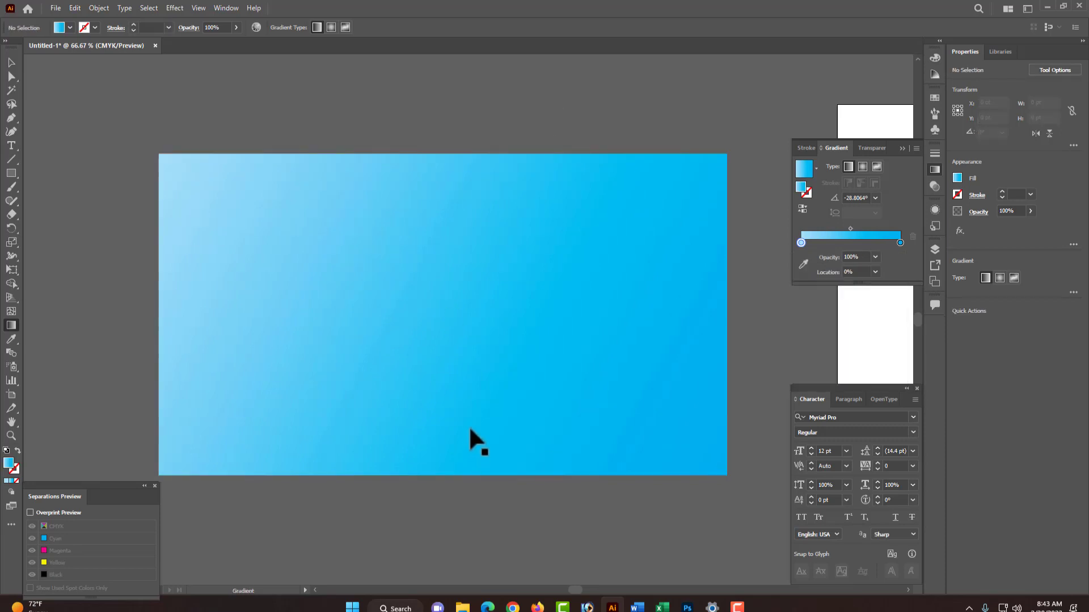
# Step: Draw a horizontal line about 48 pt long near the middle of the rectangle with the Pen tool
pyautogui.scroll(-1, 468, 425)
pyautogui.click(467, 368)
pyautogui.hotkey('ctrl', 'shift', 'a')
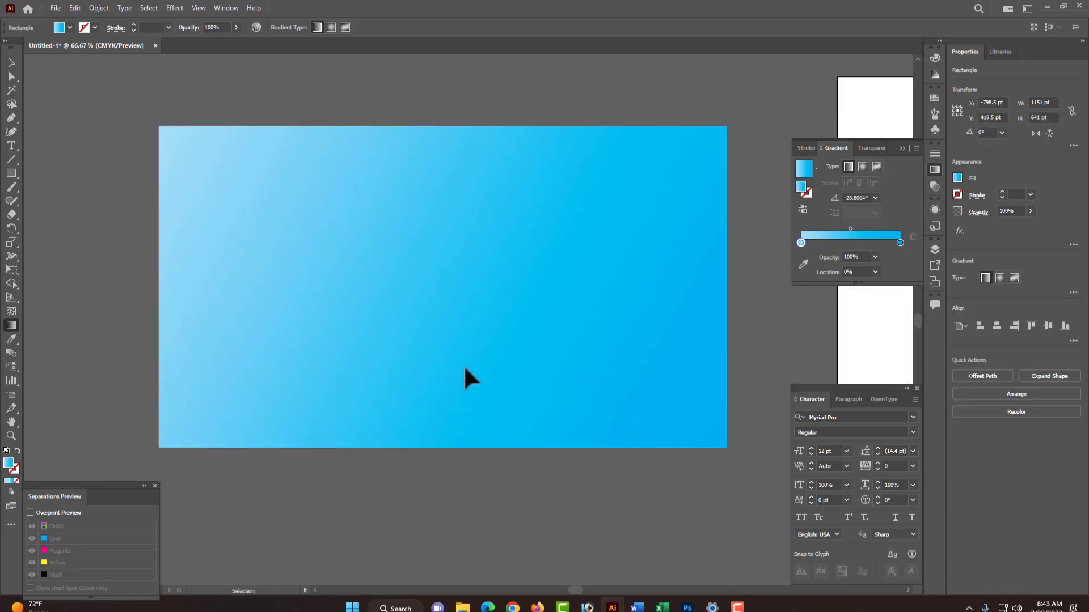
pyautogui.click(11, 117)
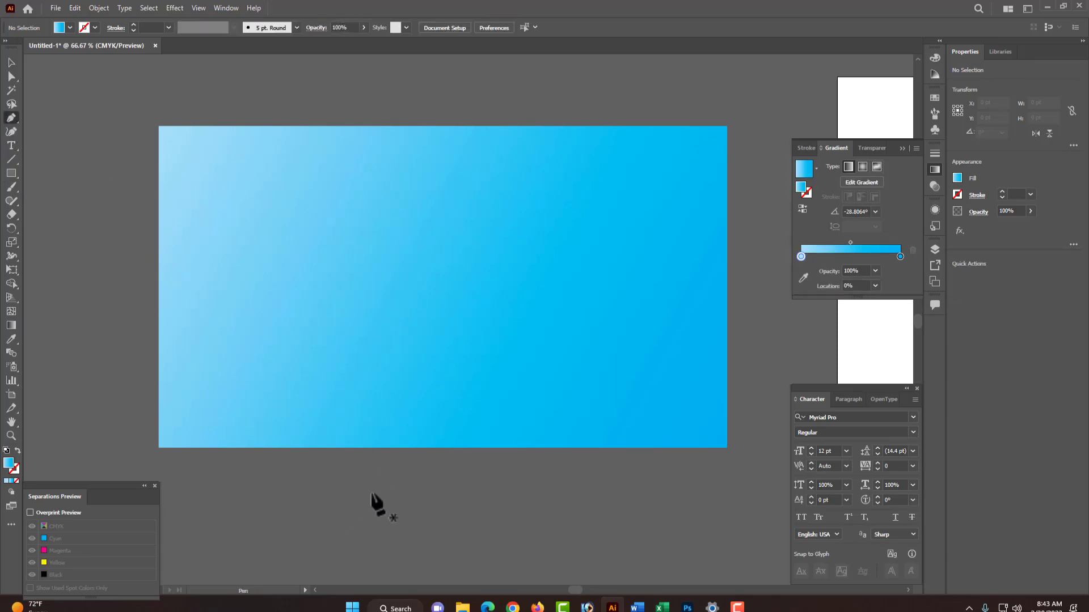
pyautogui.click(370, 319)
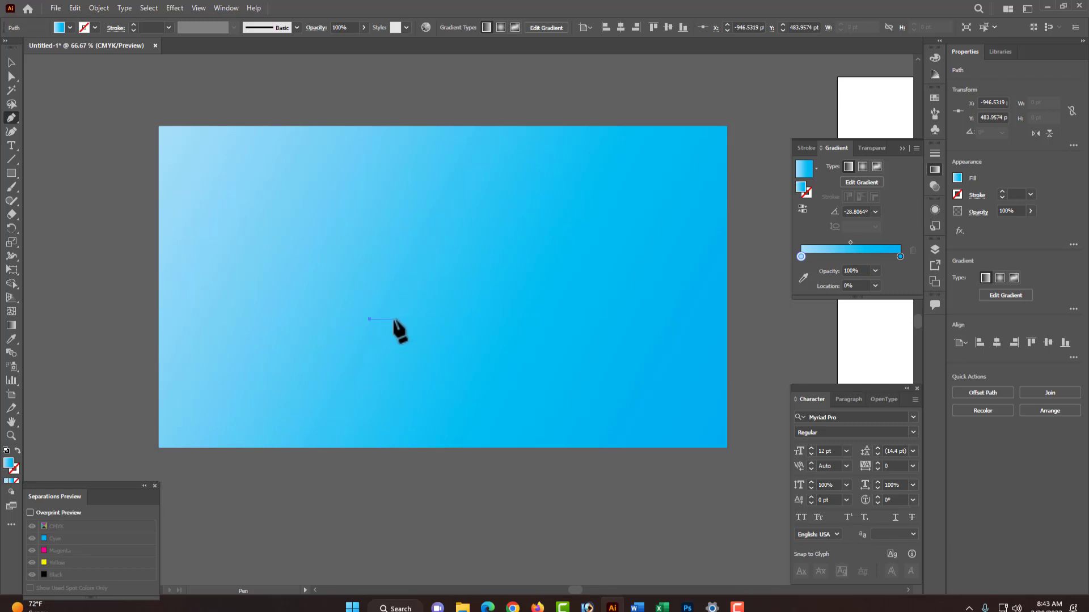
pyautogui.click(394, 319)
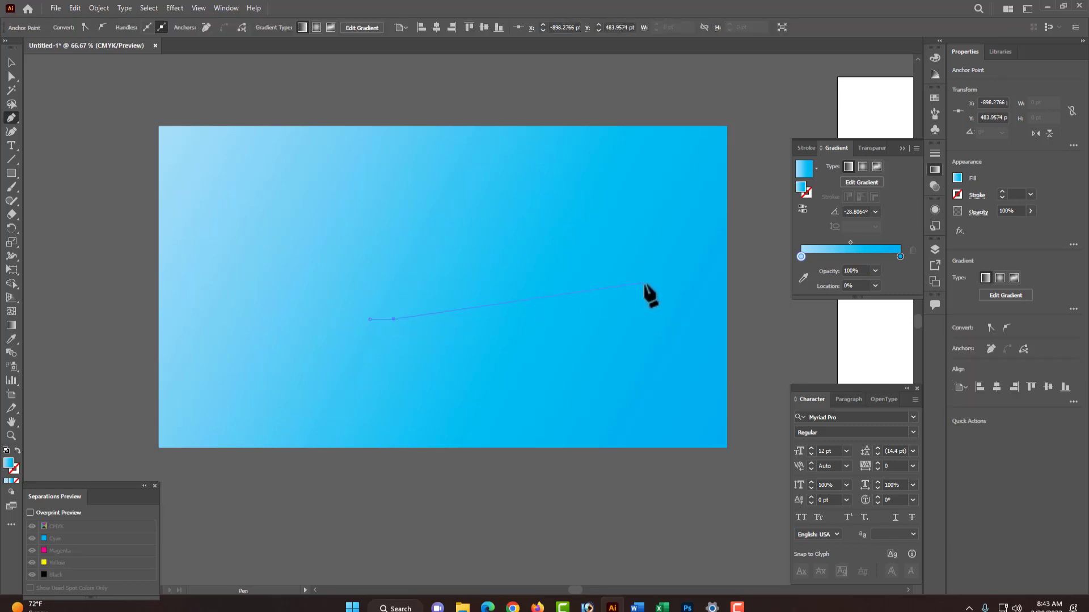
# Step: Select the short line, remove its fill, and give it a light blue stroke at 31% cyan
pyautogui.press('ctrl')
pyautogui.moveTo(339, 299); pyautogui.dragTo(429, 351)
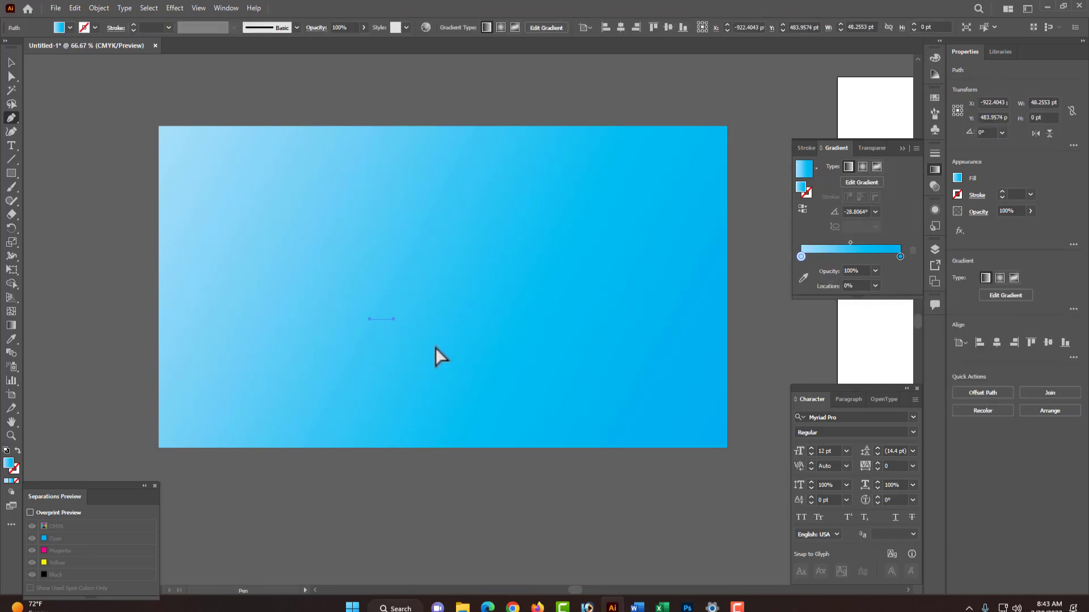
pyautogui.click(16, 480)
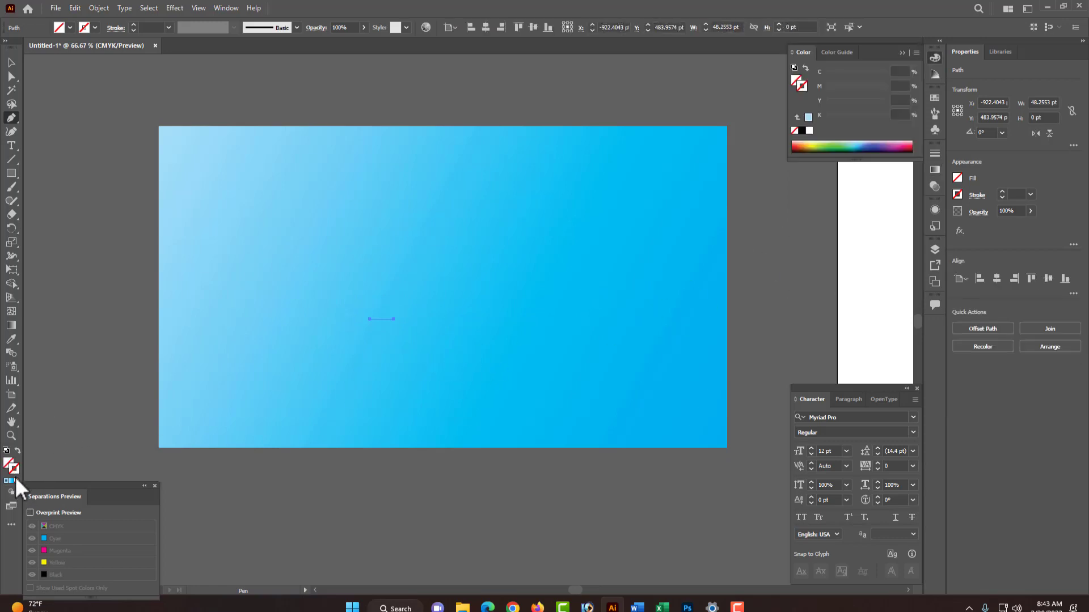
pyautogui.click(7, 481)
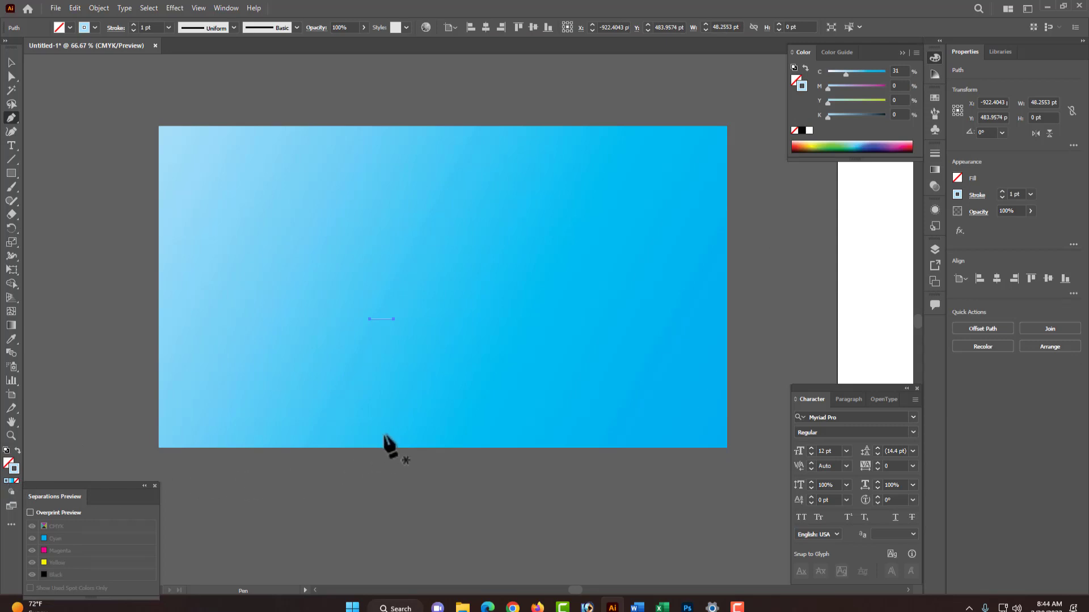
# Step: Set the line's width to 100 pt
pyautogui.click(1043, 103)
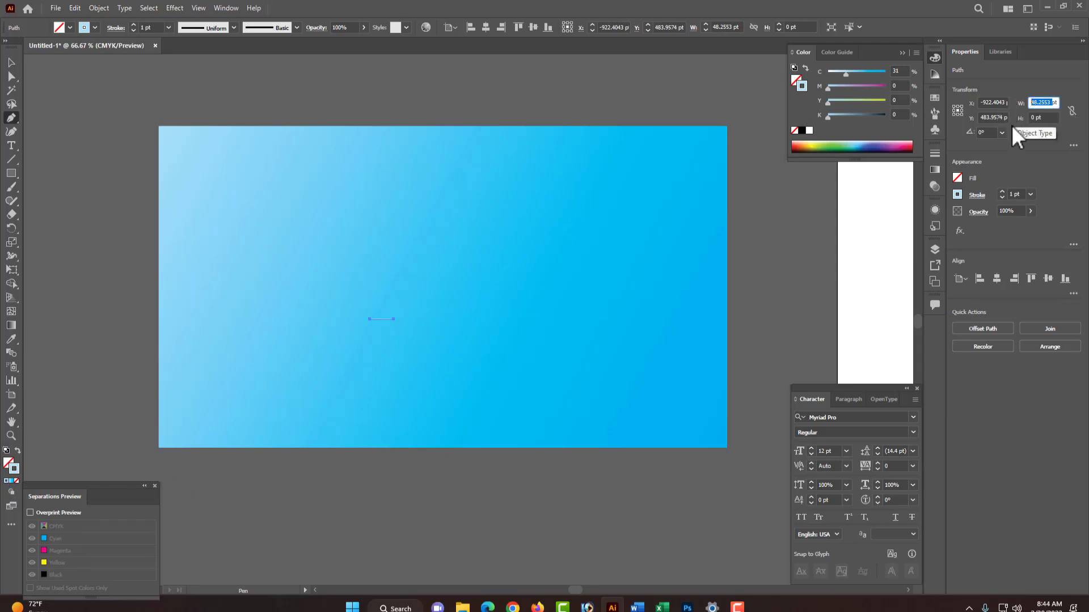
pyautogui.write('100')
pyautogui.press('Return')
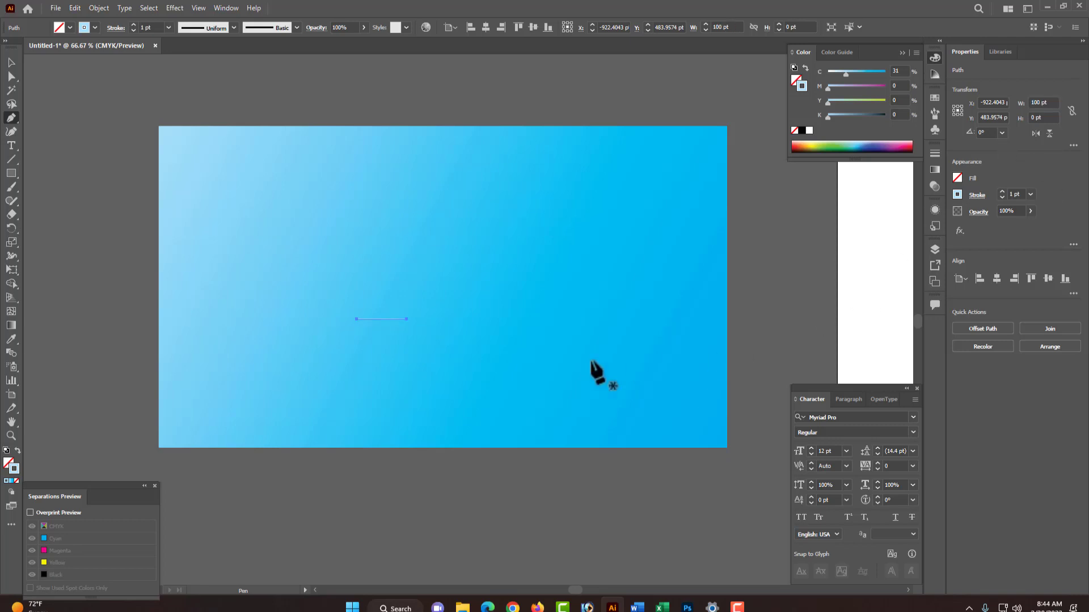
# Step: Set the line's width to 80 pt
pyautogui.click(1043, 102)
pyautogui.write('80')
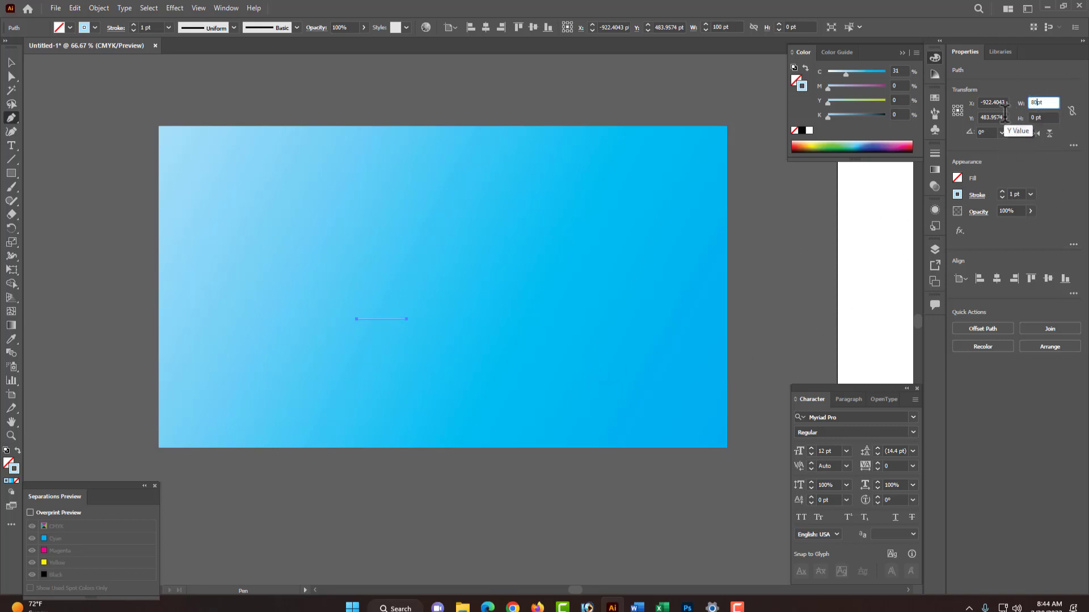
pyautogui.press('Return')
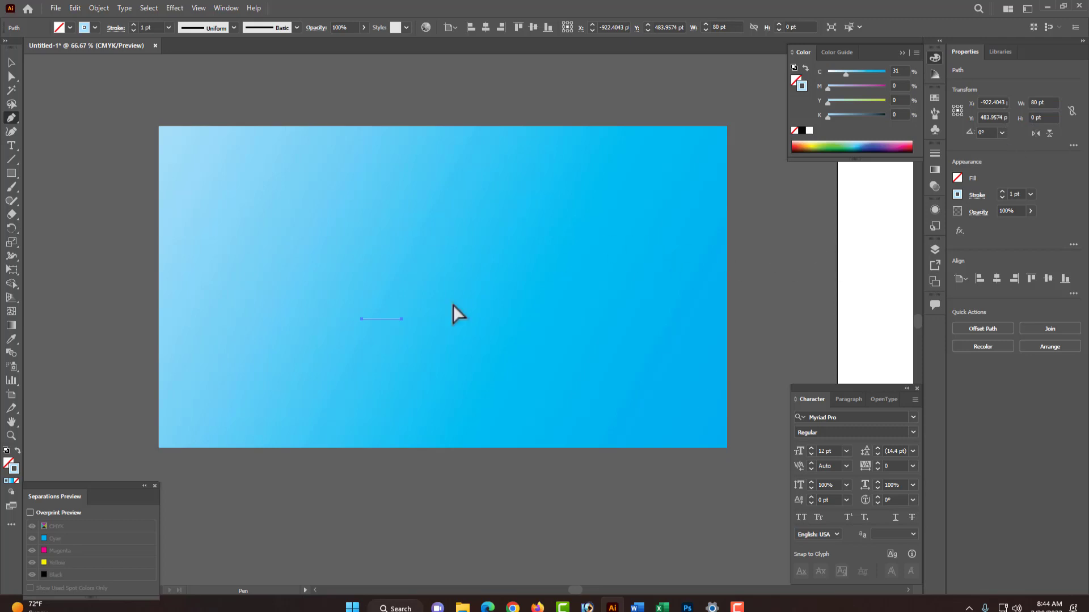
# Step: Set the line's stroke weight to 5 pt and move the line up and to the right, closer to the rectangle's center
pyautogui.keyDown('ctrl'); pyautogui.click(427, 294); pyautogui.keyUp('ctrl')
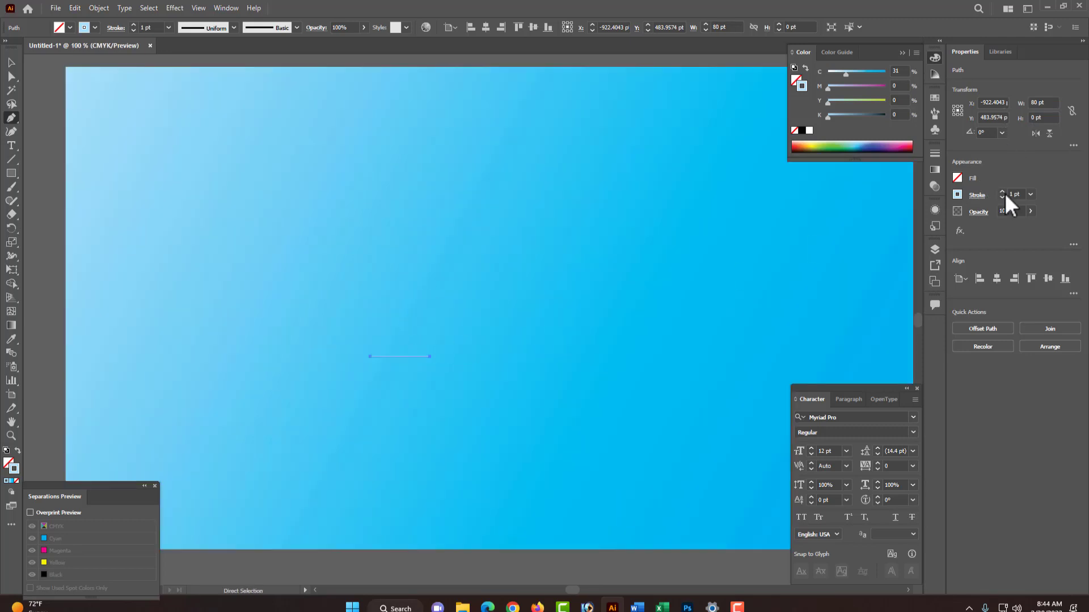
pyautogui.click(1031, 194)
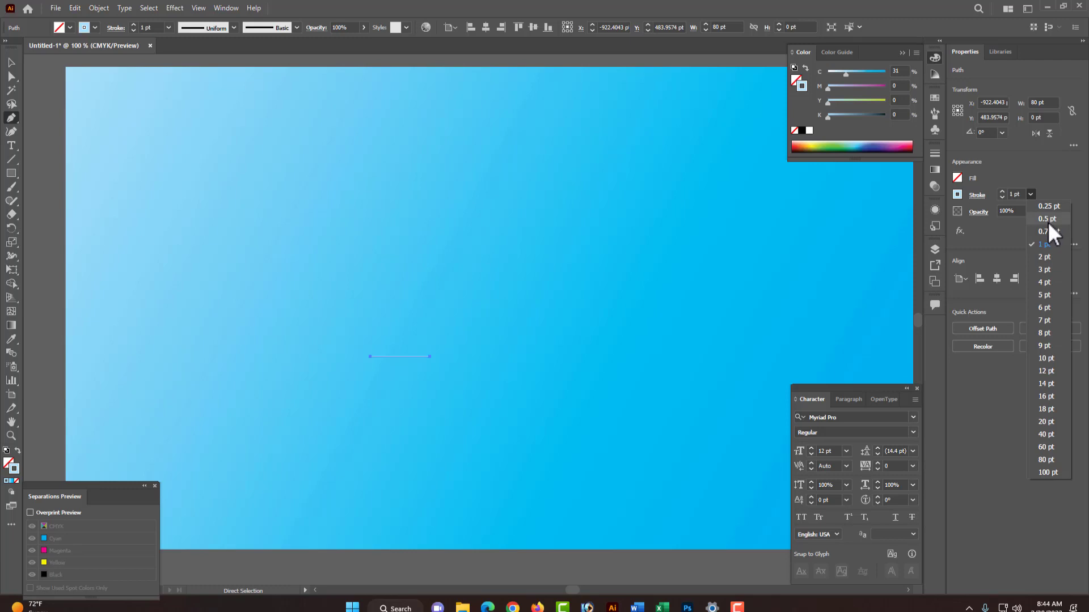
pyautogui.click(1047, 295)
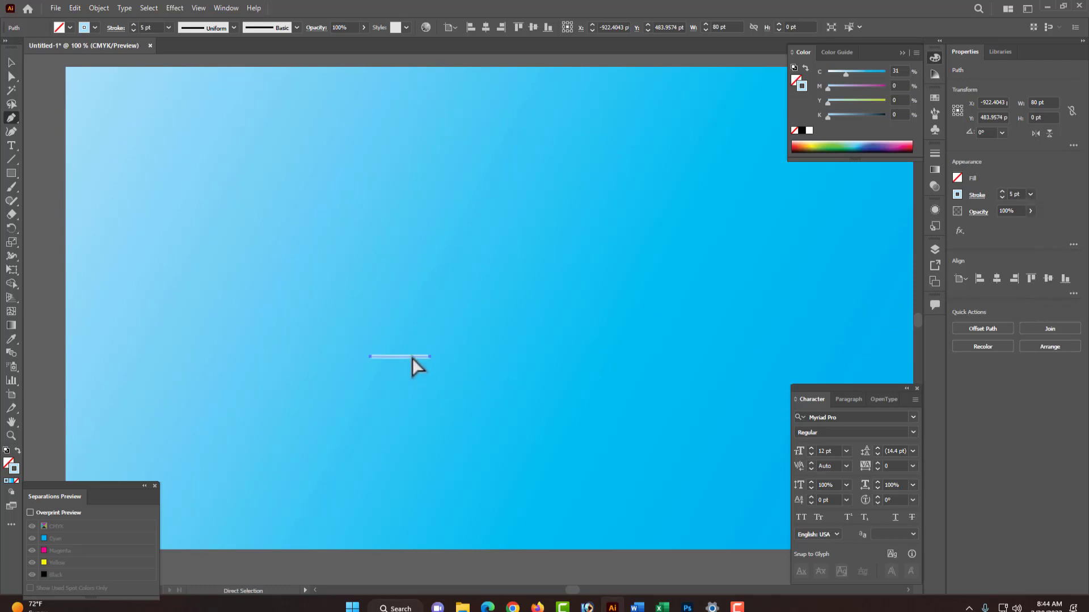
pyautogui.moveTo(413, 358); pyautogui.dragTo(451, 307)
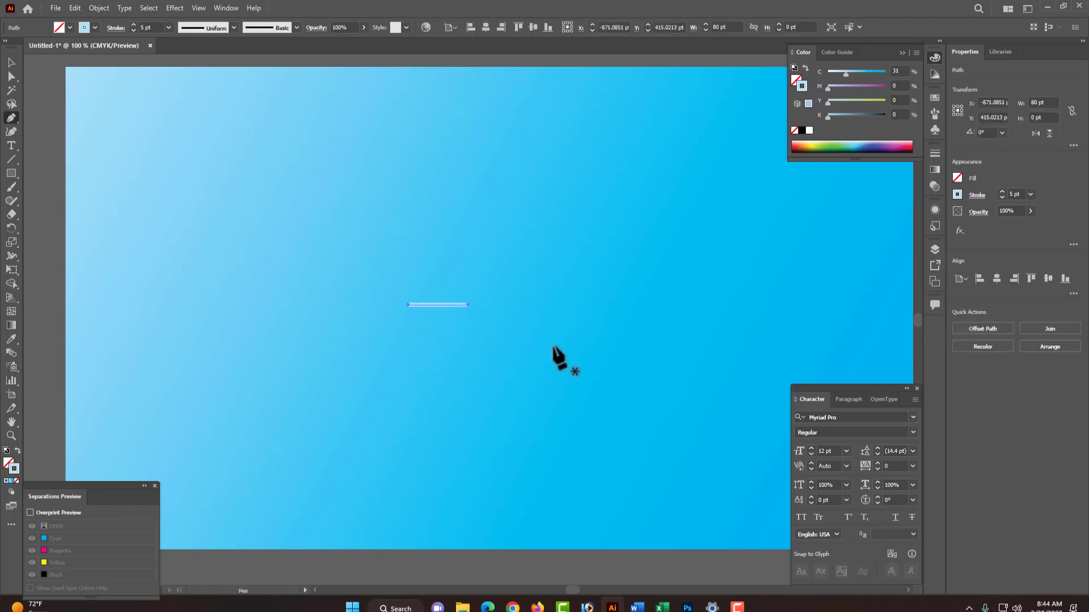
# Step: Apply the blue linear gradient to the line's stroke and add two intermediate color stops close together, one at about 63%
pyautogui.click(935, 169)
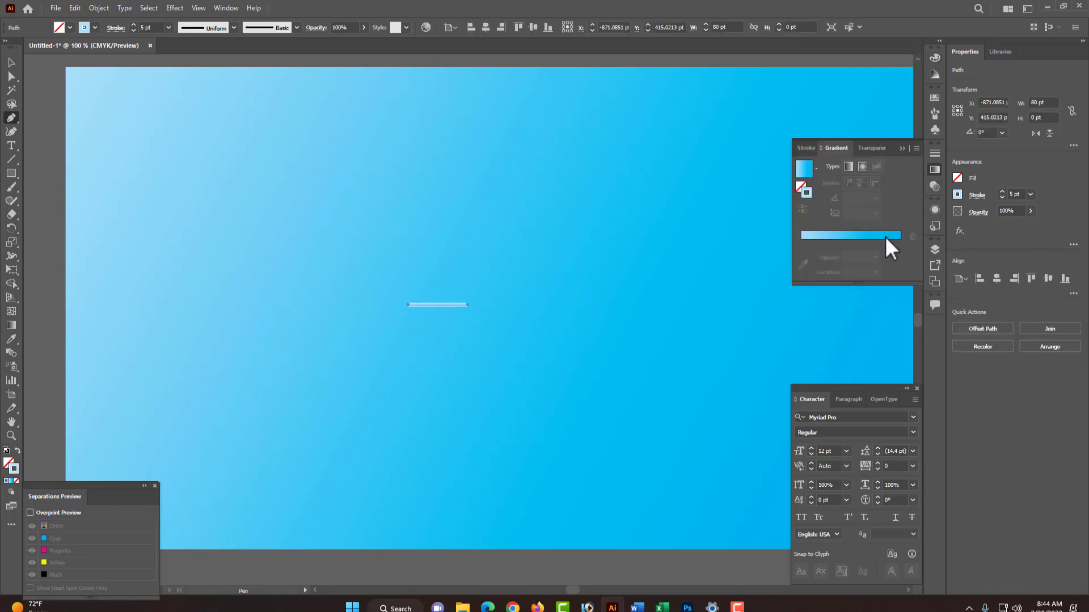
pyautogui.click(863, 238)
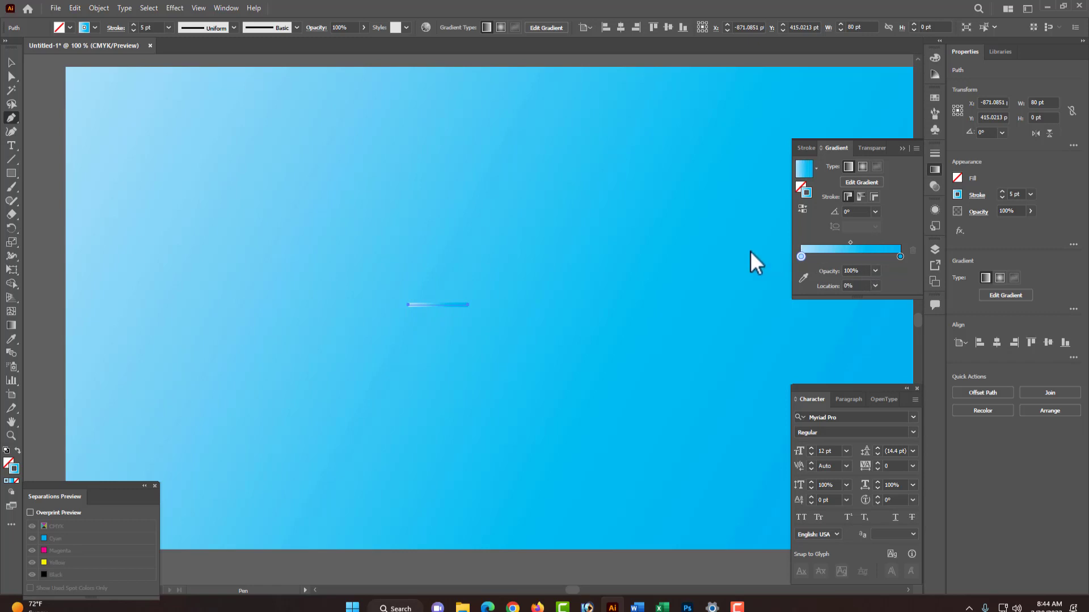
pyautogui.click(849, 256)
pyautogui.moveTo(848, 255)
pyautogui.mouseDown()
pyautogui.moveTo(882, 257)
pyautogui.moveTo(833, 257)
pyautogui.mouseUp()
pyautogui.click(865, 257)
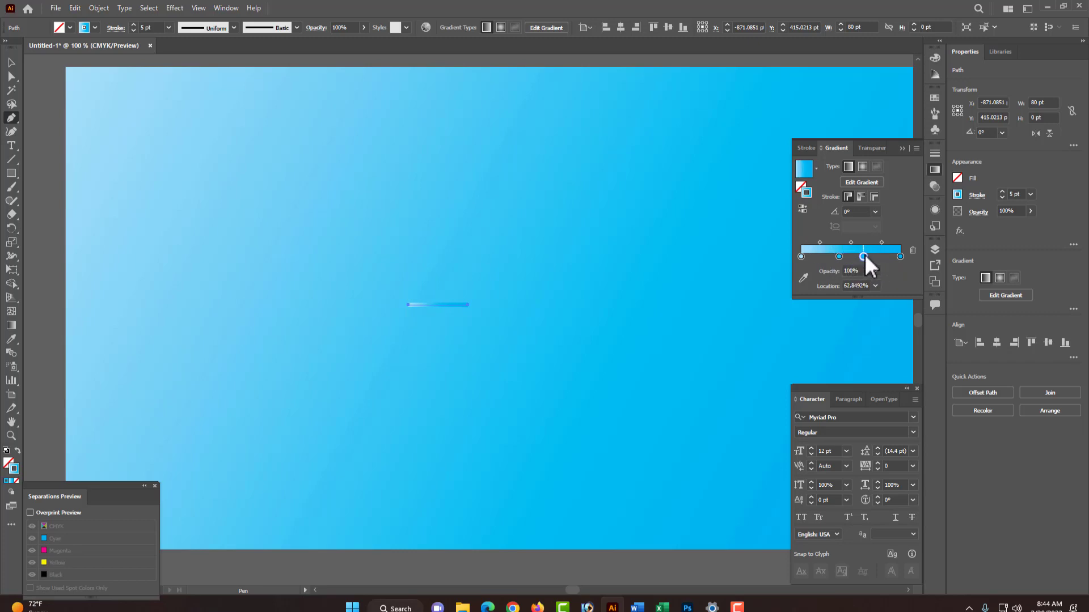
pyautogui.moveTo(839, 256); pyautogui.dragTo(854, 257)
# Step: Shift the first intermediate stop of the stroke gradient to about 57% and color it dark blue with C 100, M 100, Y 0, K 0
pyautogui.click(899, 257)
pyautogui.doubleClick(900, 256)
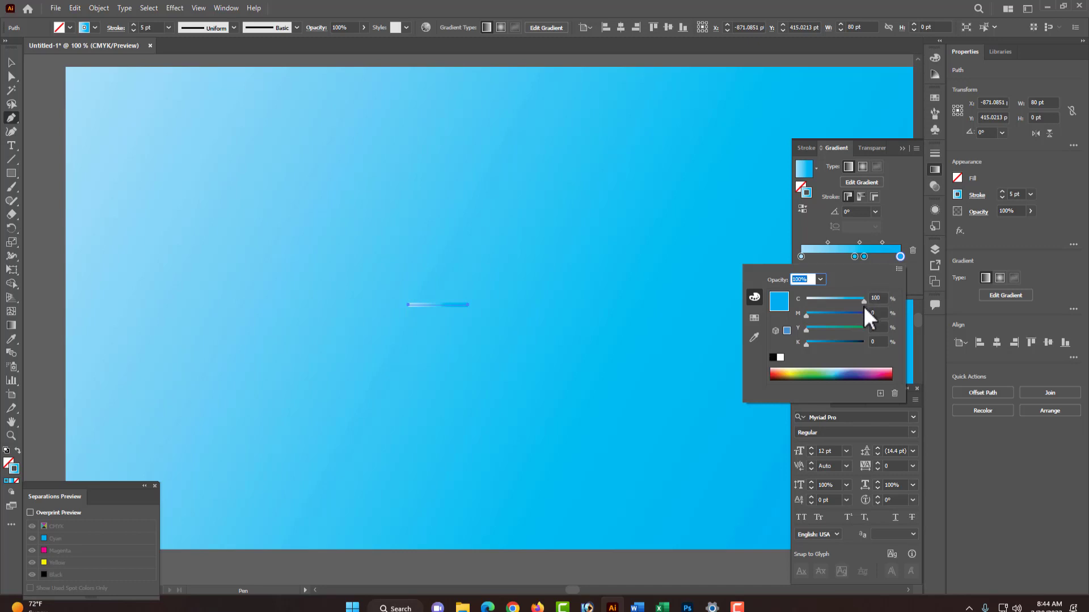
pyautogui.click(863, 256)
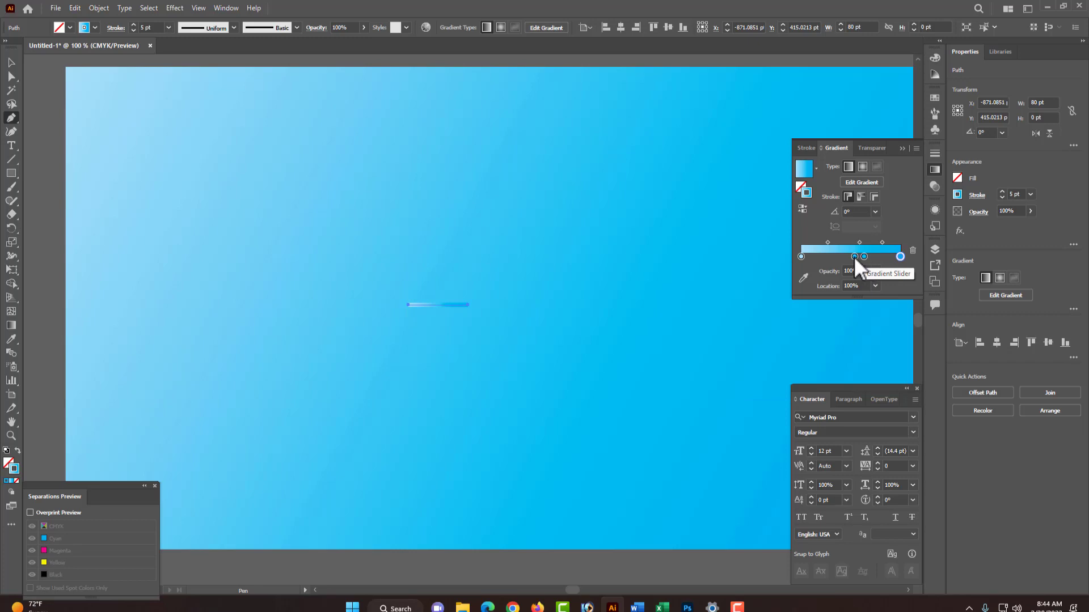
pyautogui.moveTo(854, 256); pyautogui.dragTo(857, 257)
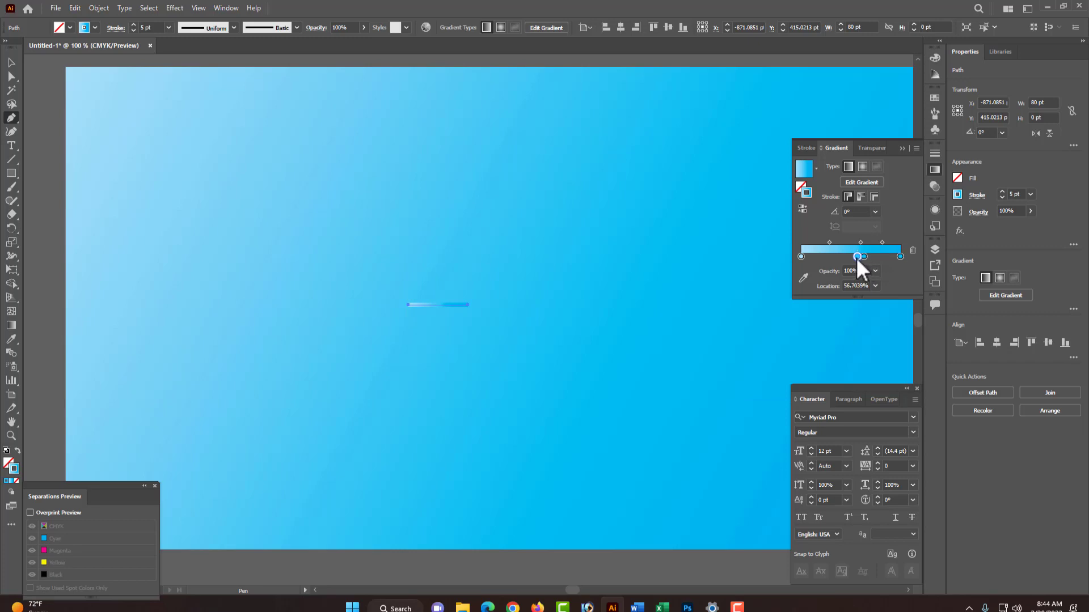
pyautogui.doubleClick(857, 257)
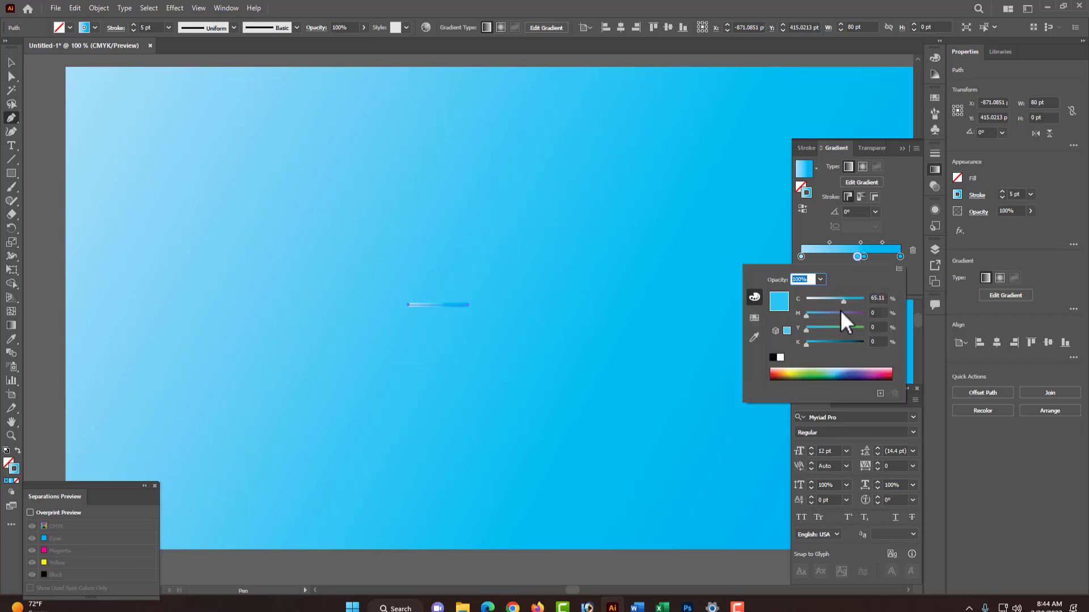
pyautogui.moveTo(843, 301)
pyautogui.mouseDown()
pyautogui.moveTo(879, 304)
pyautogui.moveTo(897, 321)
pyautogui.mouseUp()
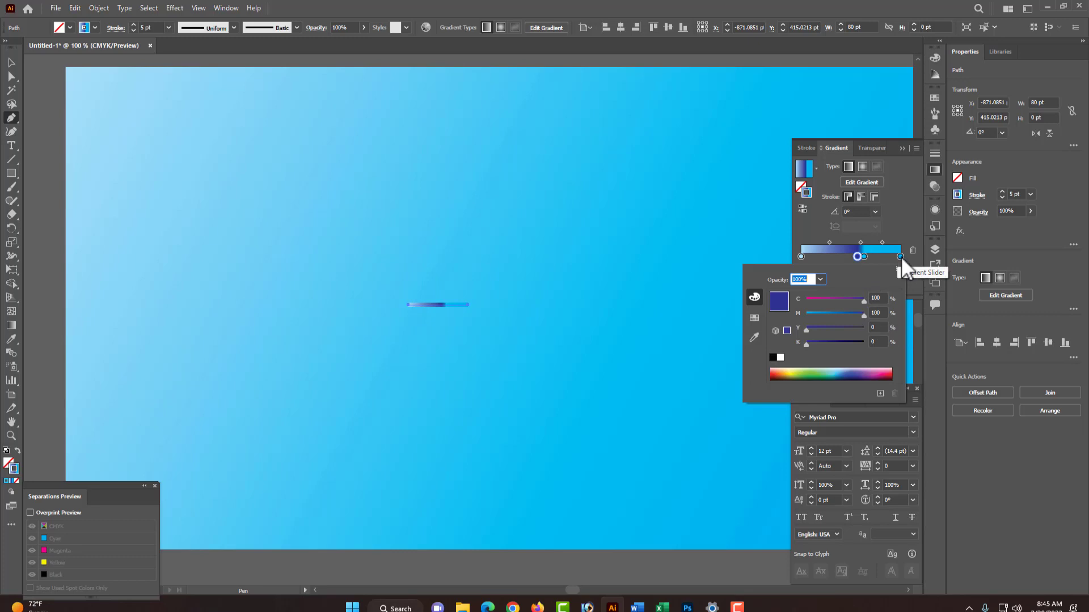
# Step: Lighten the second intermediate stop of the stroke gradient to a pale blue by setting cyan to 49%
pyautogui.click(863, 257)
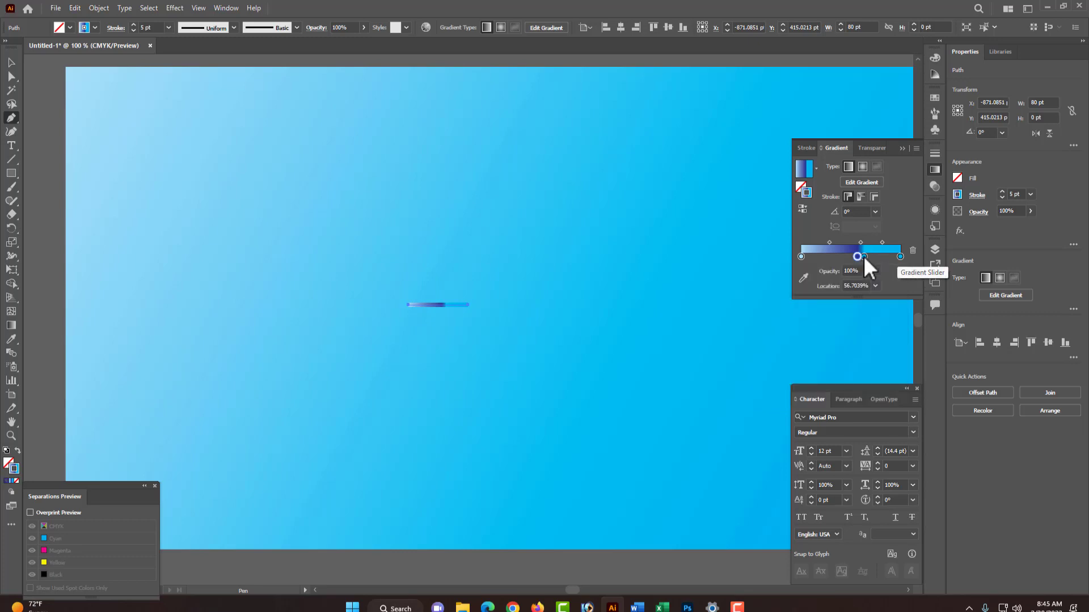
pyautogui.doubleClick(863, 256)
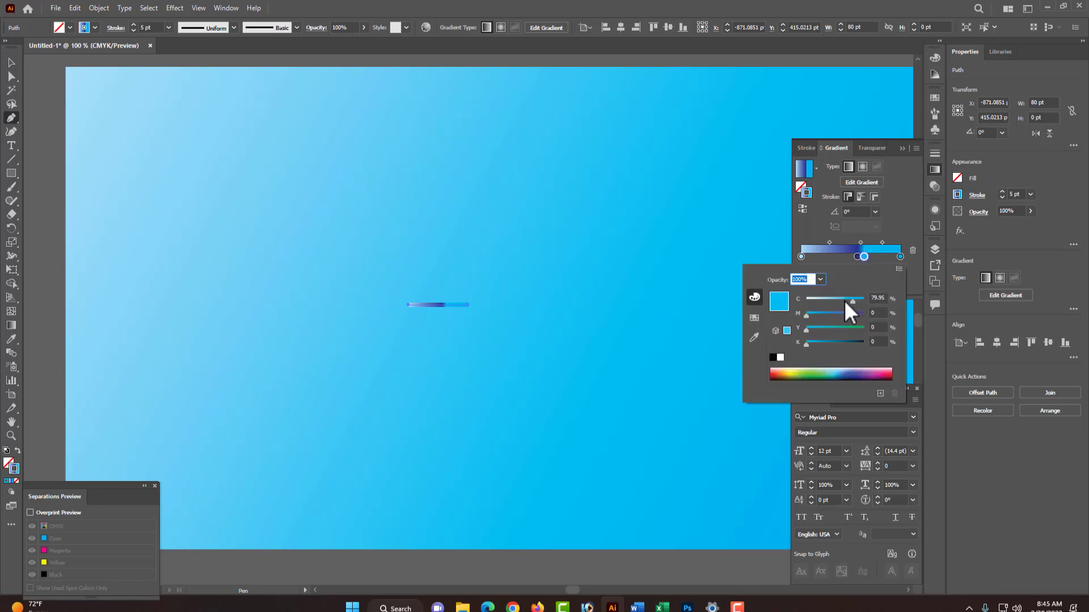
pyautogui.moveTo(845, 301); pyautogui.dragTo(829, 299)
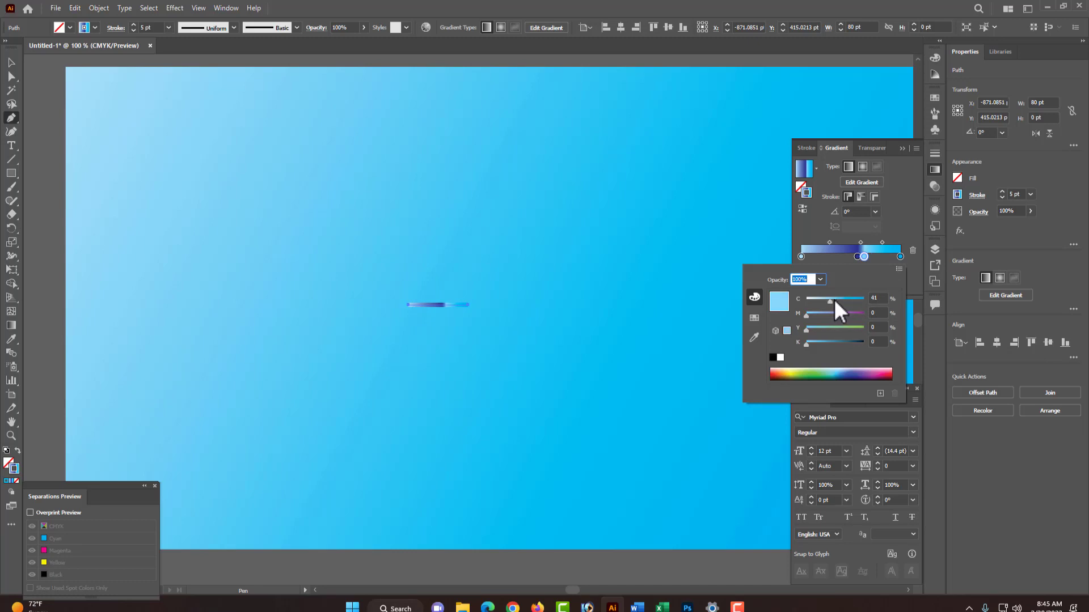
pyautogui.click(834, 299)
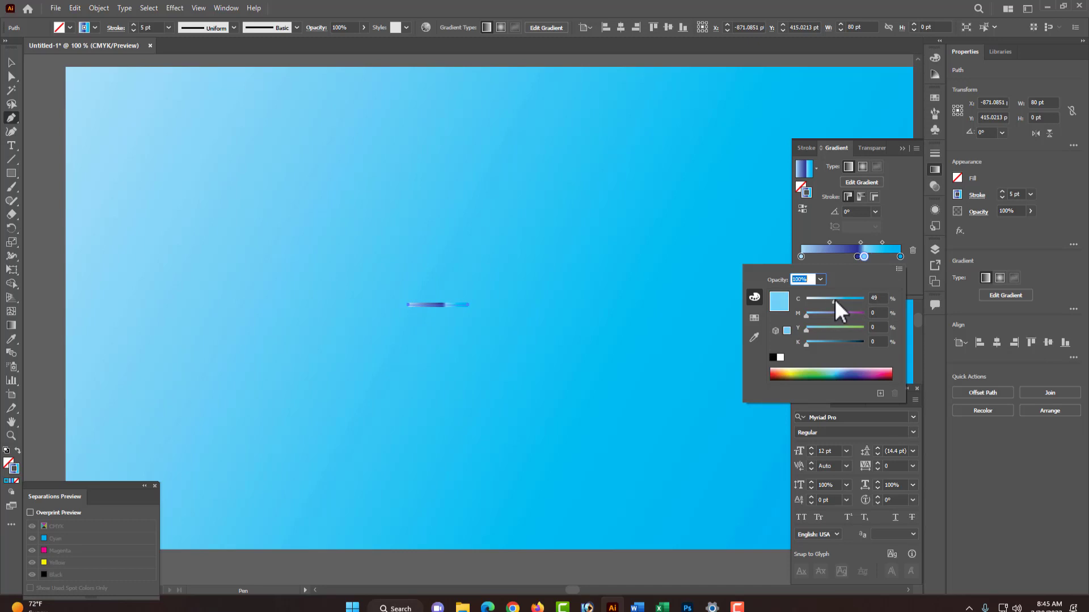
pyautogui.click(878, 297)
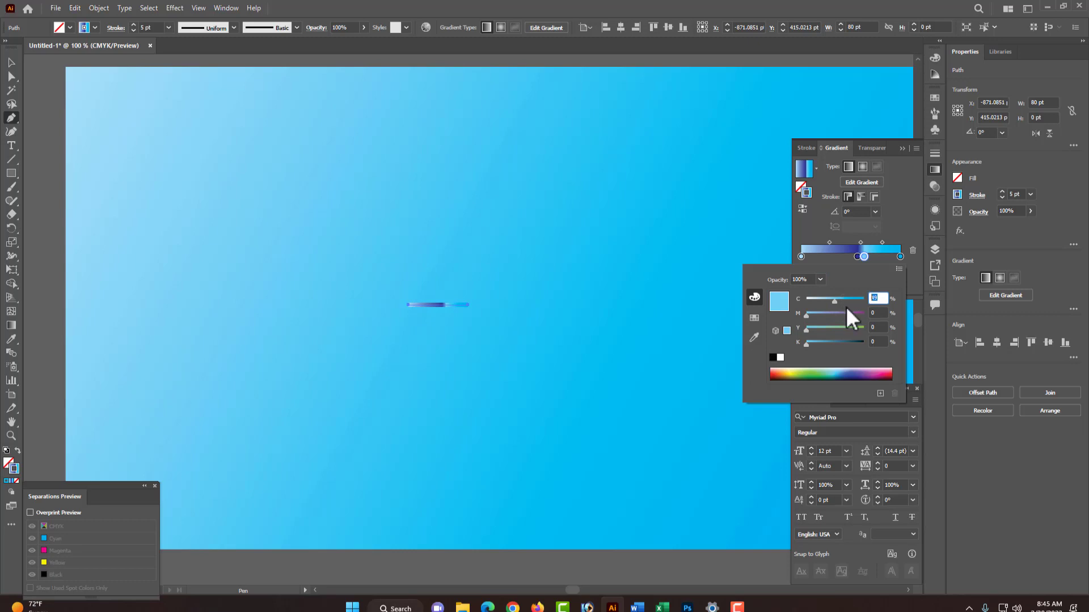
# Step: Color the stroke gradient's starting stop pure yellow with C 0, M 0, Y 100, K 0
pyautogui.click(801, 256)
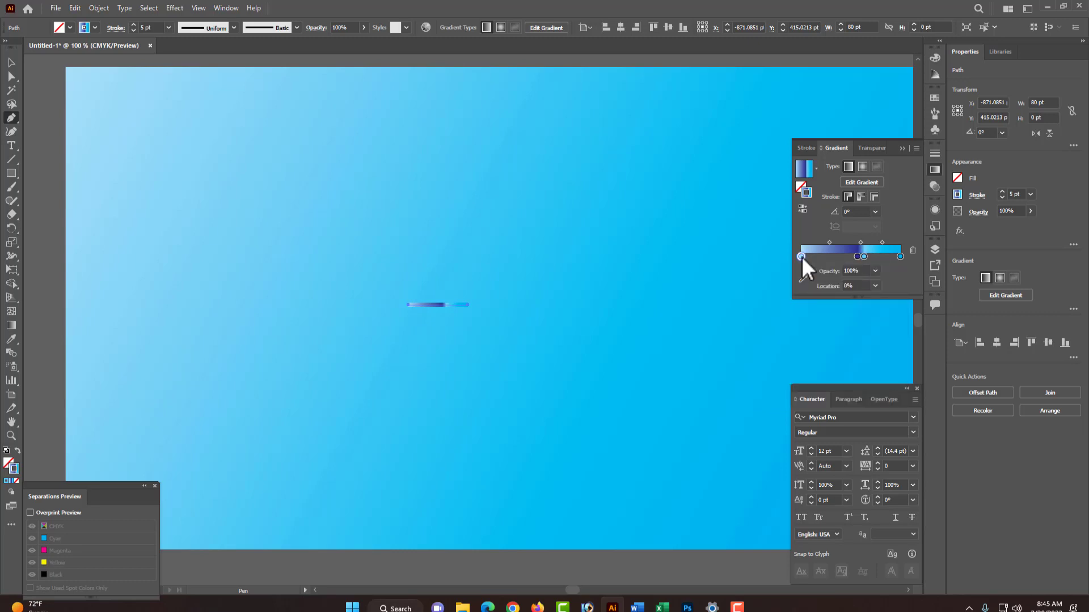
pyautogui.doubleClick(802, 256)
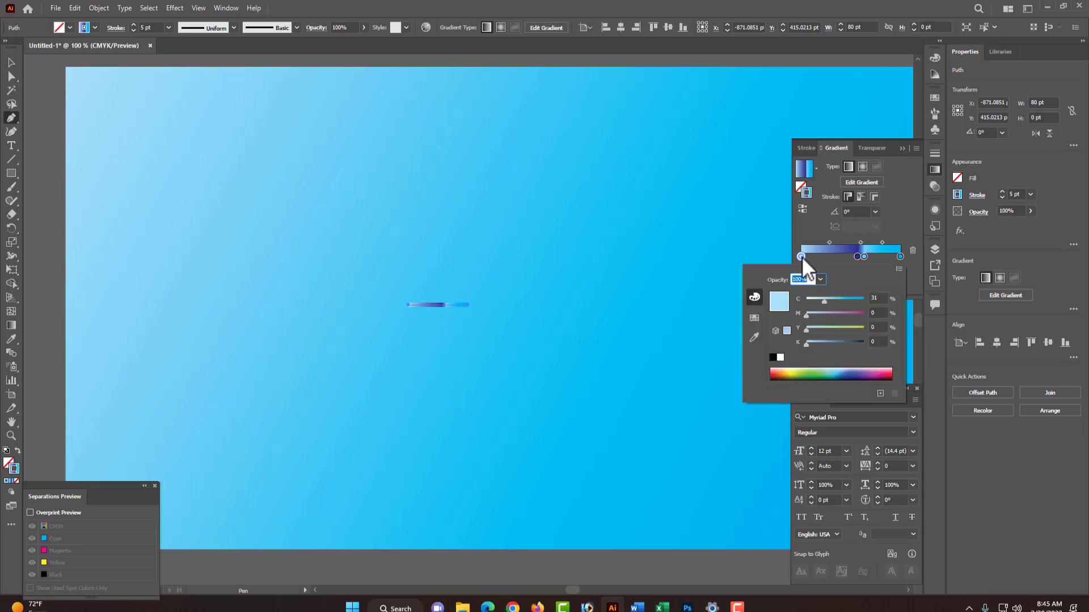
pyautogui.click(828, 314)
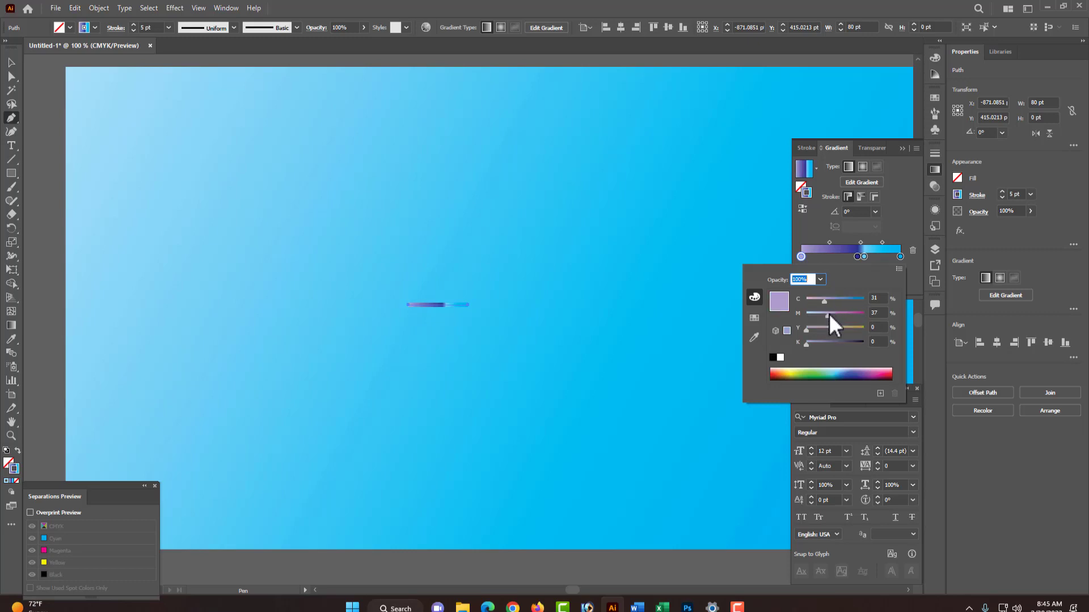
pyautogui.moveTo(829, 314); pyautogui.dragTo(782, 298)
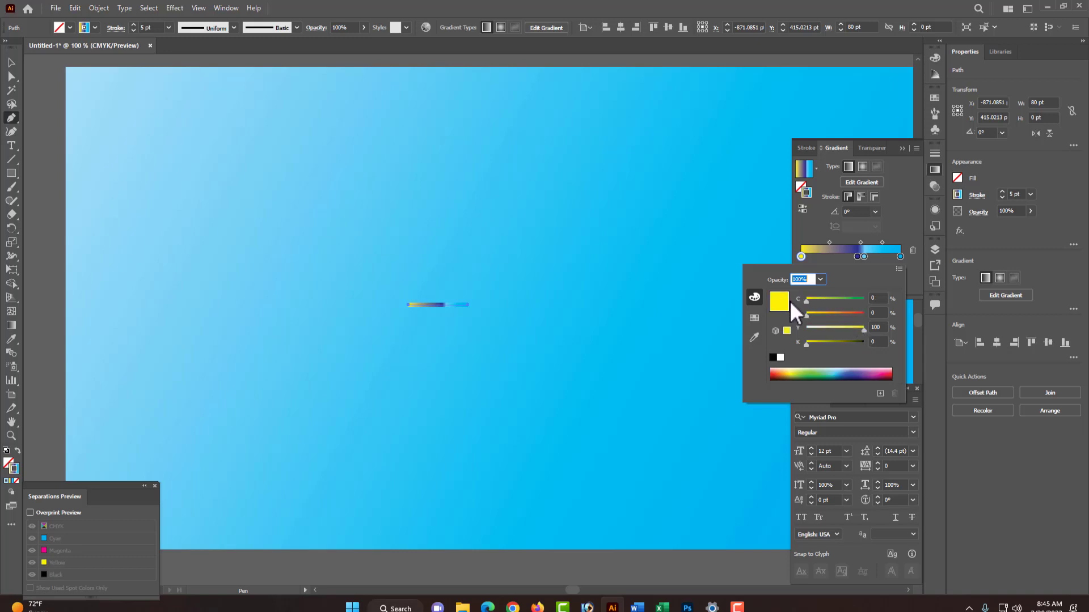
# Step: Color the stroke gradient's end stop a medium blue by setting magenta to 50% with cyan at 100%
pyautogui.click(900, 256)
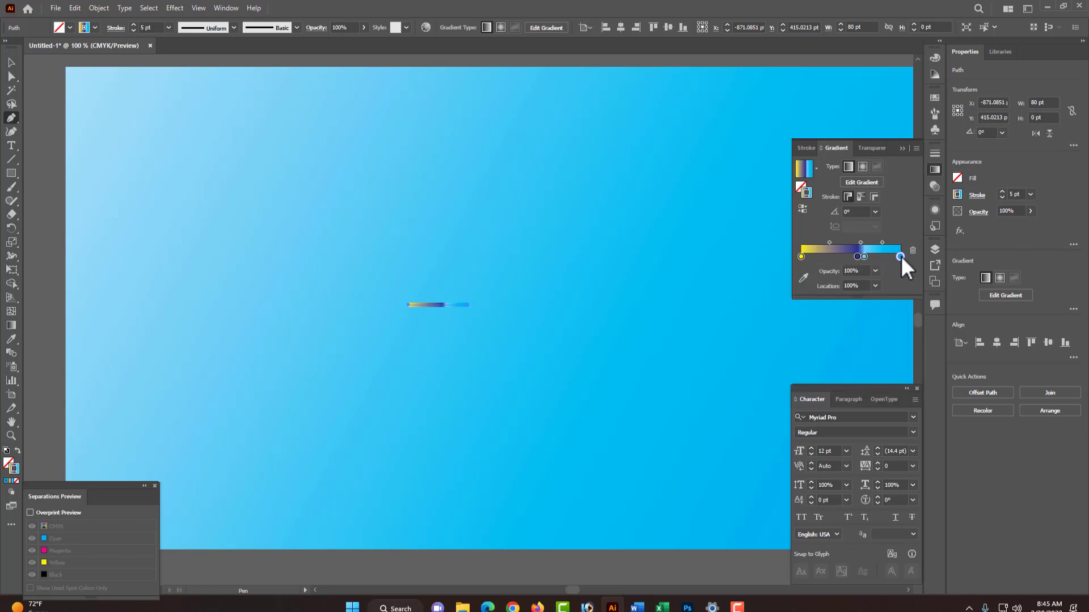
pyautogui.doubleClick(900, 256)
pyautogui.moveTo(839, 313); pyautogui.dragTo(836, 316)
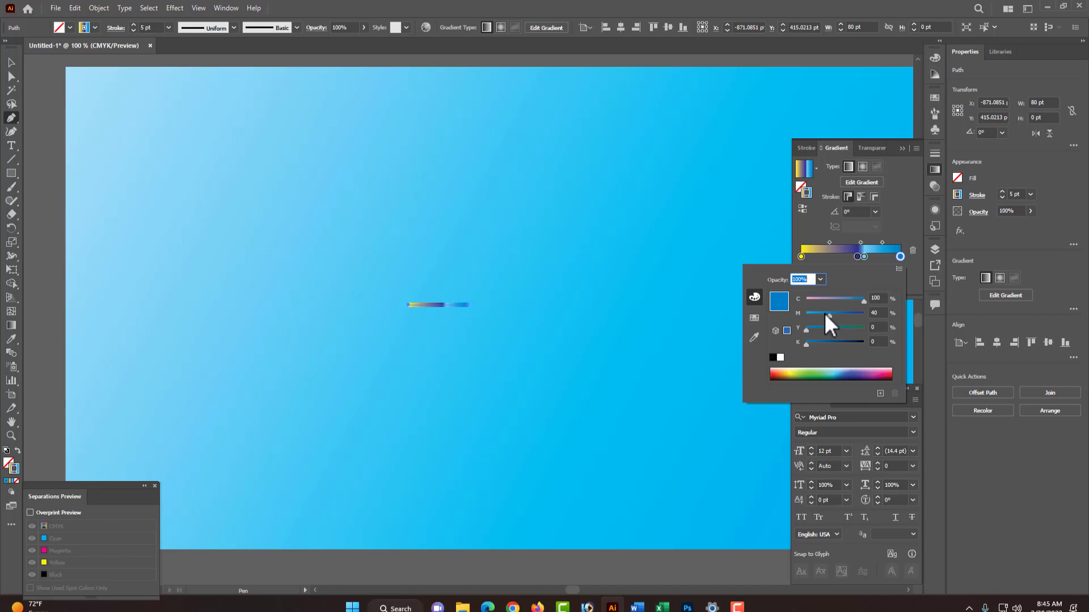
pyautogui.click(878, 312)
pyautogui.write('50')
pyautogui.press('Tab')
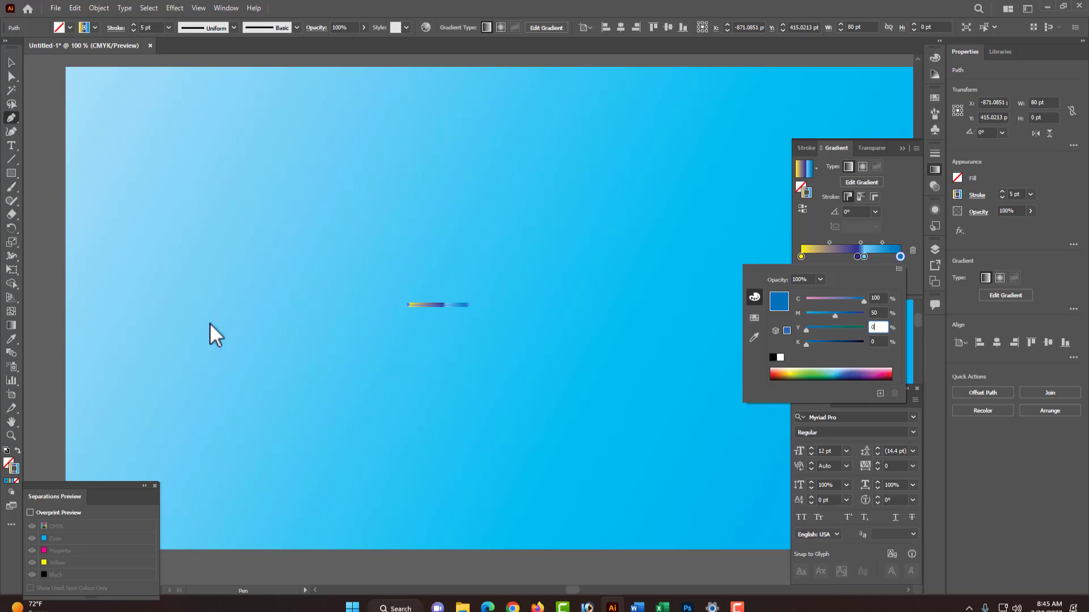
pyautogui.press('Return')
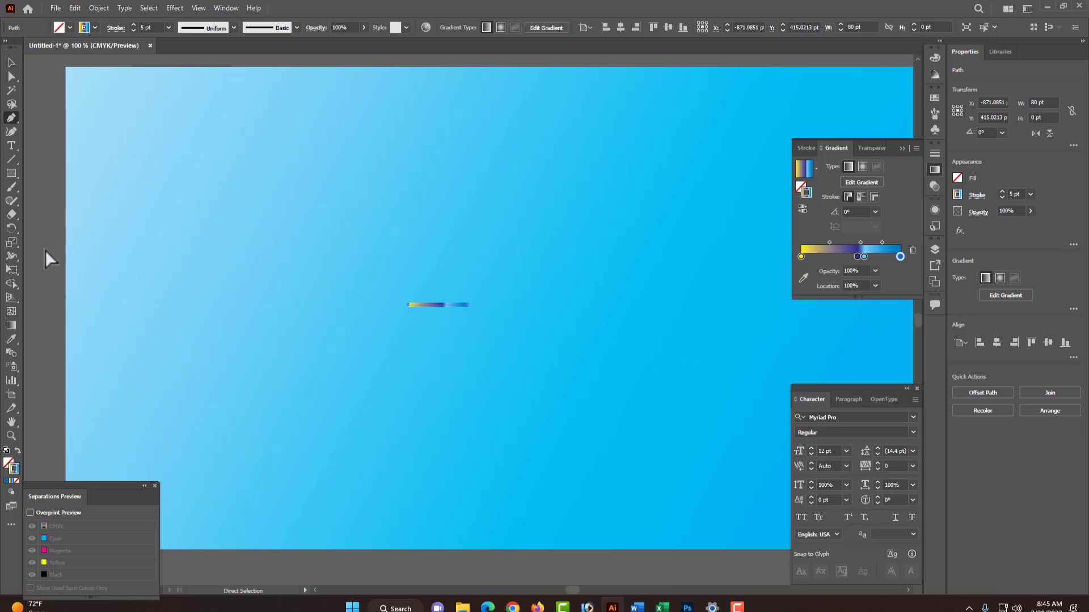
# Step: Apply a Zig Zag effect to the line with an absolute size of 4 pt, 4 ridges per segment and smooth points
pyautogui.click(46, 250)
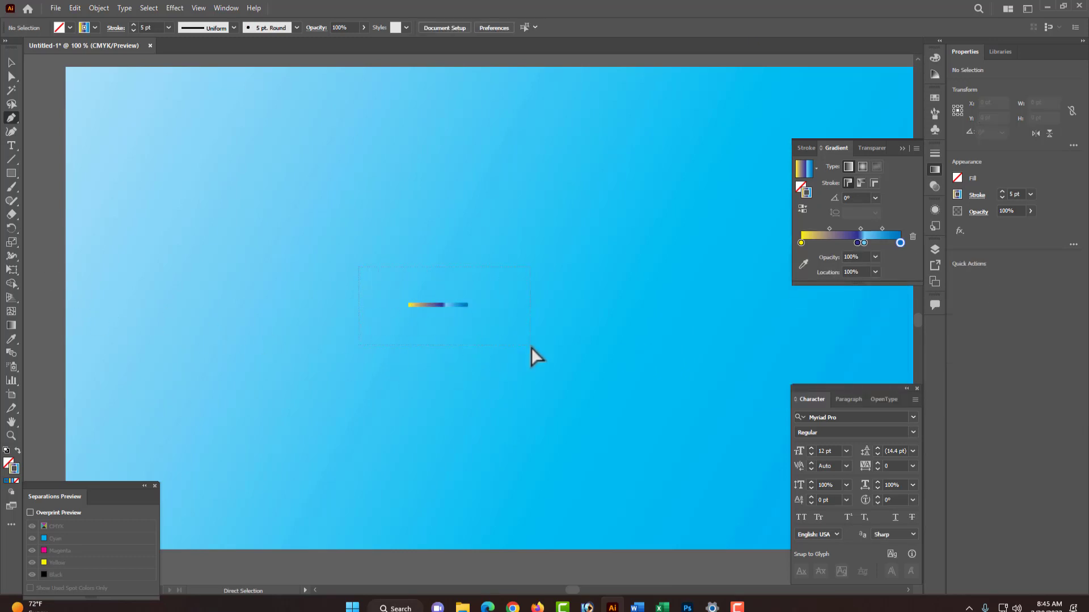
pyautogui.moveTo(532, 348); pyautogui.dragTo(531, 347)
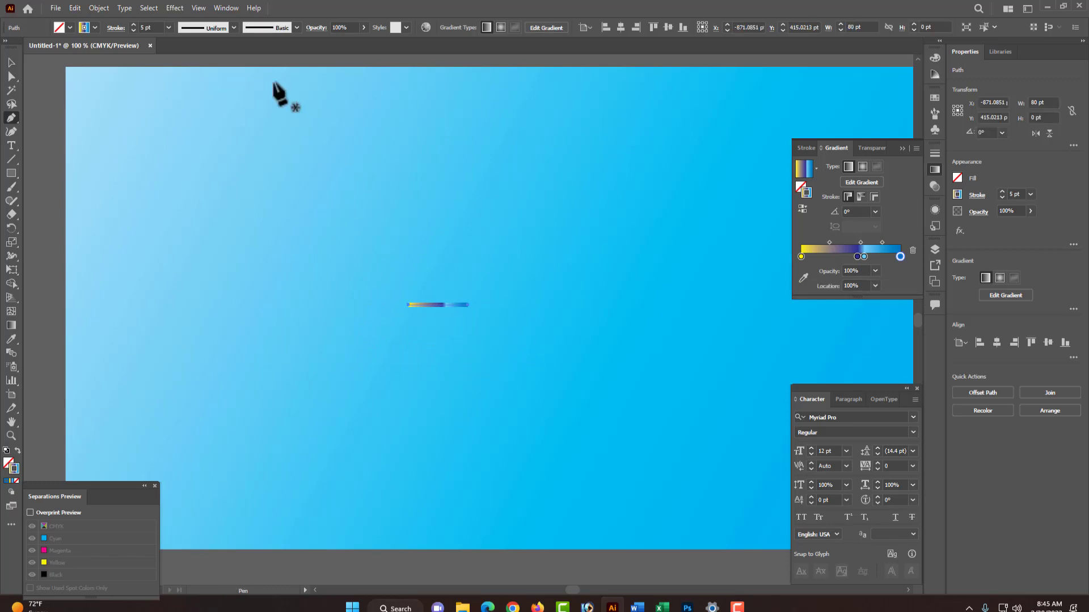
pyautogui.click(169, 8)
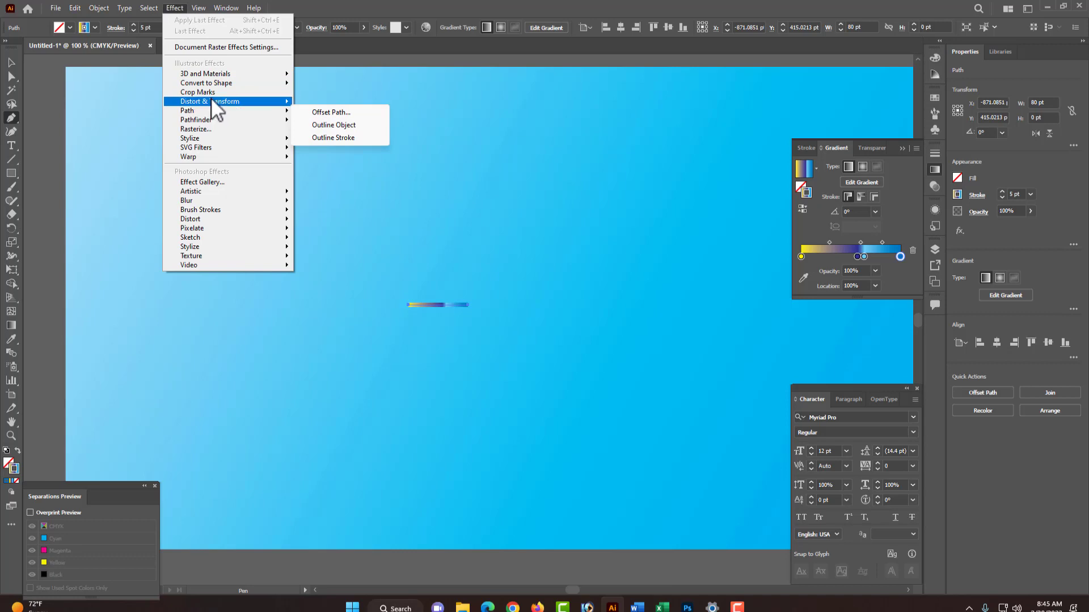
pyautogui.moveTo(212, 101)
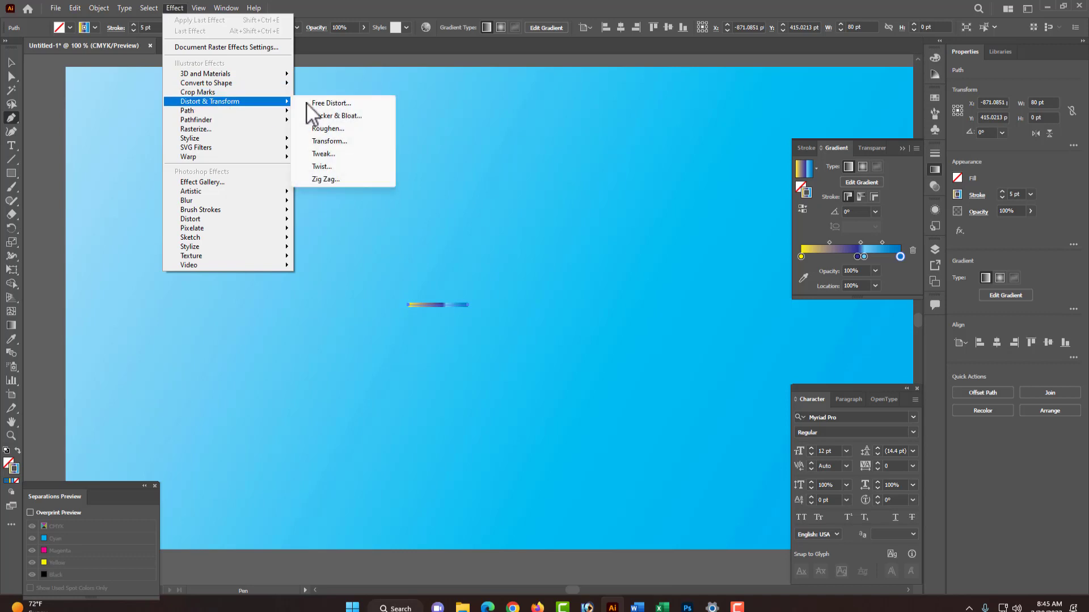
pyautogui.click(327, 179)
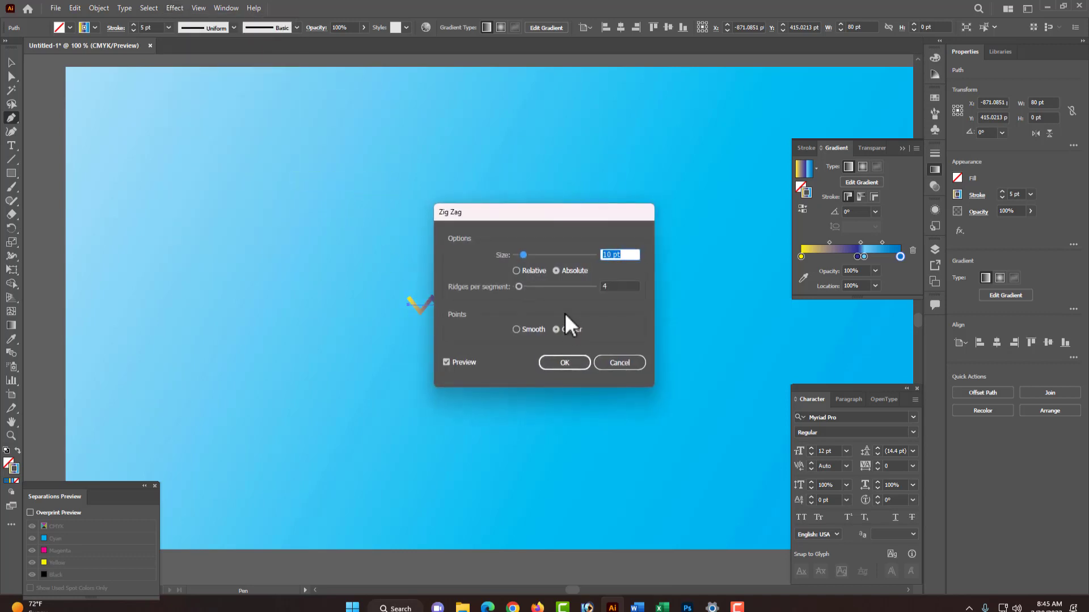
pyautogui.moveTo(583, 209); pyautogui.dragTo(679, 172)
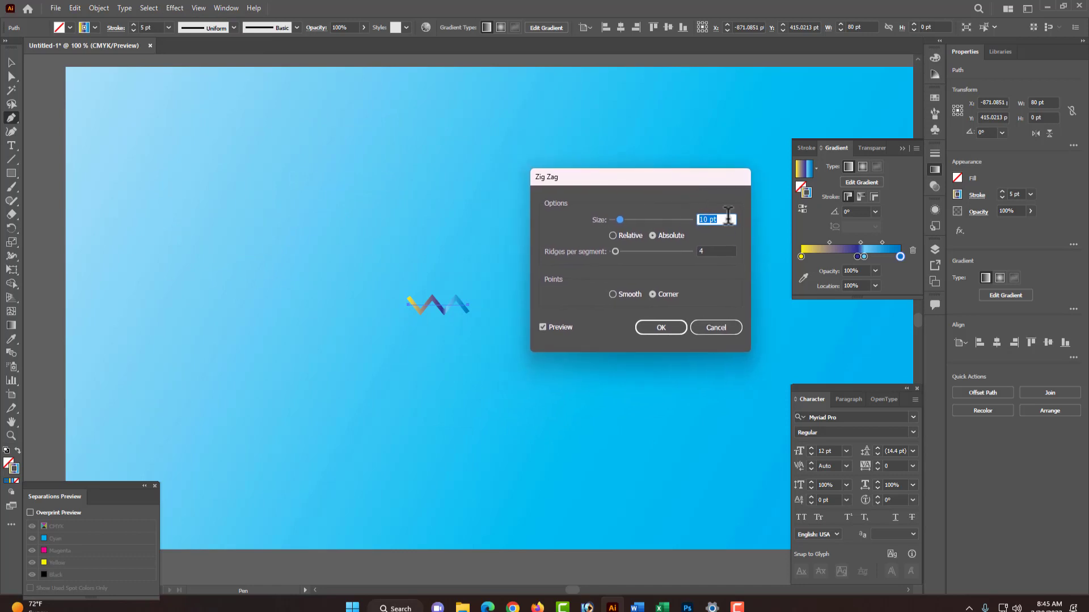
pyautogui.moveTo(708, 220); pyautogui.dragTo(691, 225)
pyautogui.write('4')
pyautogui.click(614, 295)
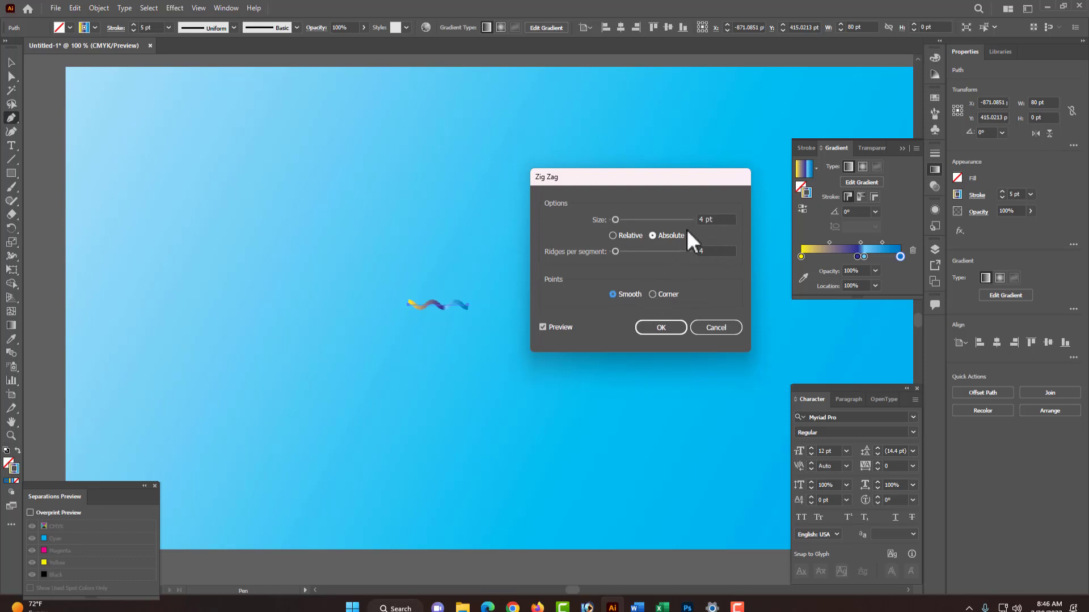
pyautogui.press('Tab')
pyautogui.click(709, 251)
pyautogui.click(653, 294)
pyautogui.click(613, 295)
pyautogui.click(662, 328)
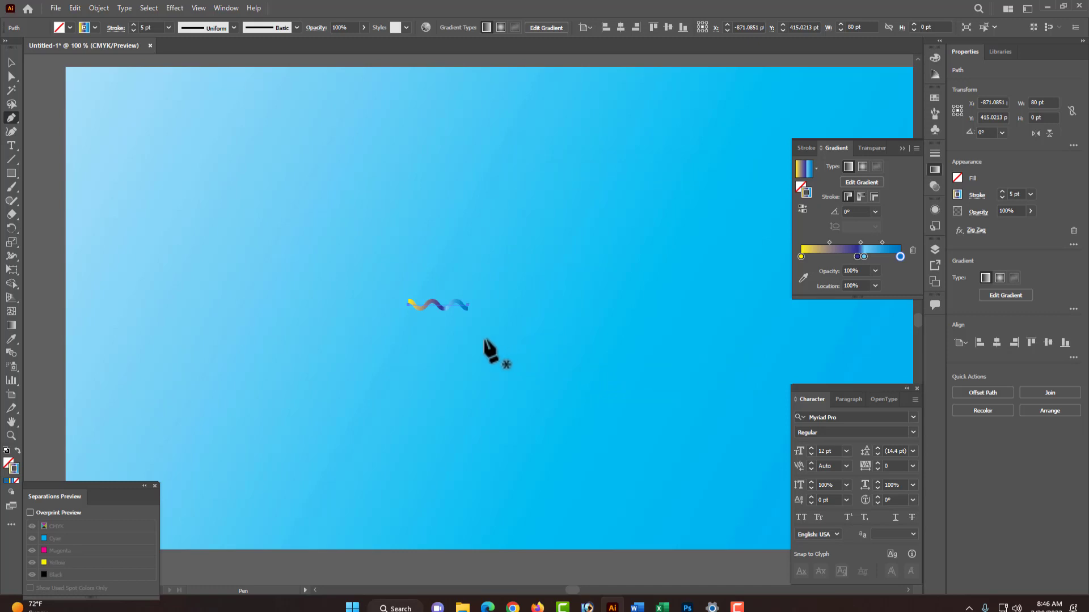
# Step: Apply a Transform effect to the wavy line, rotating it 30° with 5 copies to form a radial burst
pyautogui.click(169, 9)
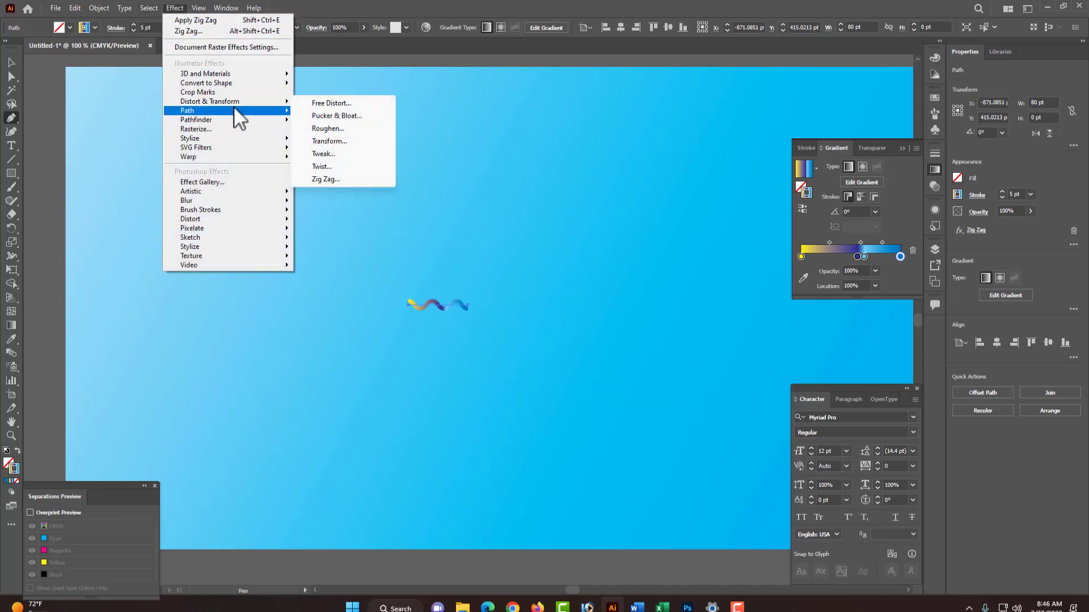
pyautogui.moveTo(272, 102)
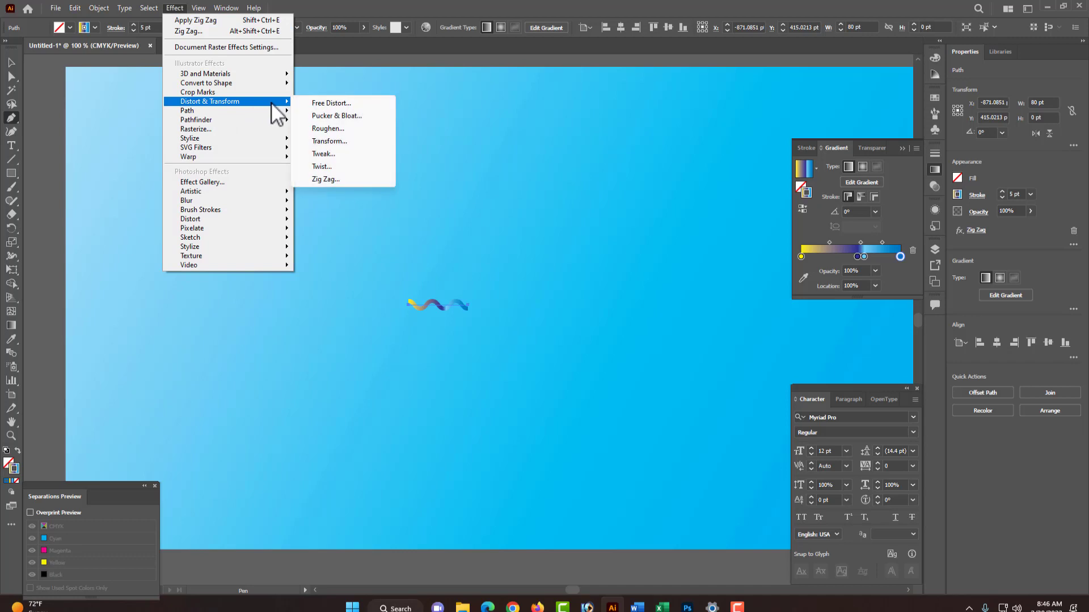
pyautogui.click(332, 141)
pyautogui.moveTo(528, 128); pyautogui.dragTo(659, 103)
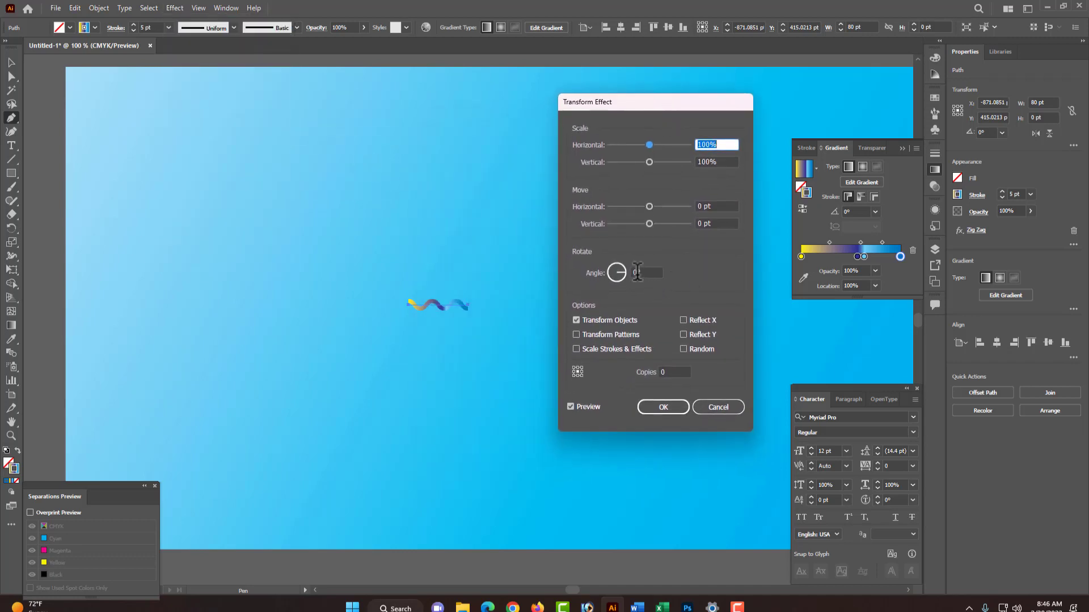
pyautogui.click(640, 272)
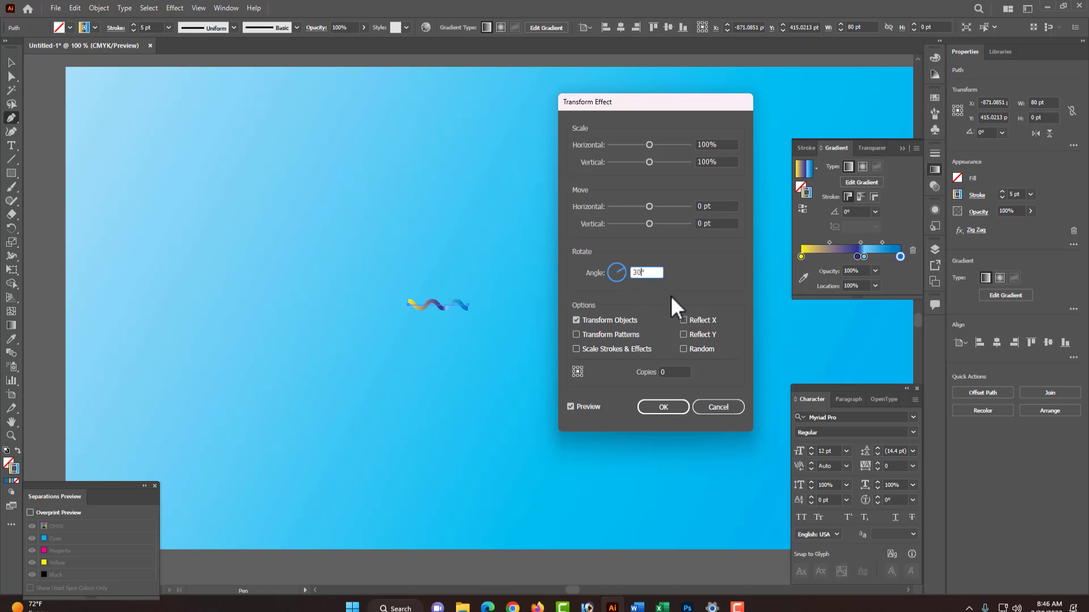
pyautogui.click(676, 376)
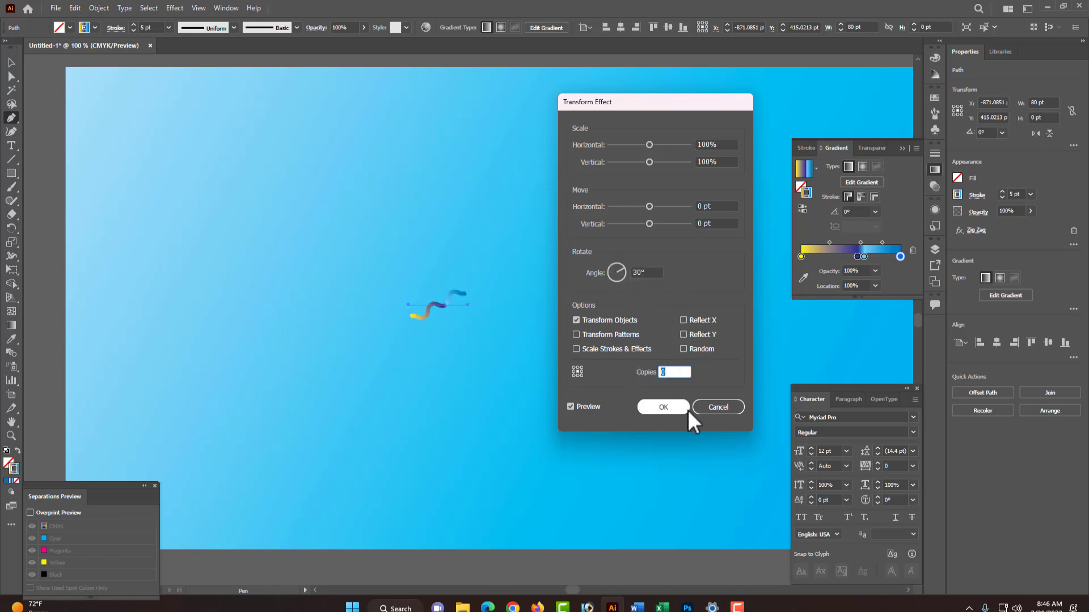
pyautogui.write('5')
pyautogui.click(664, 408)
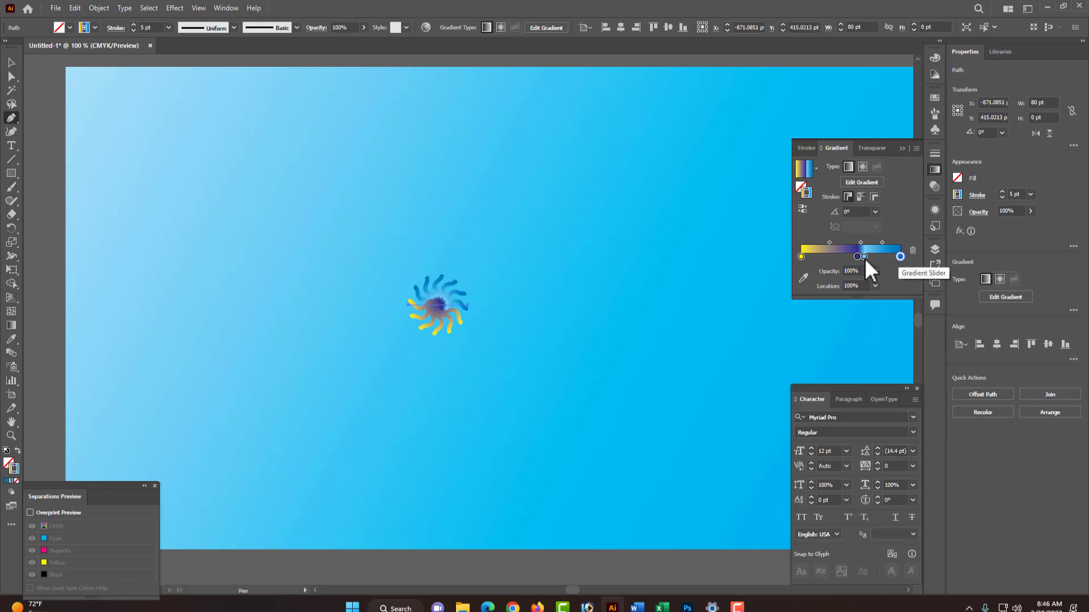
# Step: Recolor the stroke gradient's end stop to very pale blue with C 12, M 0, Y 0, K 0
pyautogui.doubleClick(900, 256)
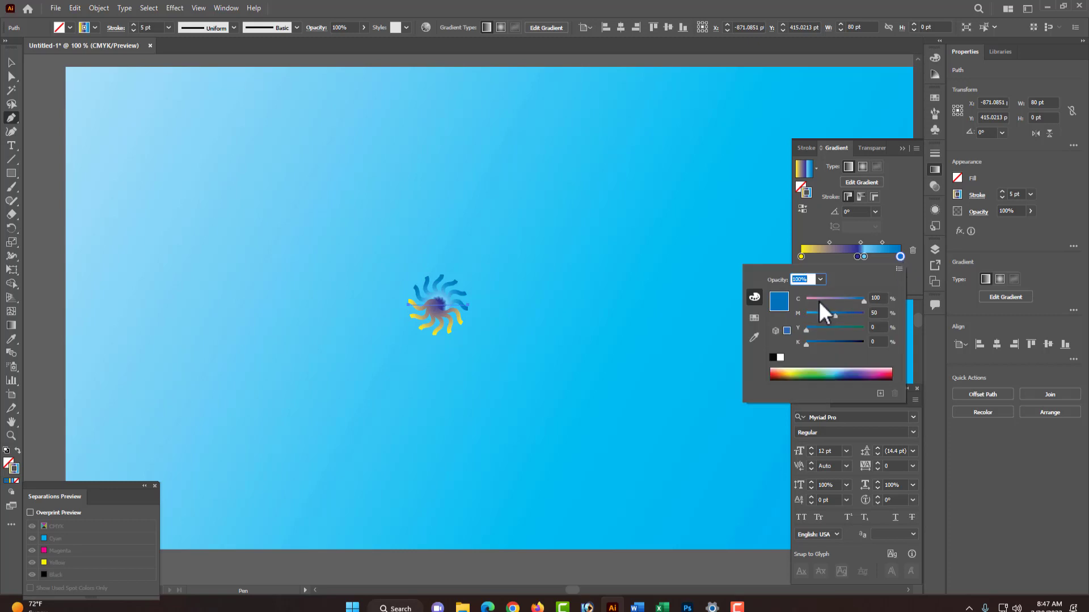
pyautogui.moveTo(836, 313); pyautogui.dragTo(774, 322)
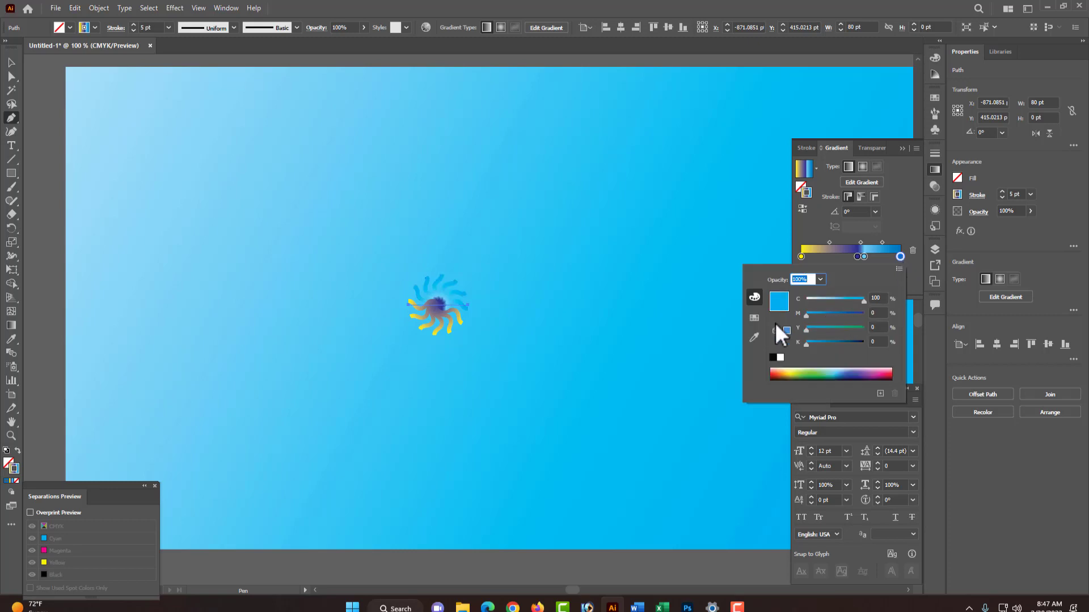
pyautogui.click(814, 298)
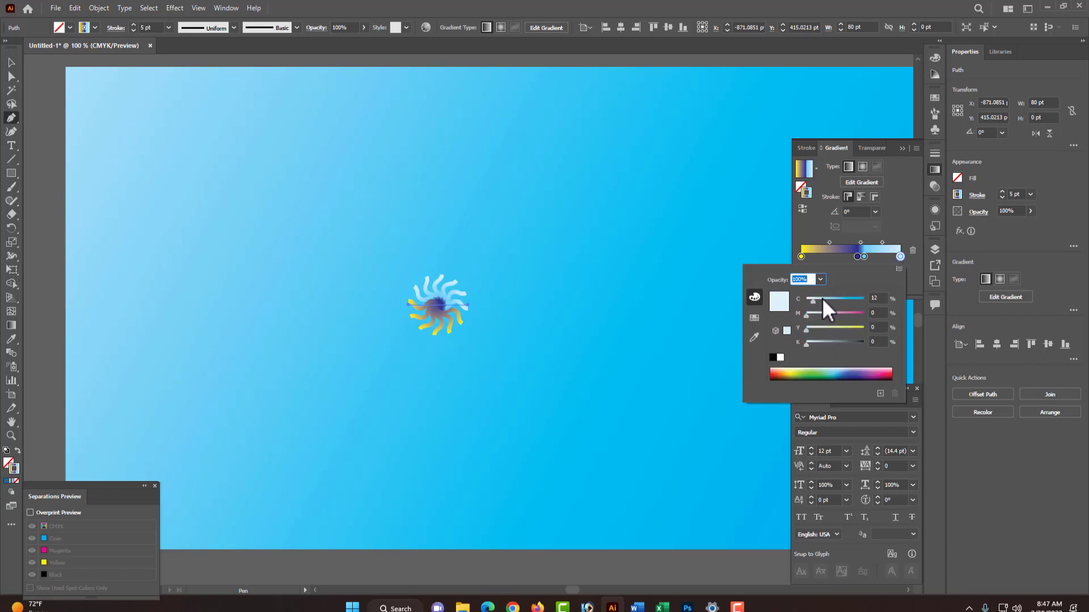
# Step: Try deeper light-blue tints for the stroke gradient's end stop, raising cyan to 35%
pyautogui.click(822, 299)
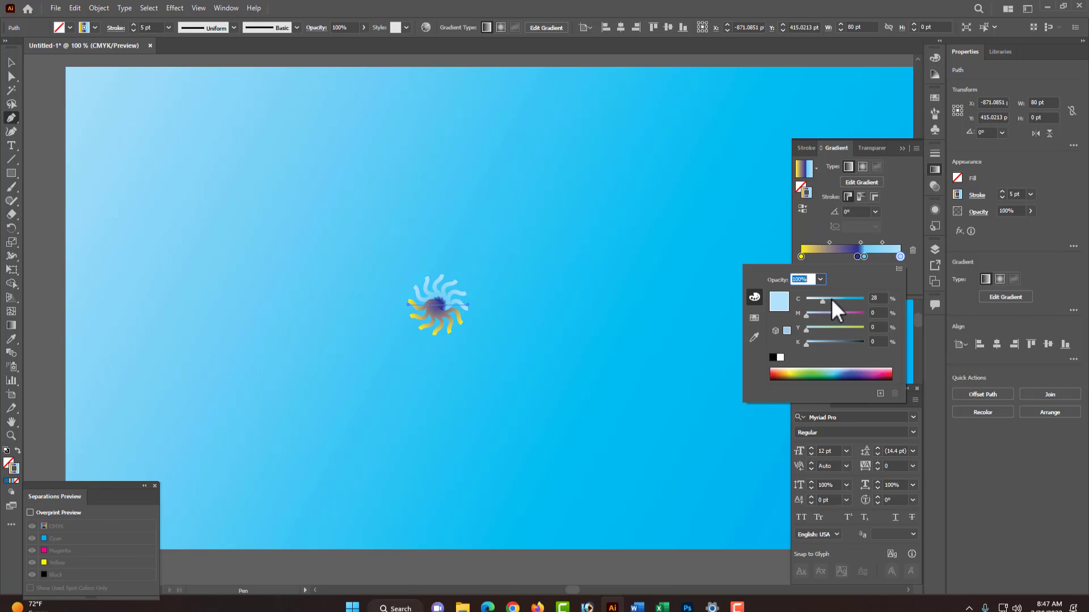
pyautogui.click(831, 299)
pyautogui.click(822, 299)
pyautogui.click(874, 298)
pyautogui.click(877, 327)
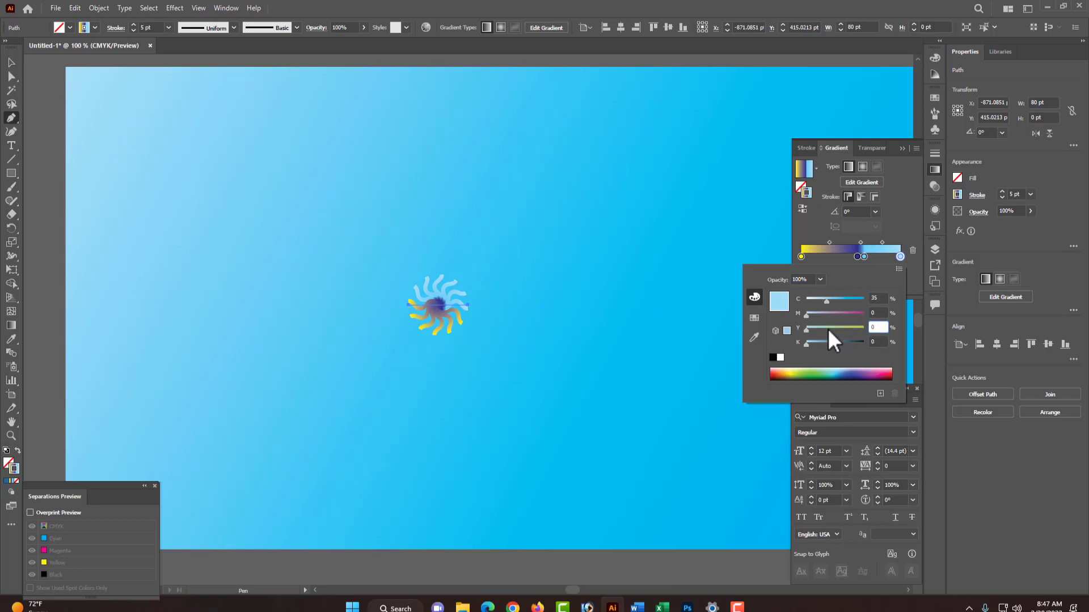
pyautogui.write('37')
# Step: Recolor the stroke gradient's end stop to purple by mixing 100% magenta with roughly half cyan, leaving yellow and black at 0%
pyautogui.moveTo(827, 300); pyautogui.dragTo(804, 329)
pyautogui.click(825, 313)
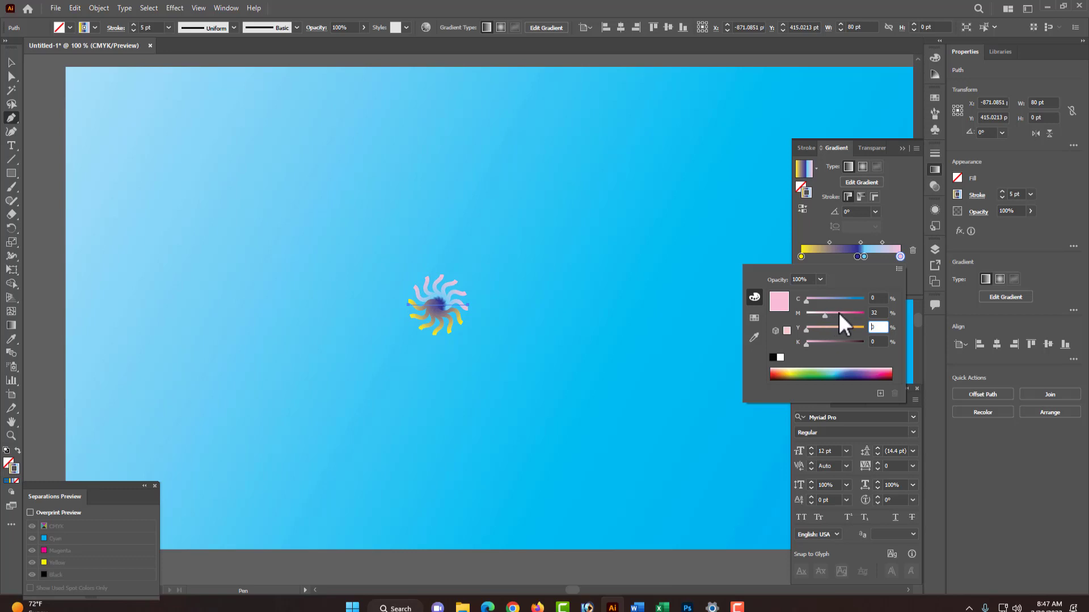
pyautogui.moveTo(839, 314); pyautogui.dragTo(868, 315)
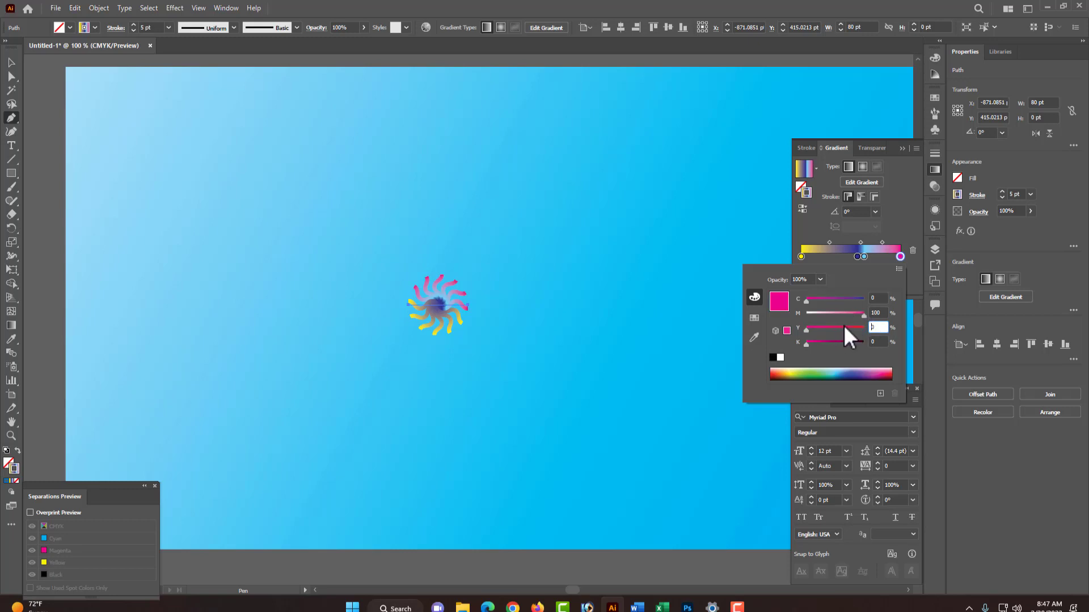
pyautogui.moveTo(883, 327); pyautogui.dragTo(882, 328)
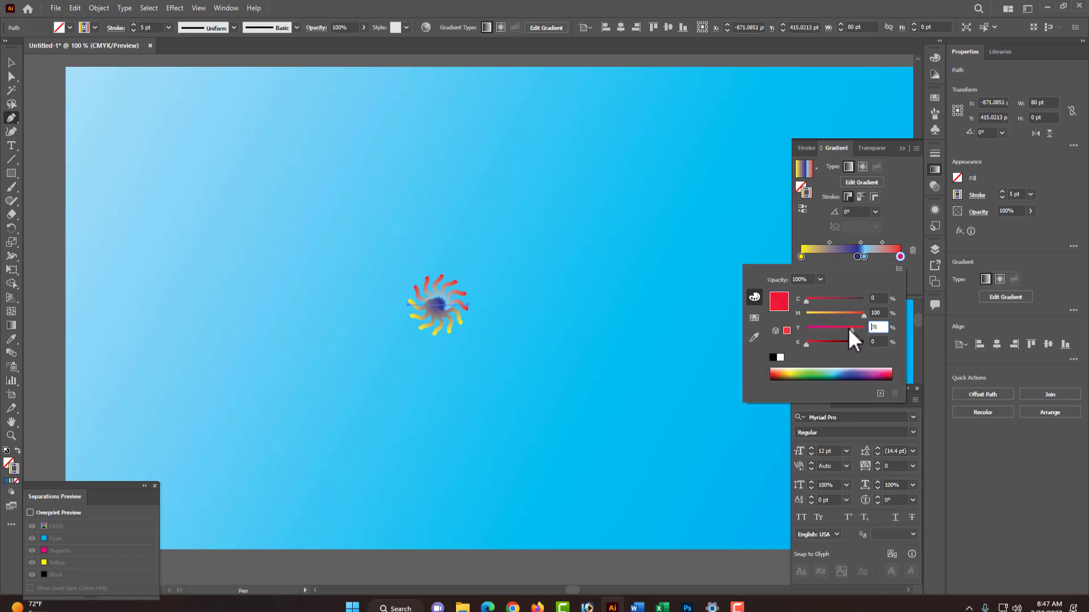
pyautogui.click(839, 300)
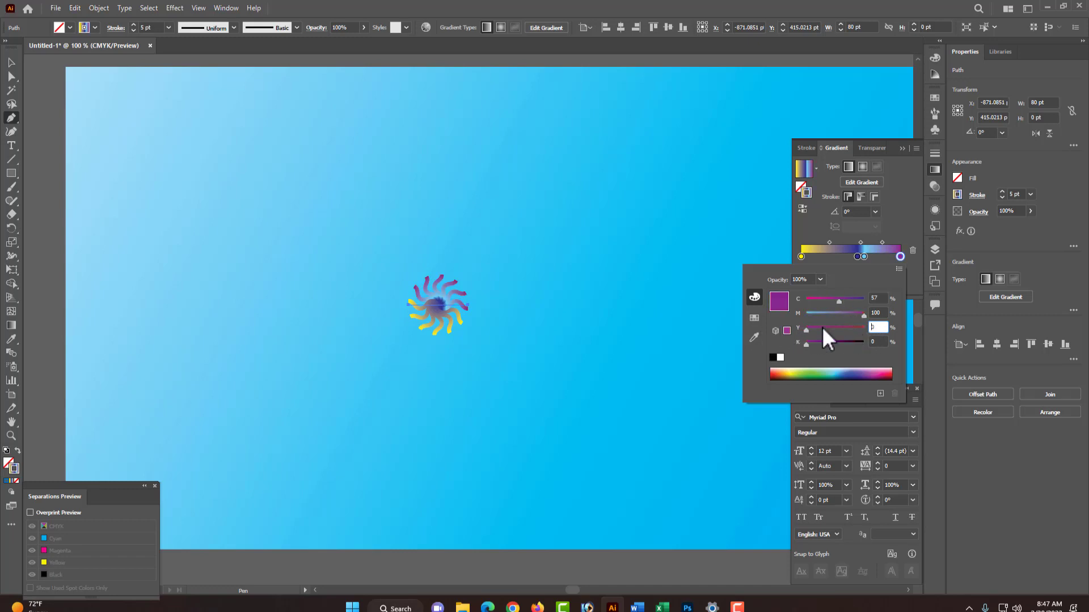
pyautogui.moveTo(838, 301)
pyautogui.mouseDown()
pyautogui.moveTo(824, 301)
pyautogui.moveTo(846, 303)
pyautogui.mouseUp()
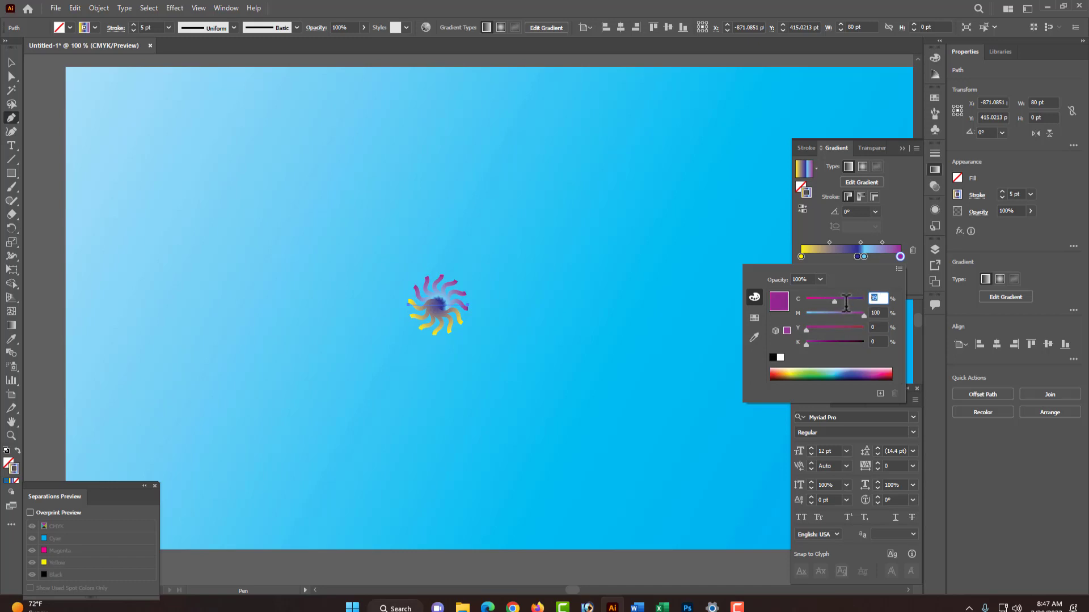
pyautogui.click(704, 357)
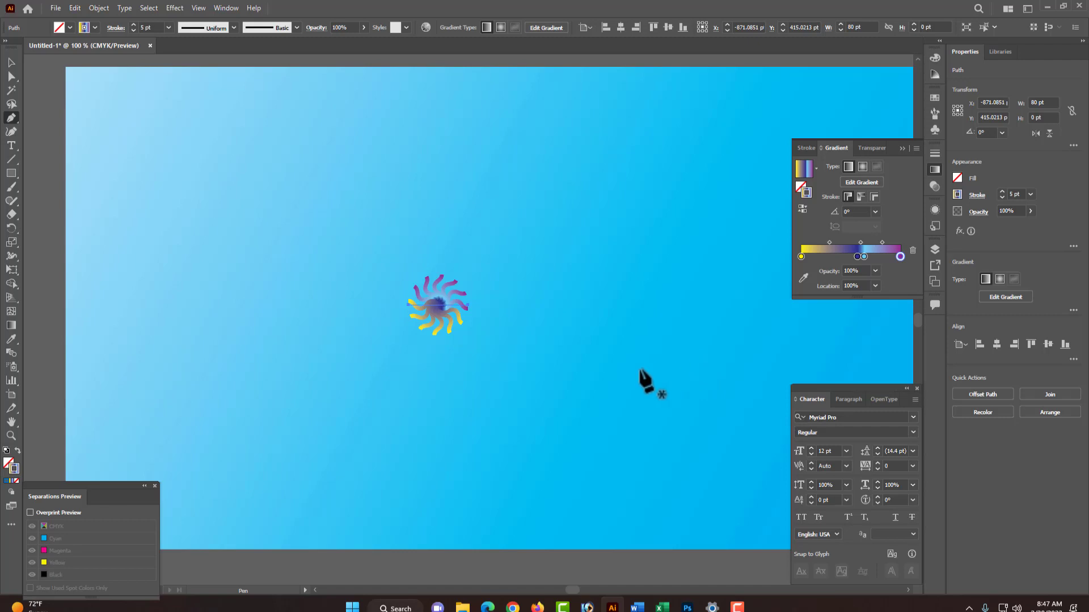
# Step: Move the small burst off the blue background's left side and place a copy between the background and the white artboard
pyautogui.keyDown('ctrl'); pyautogui.click(513, 301); pyautogui.keyUp('ctrl')
pyautogui.keyDown('ctrl'); pyautogui.keyDown('alt'); pyautogui.click(488, 341); pyautogui.keyUp('alt'); pyautogui.keyUp('ctrl')
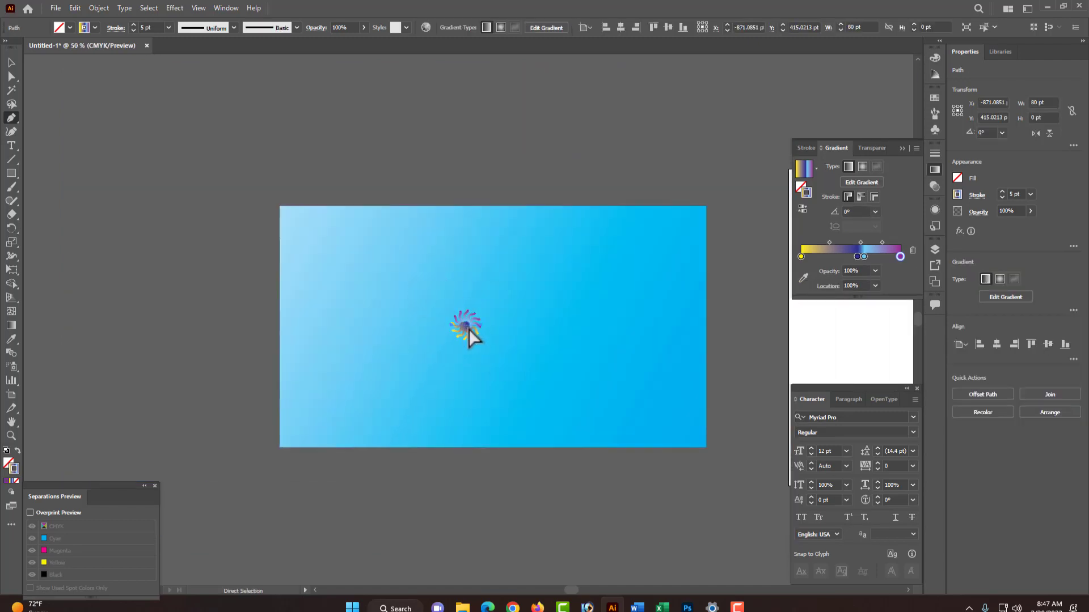
pyautogui.moveTo(465, 326); pyautogui.dragTo(534, 307)
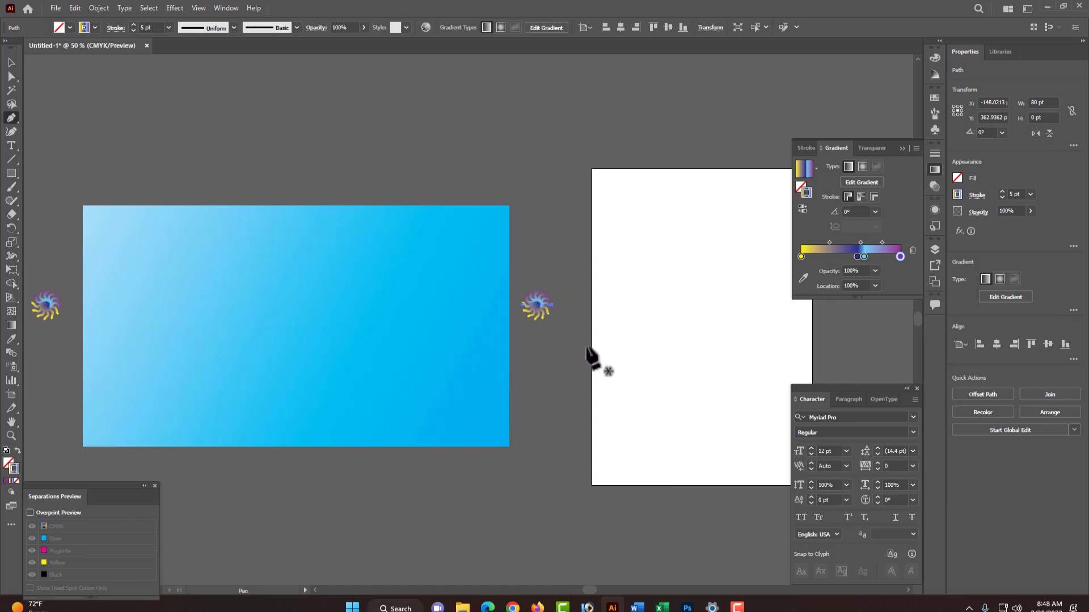
pyautogui.hotkey('ctrl', 'space')
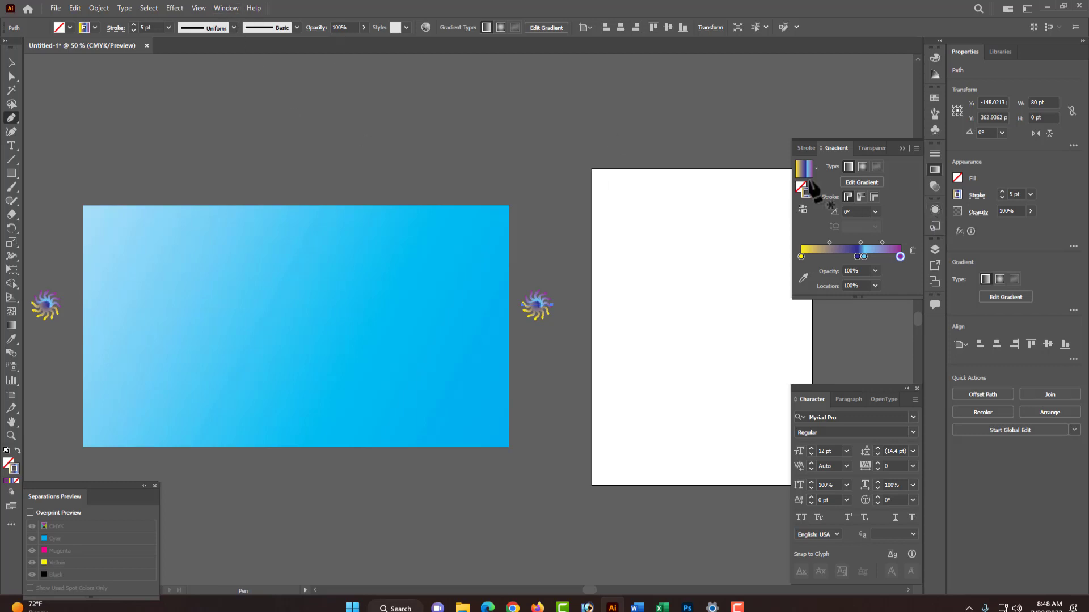
# Step: Select the burst copy beside the white artboard and review its effects in the Appearance attributes
pyautogui.click(224, 8)
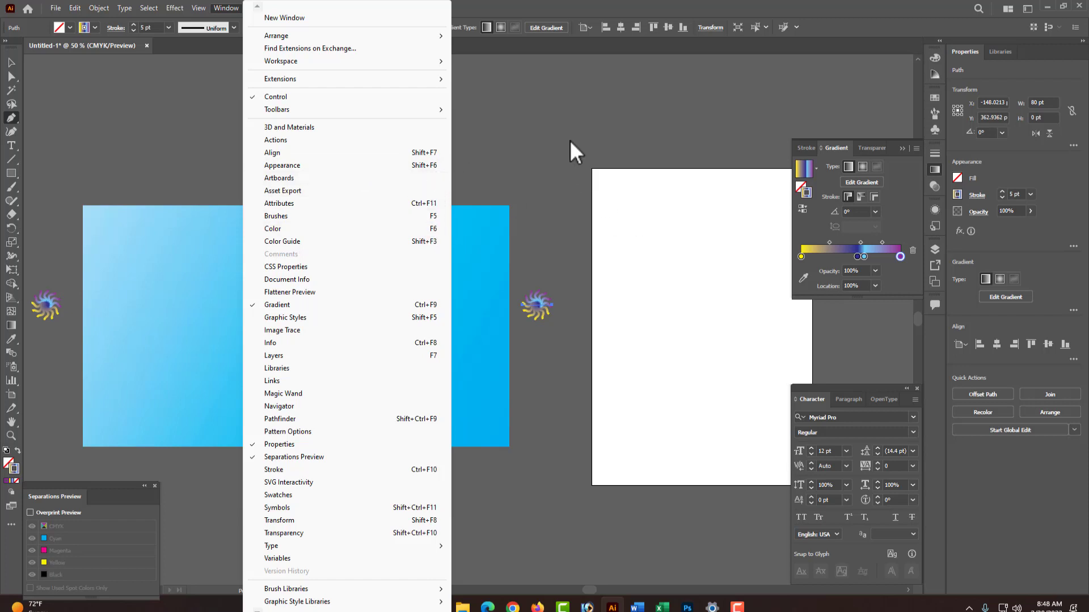
pyautogui.click(532, 267)
pyautogui.moveTo(556, 328); pyautogui.dragTo(559, 334)
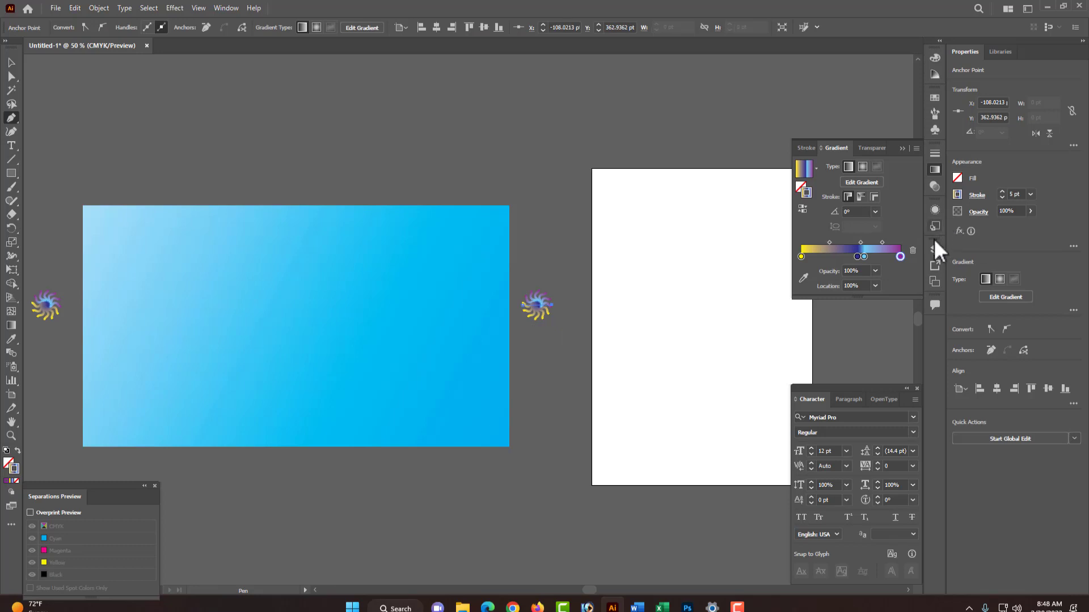
pyautogui.click(936, 209)
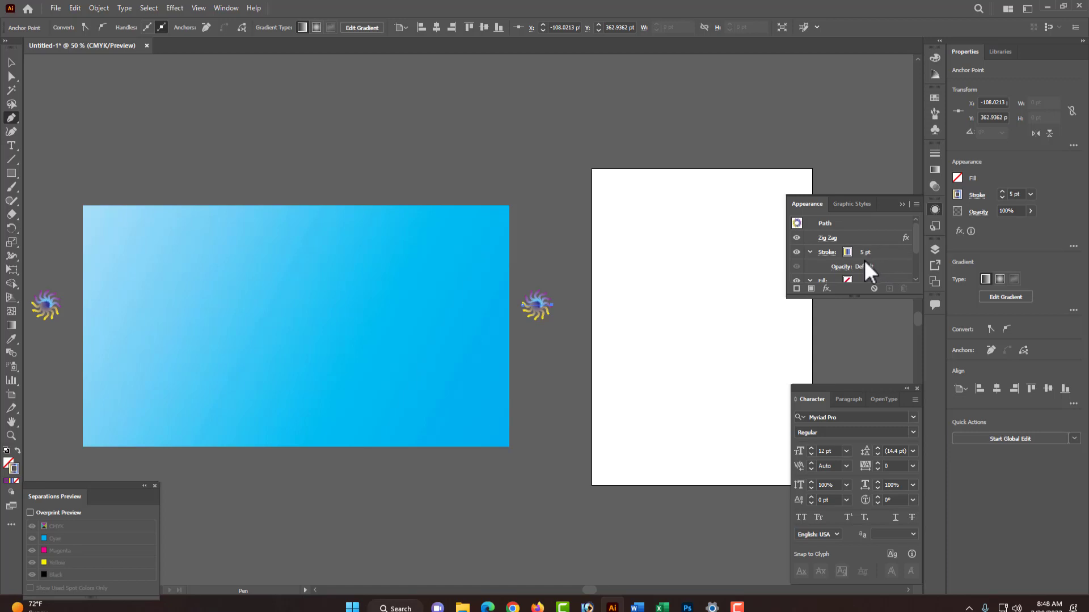
pyautogui.scroll(-3, 863, 260)
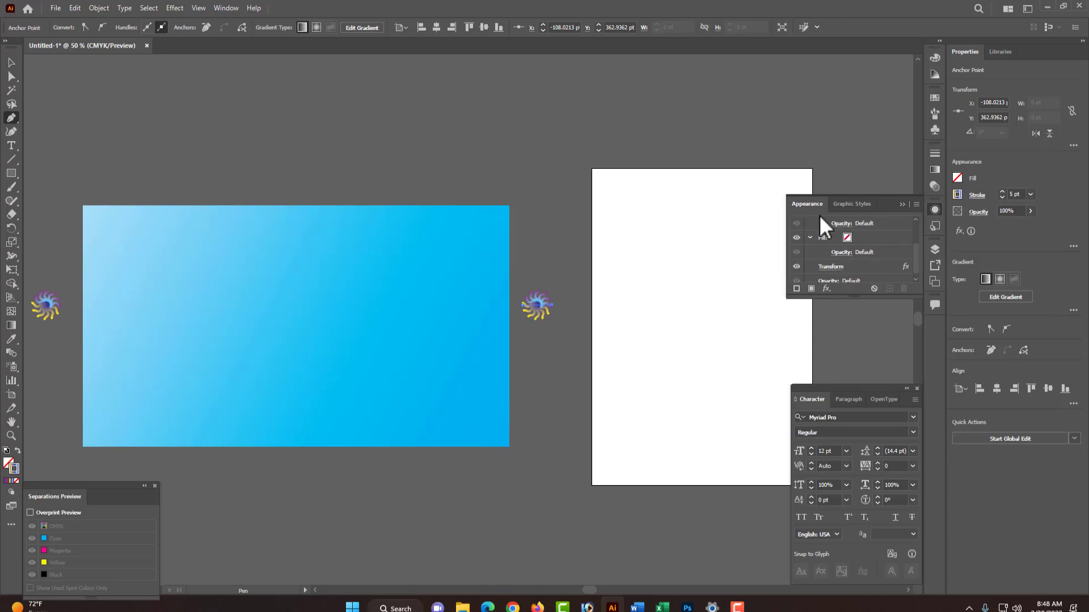
# Step: Set the width of the burst copy beside the white artboard to 1000 pt
pyautogui.keyDown('ctrl'); pyautogui.click(475, 250); pyautogui.keyUp('ctrl')
pyautogui.keyDown('ctrl'); pyautogui.click(536, 305); pyautogui.keyUp('ctrl')
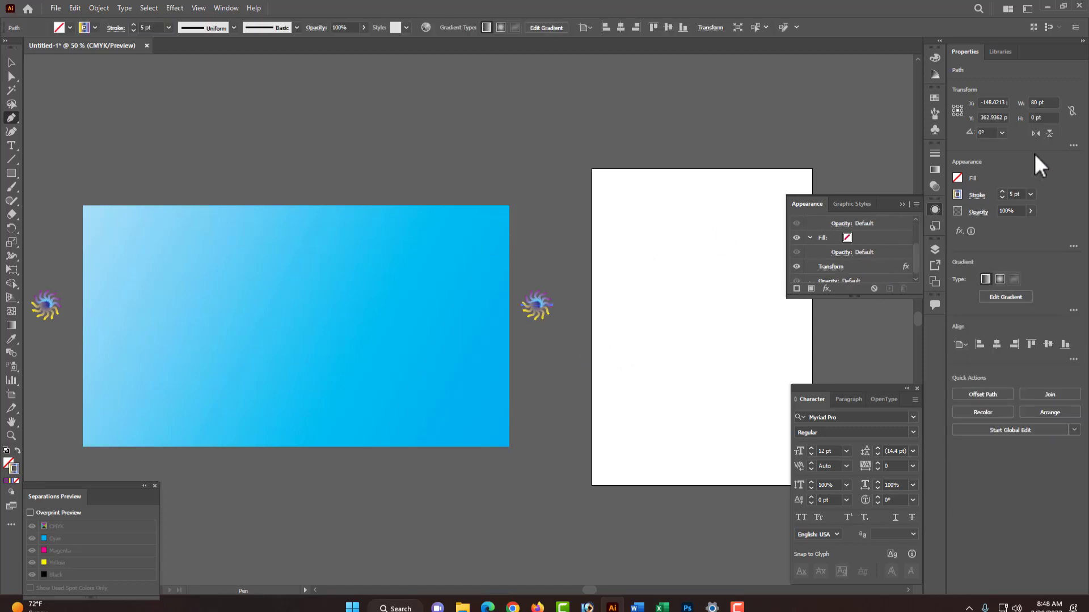
pyautogui.doubleClick(1036, 102)
pyautogui.write('1000')
pyautogui.press('Return')
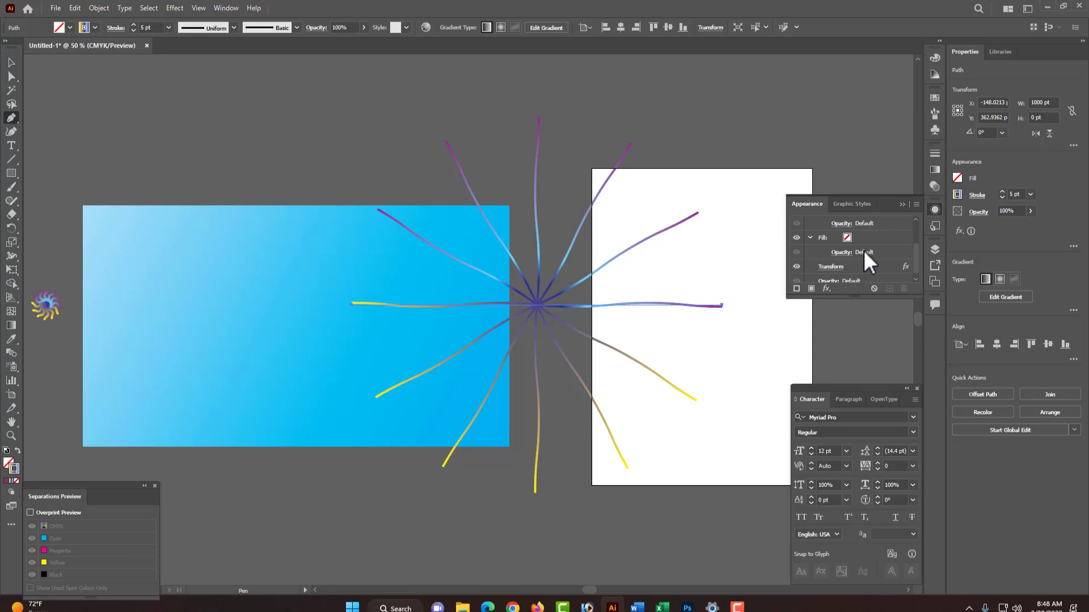
# Step: Set the enlarged burst's stroke weight to 10 pt
pyautogui.click(931, 207)
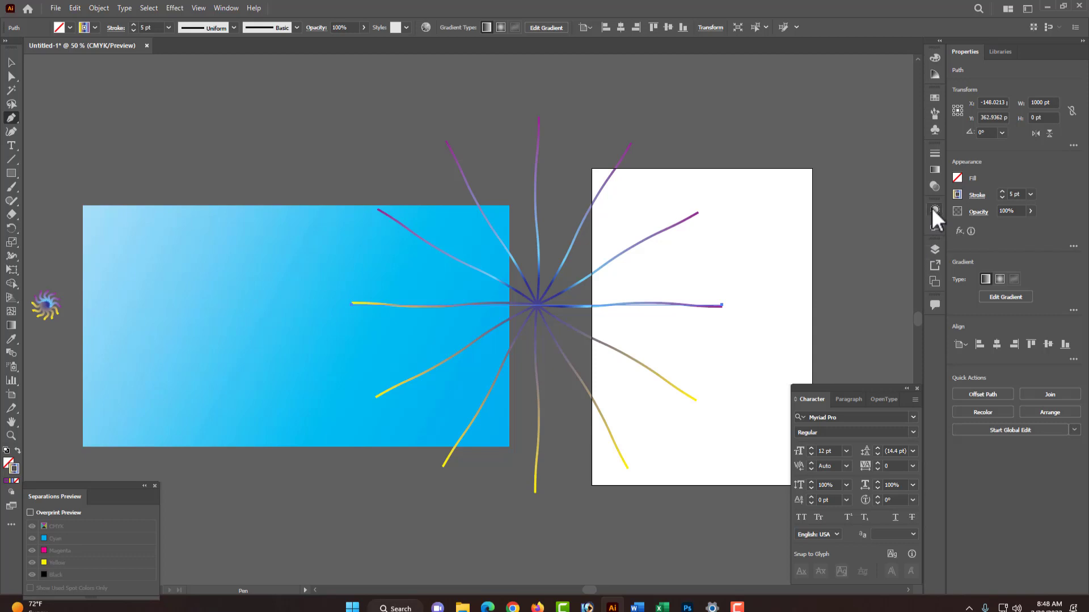
pyautogui.click(931, 207)
pyautogui.scroll(-1, 845, 261)
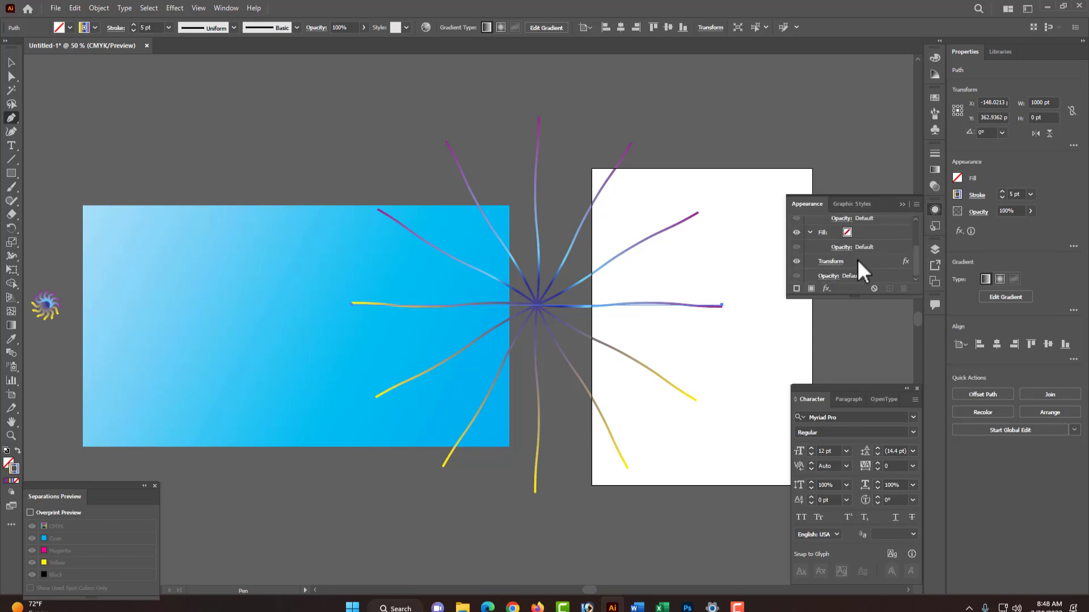
pyautogui.scroll(3, 858, 262)
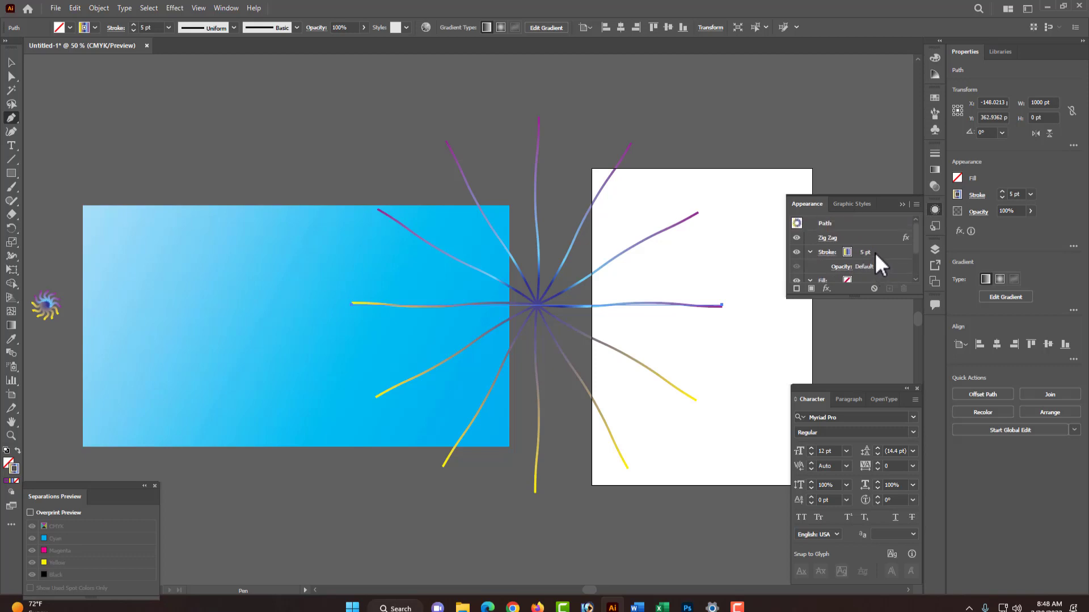
pyautogui.click(874, 252)
pyautogui.click(900, 254)
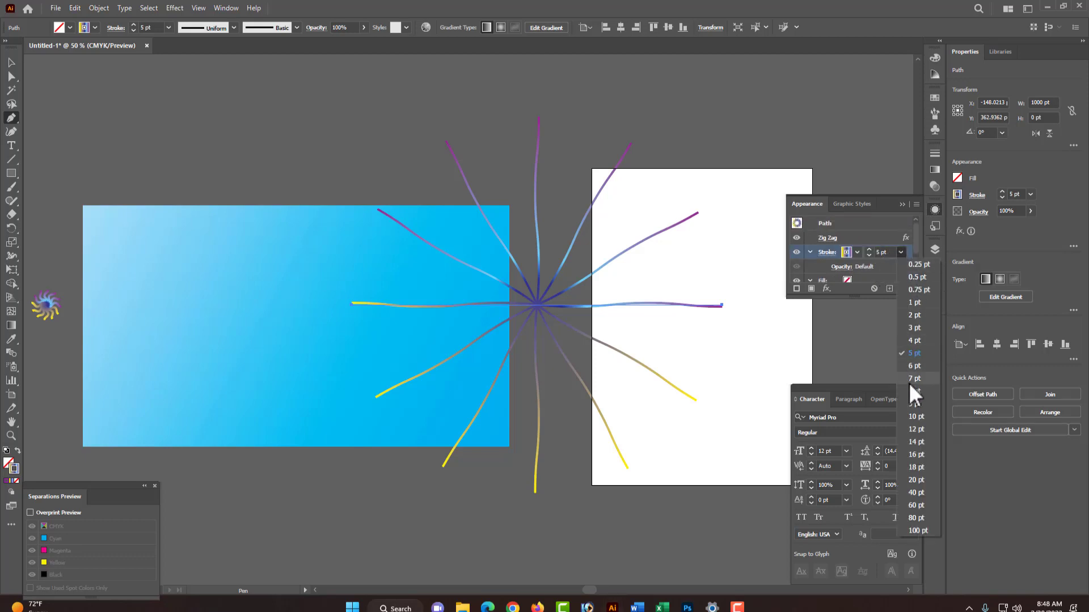
pyautogui.click(916, 454)
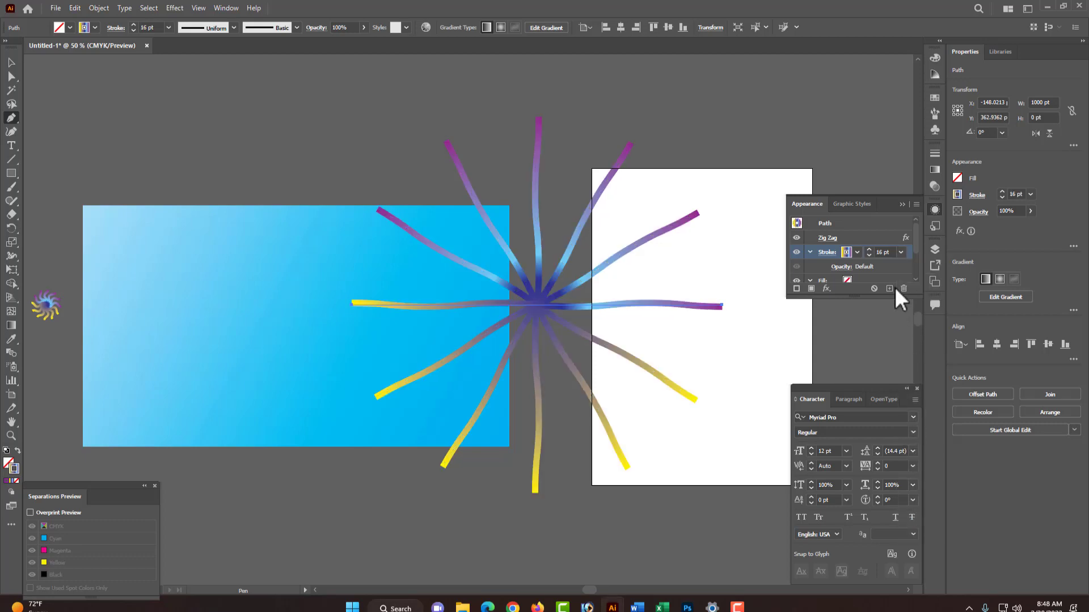
pyautogui.click(869, 250)
pyautogui.click(868, 256)
pyautogui.click(868, 255)
pyautogui.click(868, 255)
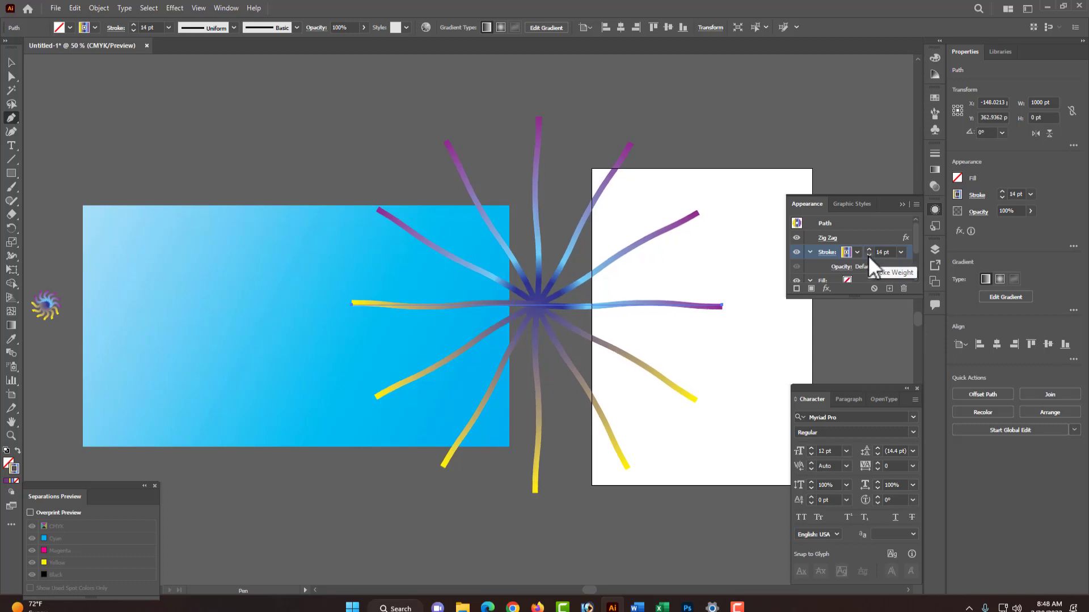
pyautogui.click(868, 256)
pyautogui.click(868, 255)
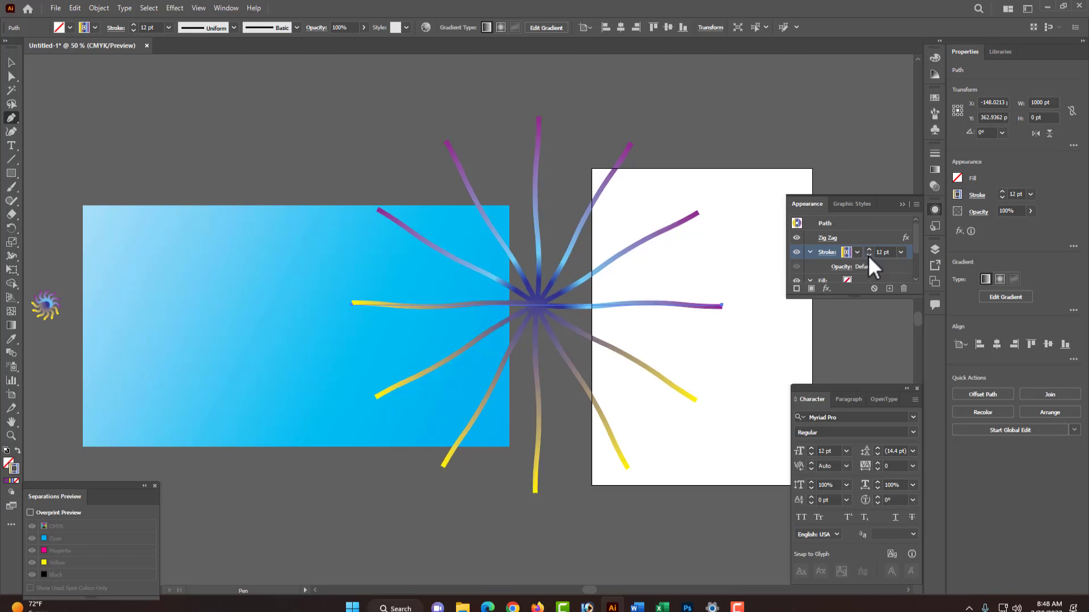
pyautogui.click(869, 255)
pyautogui.click(868, 255)
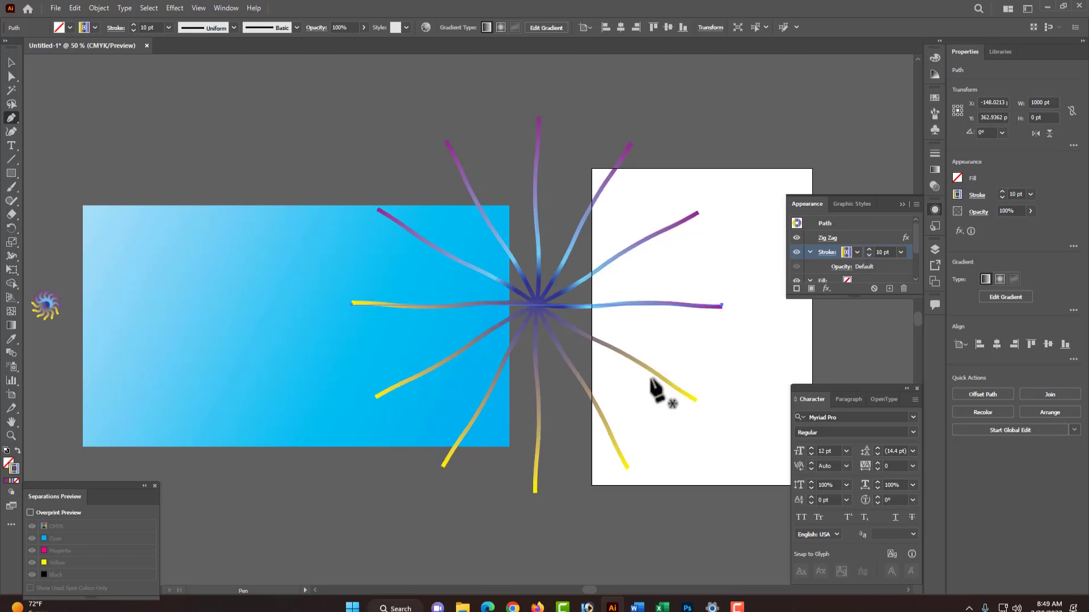
# Step: Edit the enlarged burst's Zig Zag effect to an absolute size of 60 pt with 4 ridges per segment
pyautogui.click(827, 237)
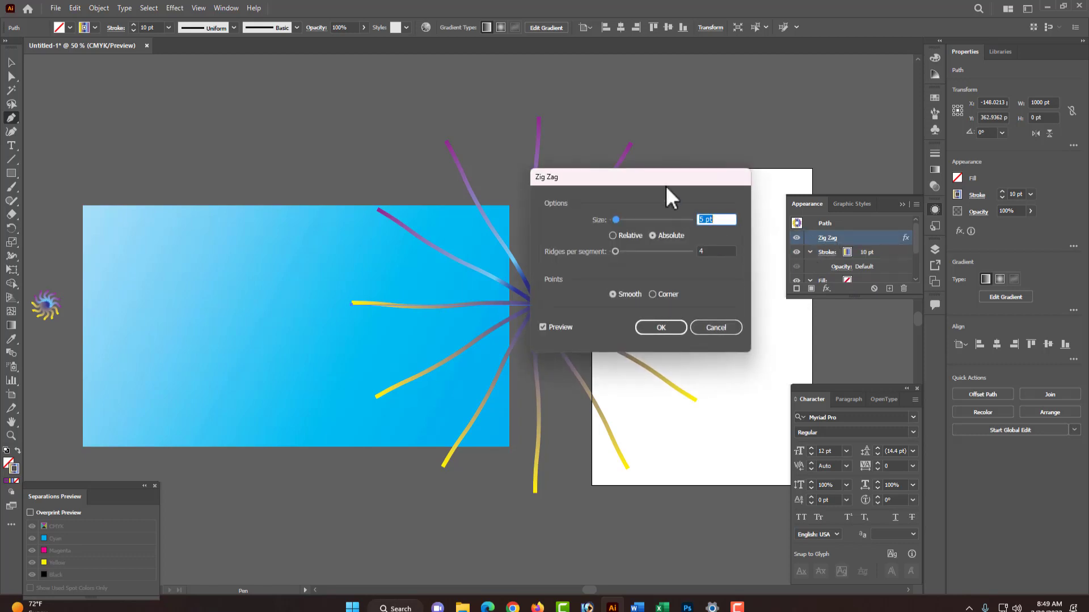
pyautogui.click(706, 218)
pyautogui.write('5')
pyautogui.click(716, 250)
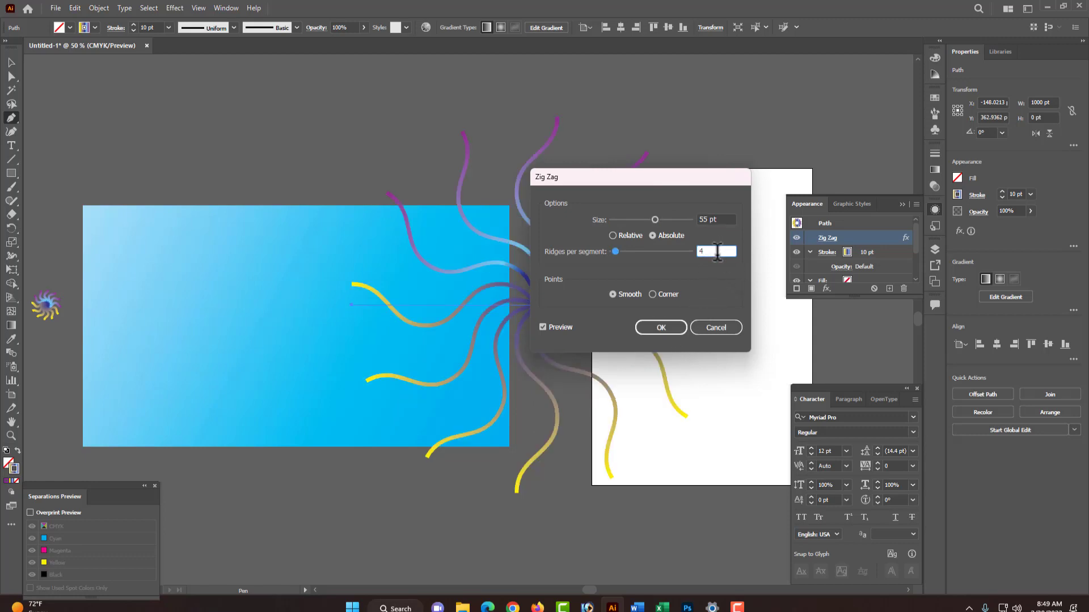
pyautogui.hotkey('shift', 'Tab')
pyautogui.write('65')
pyautogui.press('Tab')
pyautogui.write('4')
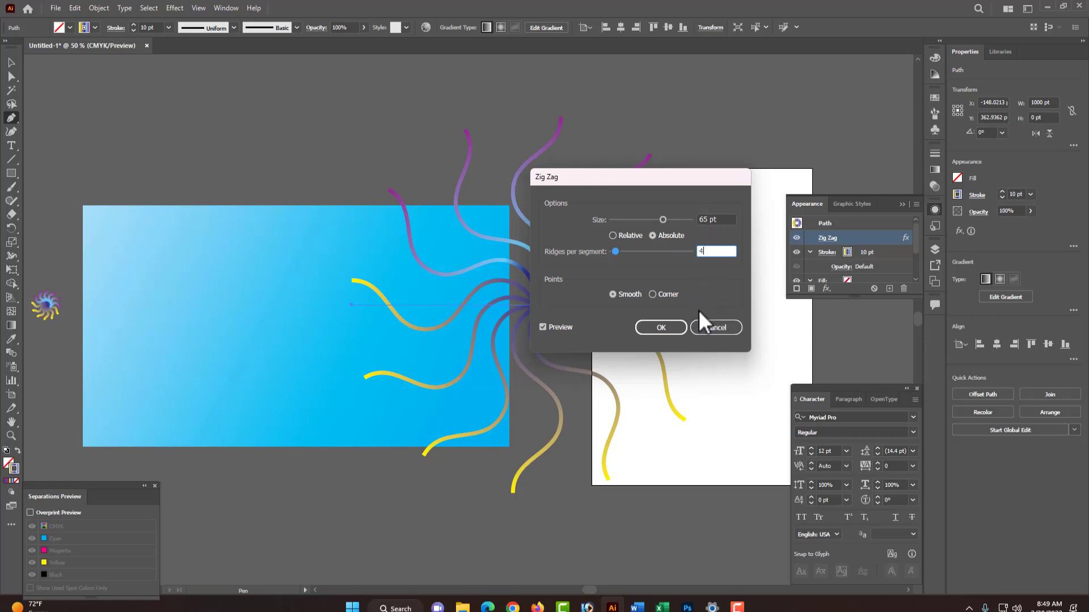
pyautogui.click(707, 220)
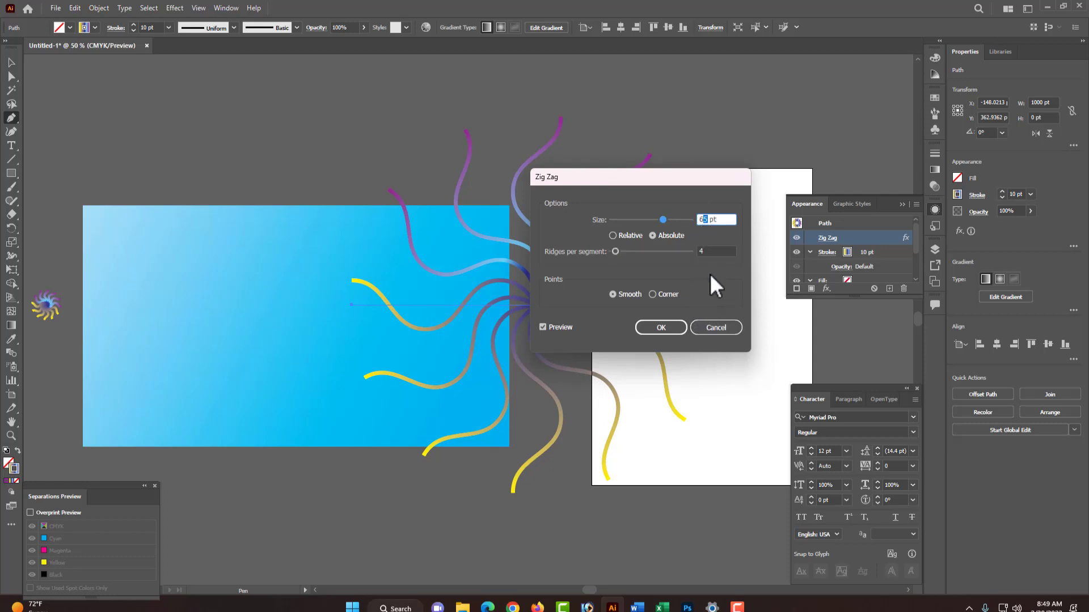
pyautogui.press('BackSpace')
pyautogui.write('0')
pyautogui.click(711, 251)
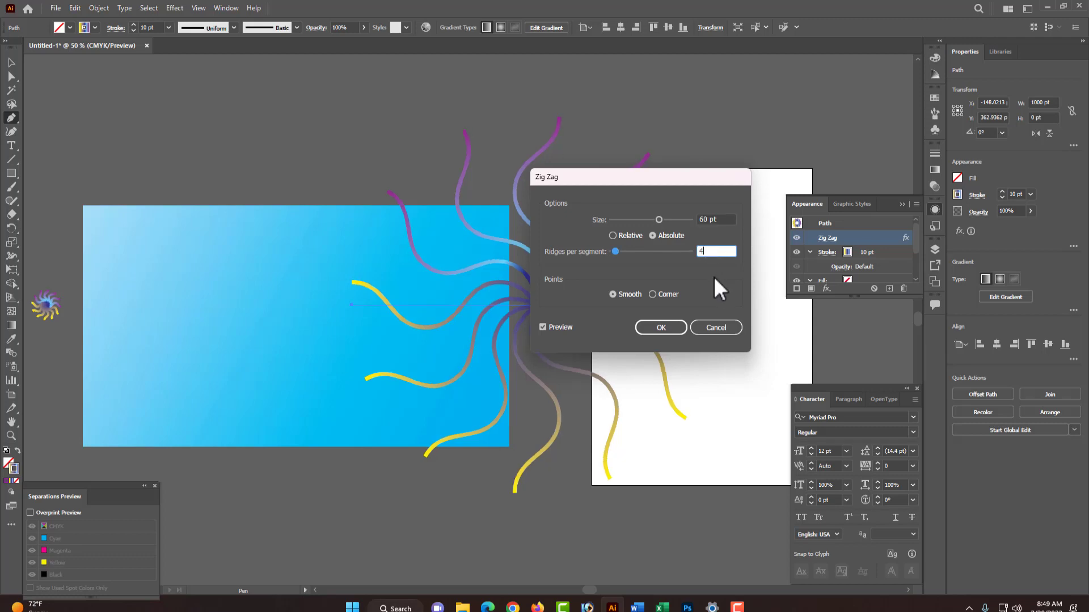
pyautogui.click(666, 326)
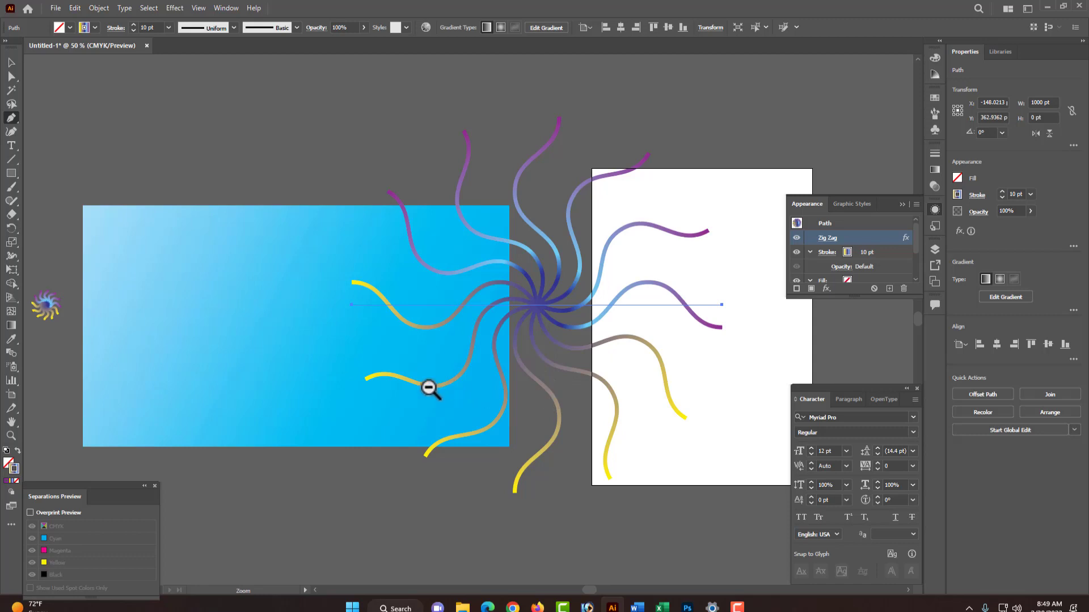
# Step: Move the enlarged burst so its center sits on the white artboard's left edge
pyautogui.hotkey('ctrl', '-')
pyautogui.hotkey('ctrl', '-')
pyautogui.keyDown('ctrl'); pyautogui.click(364, 259); pyautogui.keyUp('ctrl')
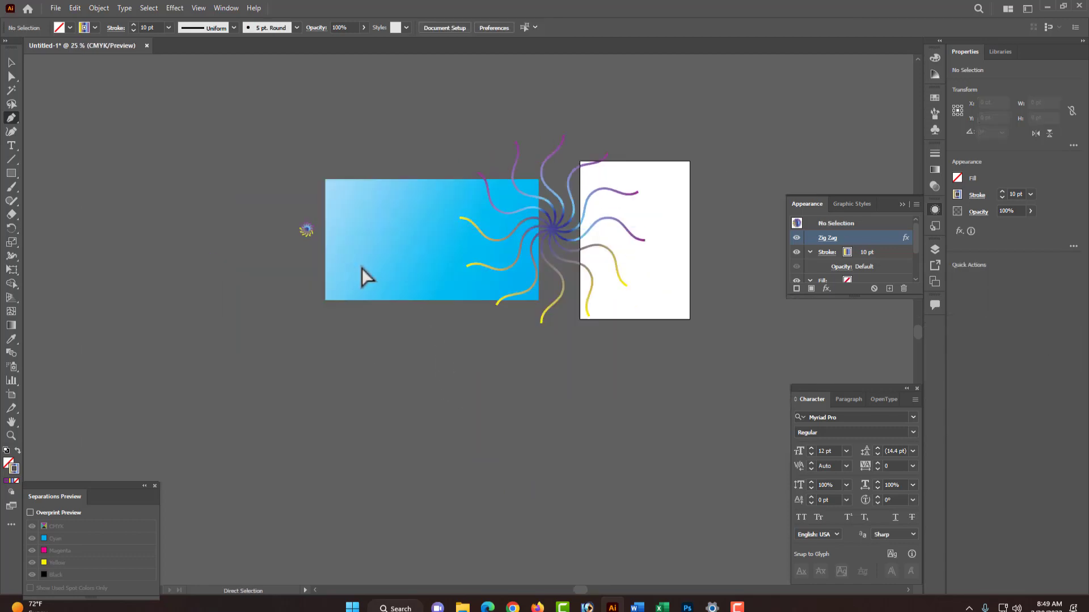
pyautogui.moveTo(554, 235); pyautogui.dragTo(583, 241)
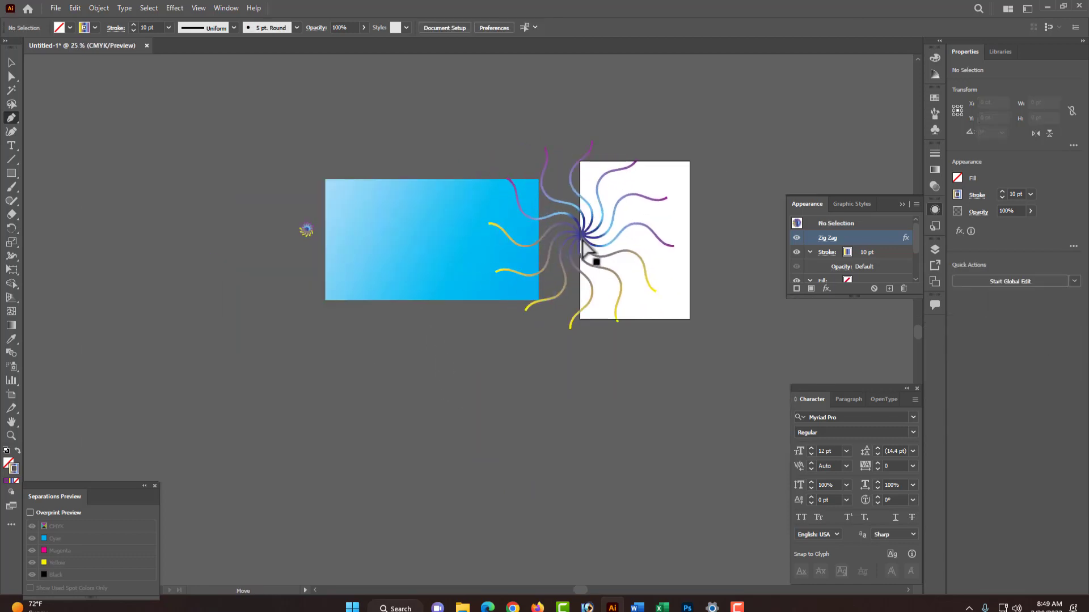
pyautogui.keyDown('ctrl'); pyautogui.click(583, 245); pyautogui.keyUp('ctrl')
# Step: Select both the small and the enlarged burst and set the blend spacing to a Specified Distance of 2 pt
pyautogui.keyDown('ctrl'); pyautogui.click(499, 258); pyautogui.keyUp('ctrl')
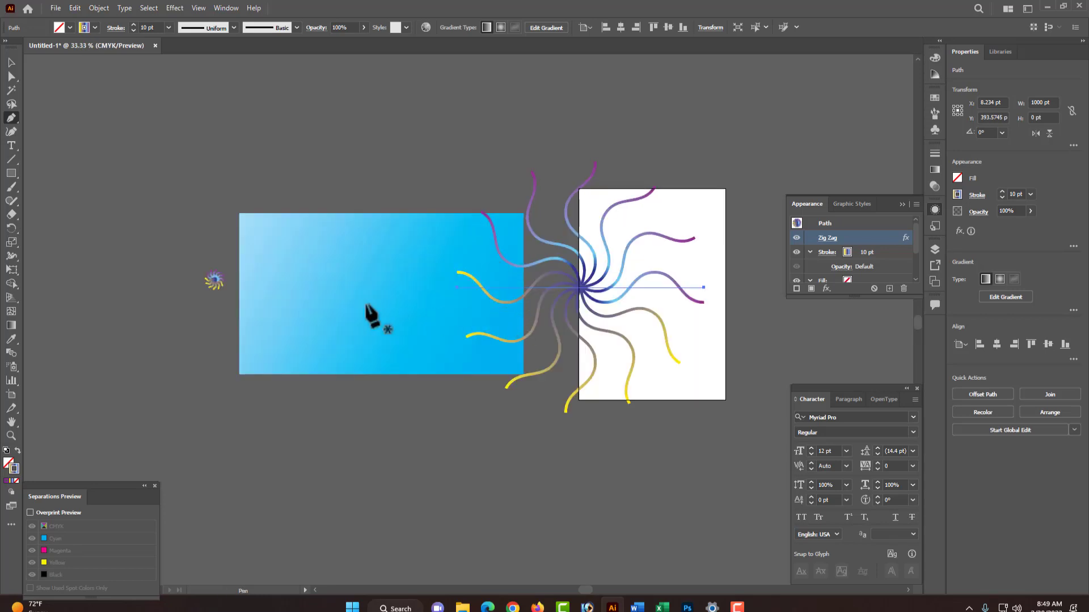
pyautogui.moveTo(164, 247); pyautogui.dragTo(222, 310)
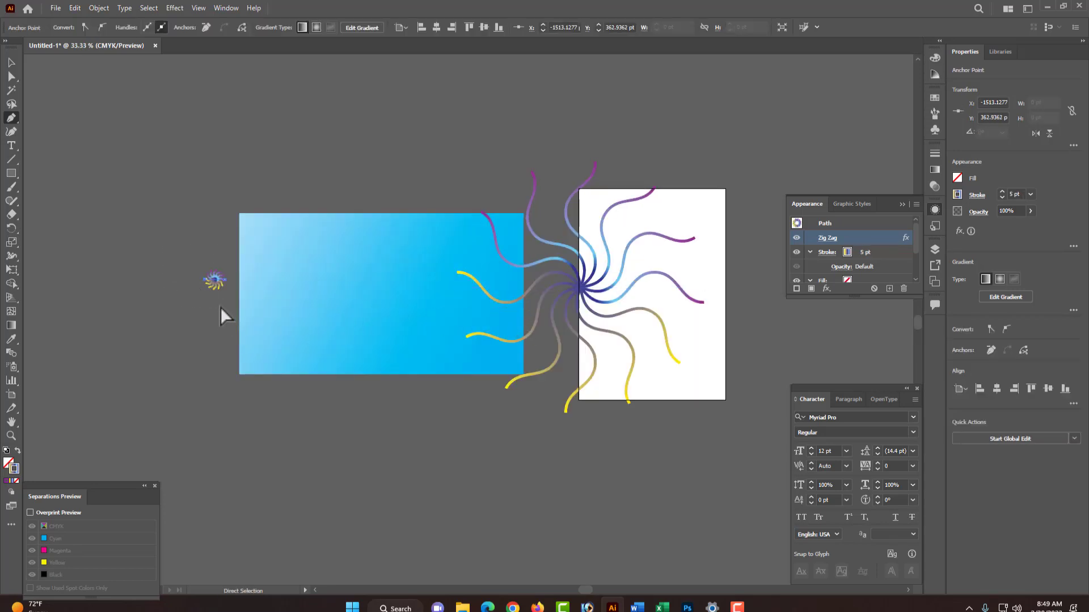
pyautogui.moveTo(172, 192); pyautogui.dragTo(723, 441)
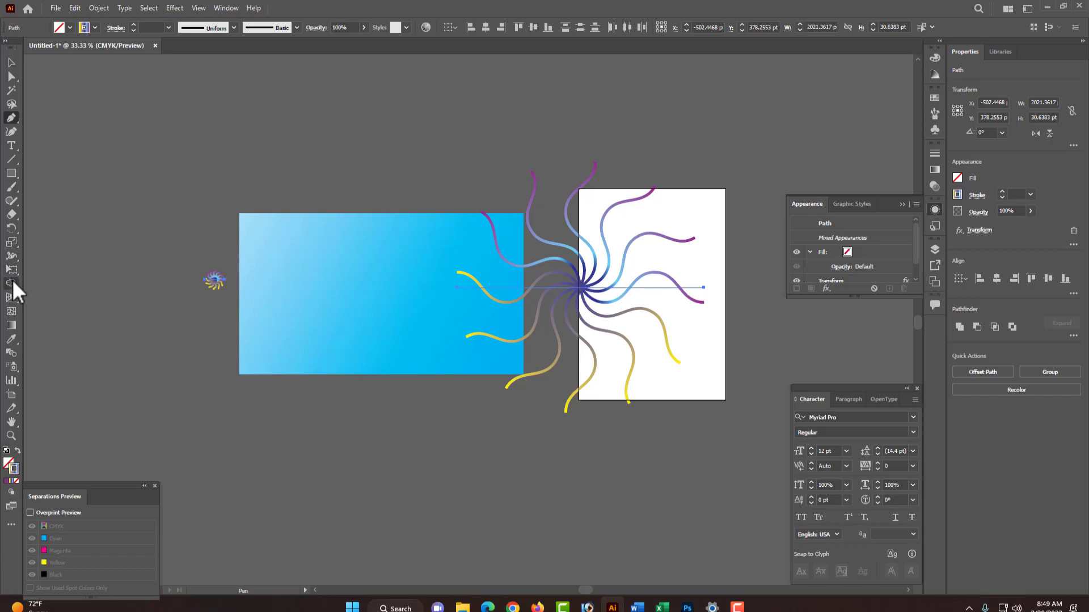
pyautogui.doubleClick(12, 353)
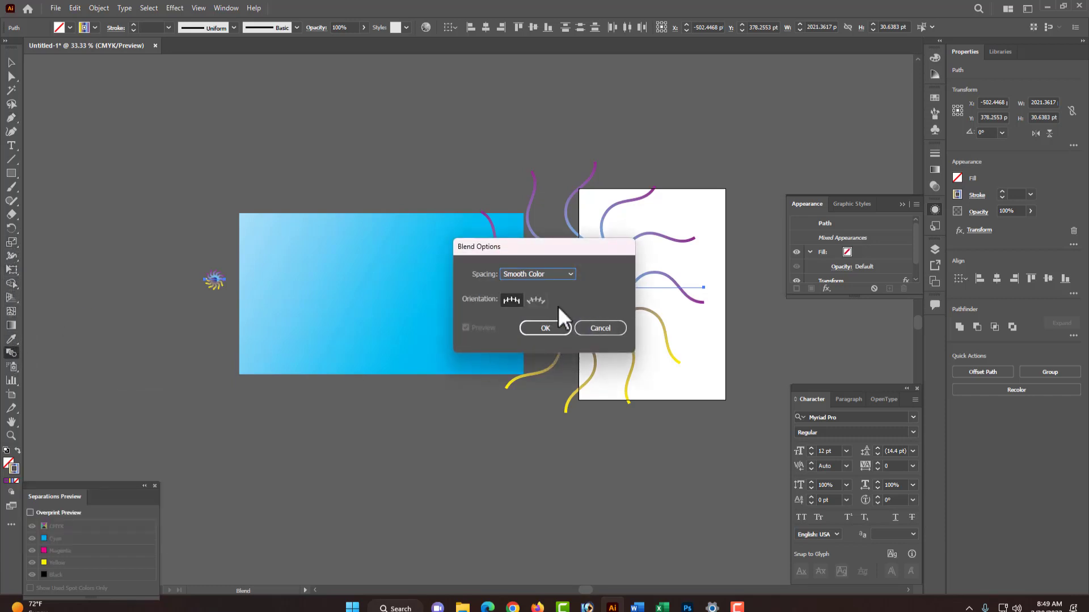
pyautogui.click(548, 272)
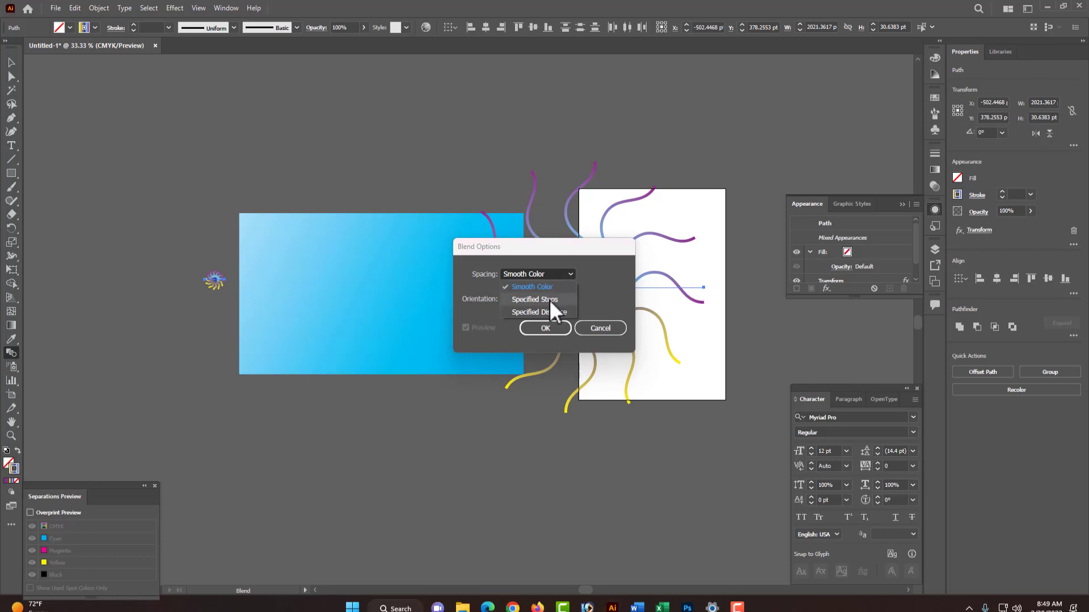
pyautogui.click(549, 300)
pyautogui.click(536, 274)
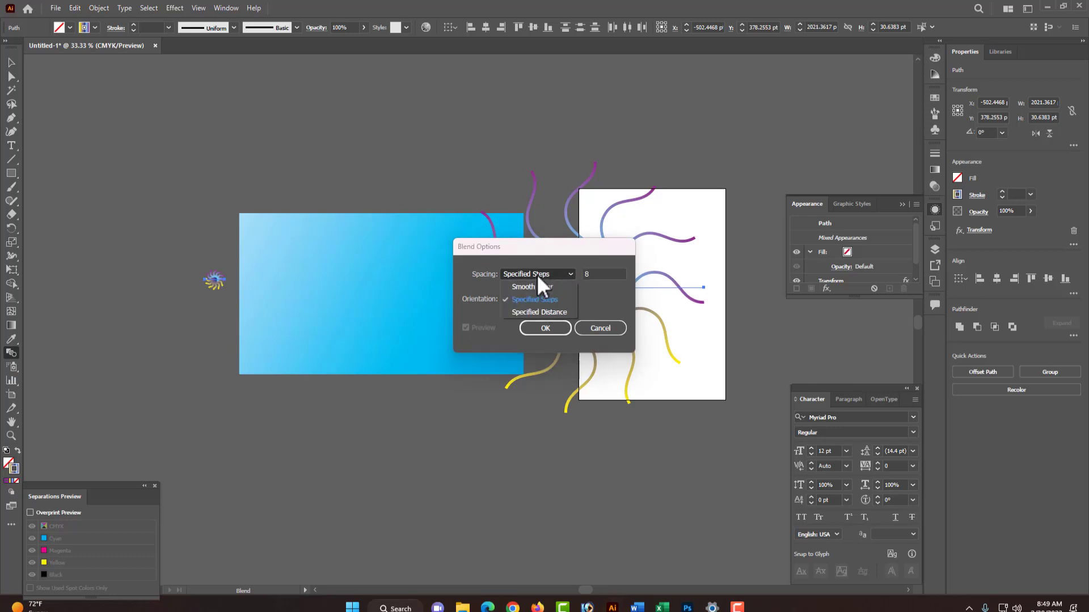
pyautogui.click(551, 310)
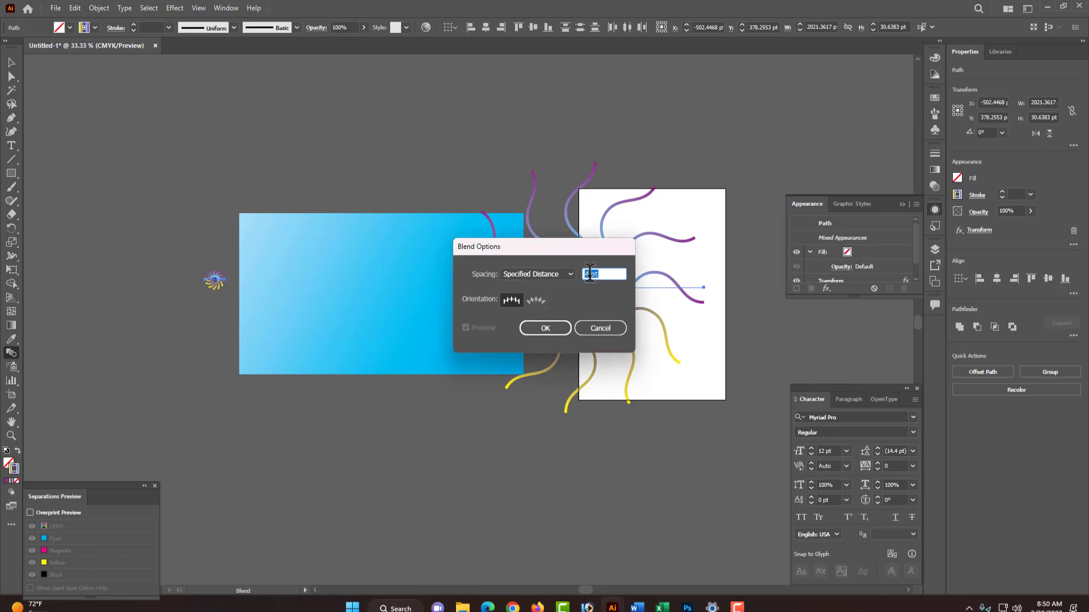
pyautogui.moveTo(590, 275); pyautogui.dragTo(578, 278)
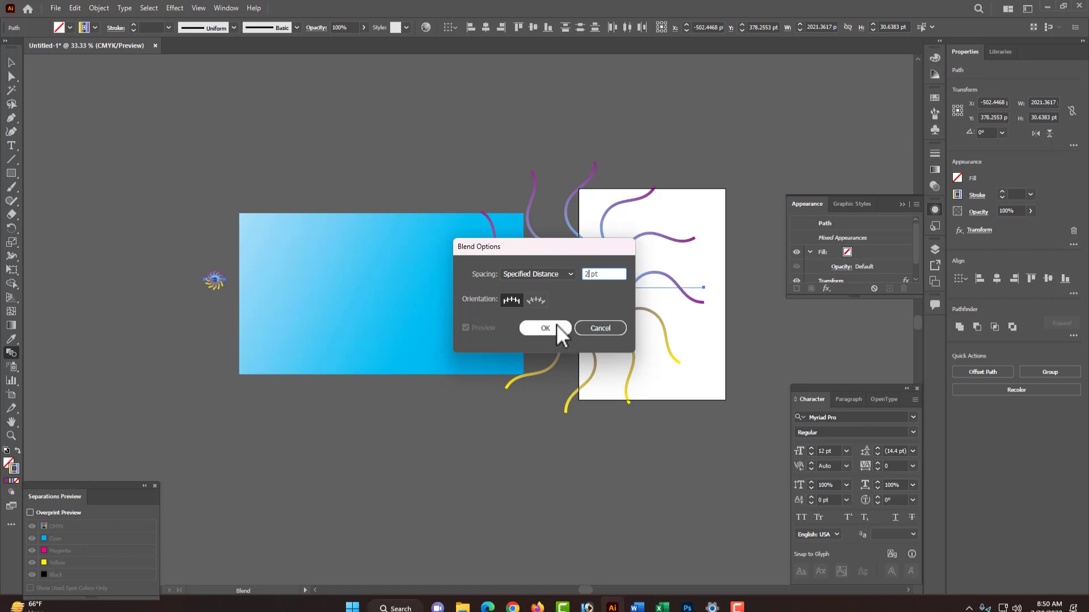
pyautogui.click(541, 329)
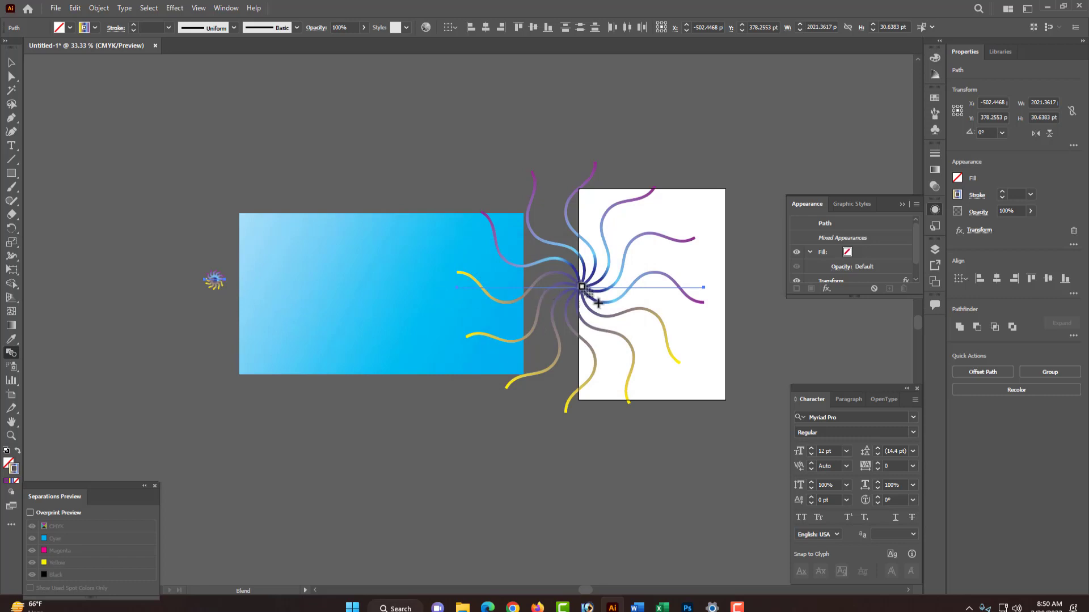
# Step: Blend the small burst with the enlarged burst and clear the selection
pyautogui.click(582, 288)
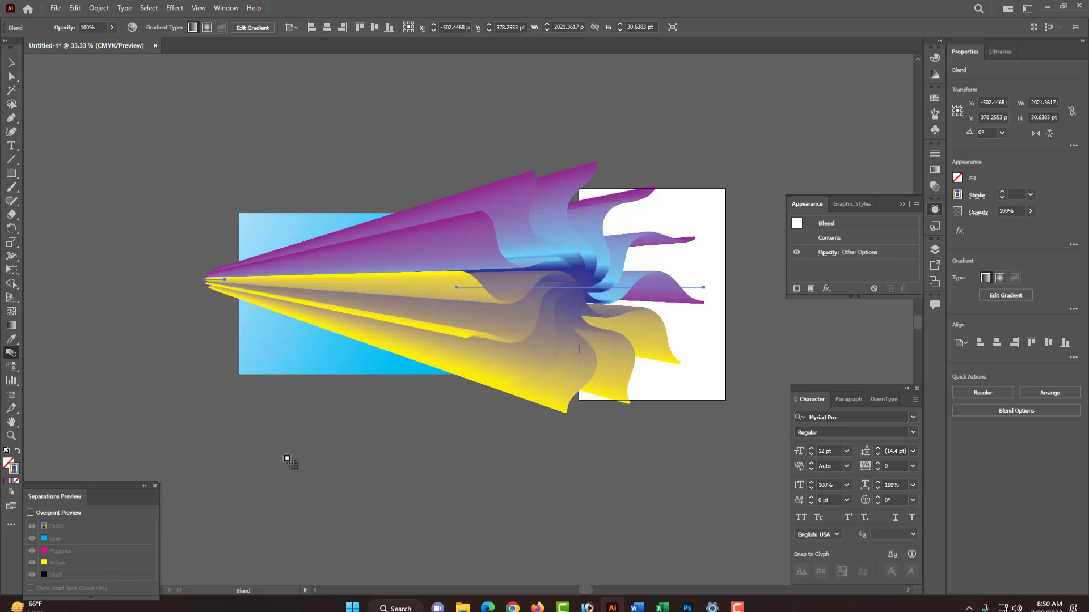
pyautogui.press('v')
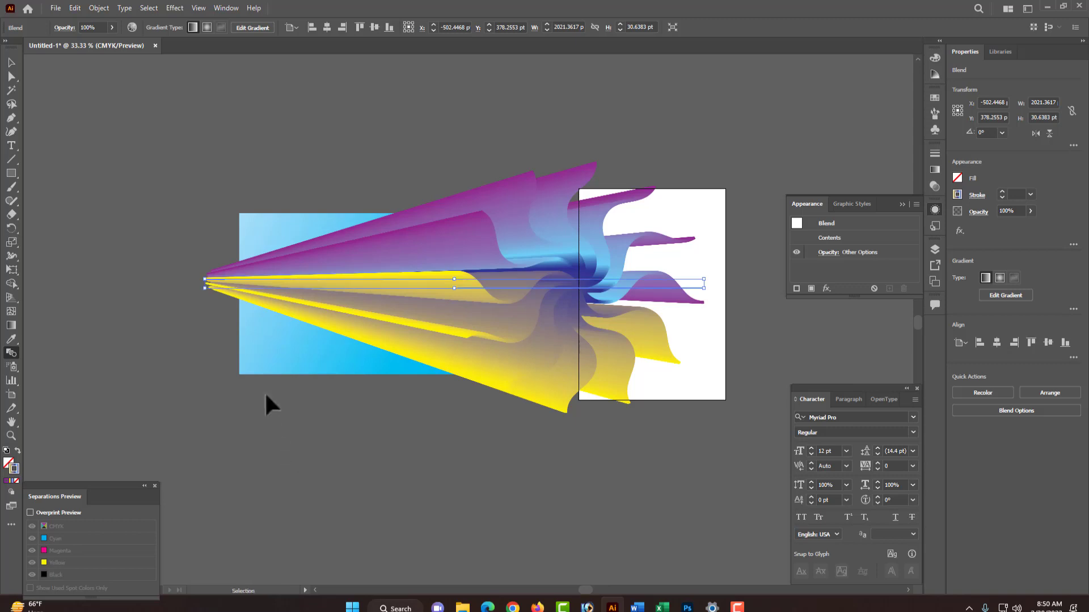
pyautogui.click(245, 178)
# Step: Select the whole burst blend with the Group Selection tool and move it up about 620 pt, above the blue gradient rectangle
pyautogui.moveTo(12, 76); pyautogui.dragTo(39, 90)
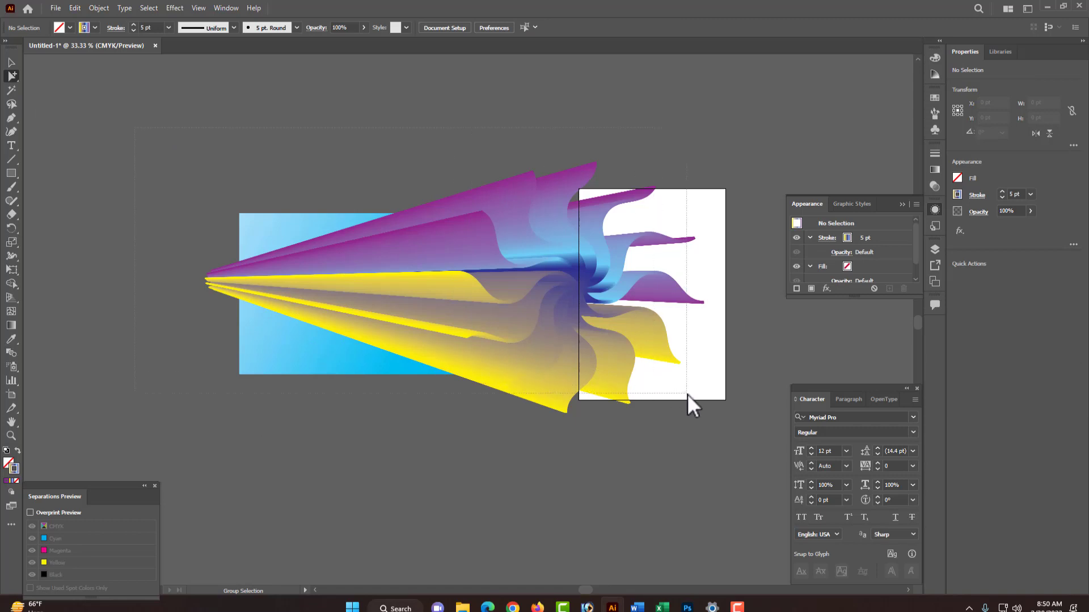
pyautogui.click(602, 378)
pyautogui.scroll(2, 595, 384)
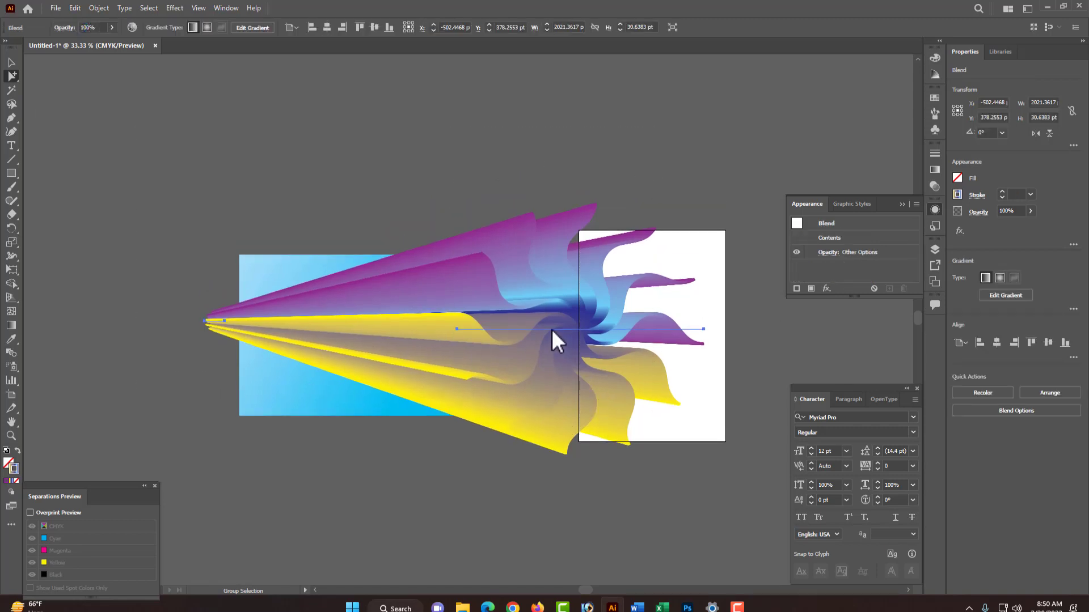
pyautogui.moveTo(551, 329); pyautogui.dragTo(550, 175)
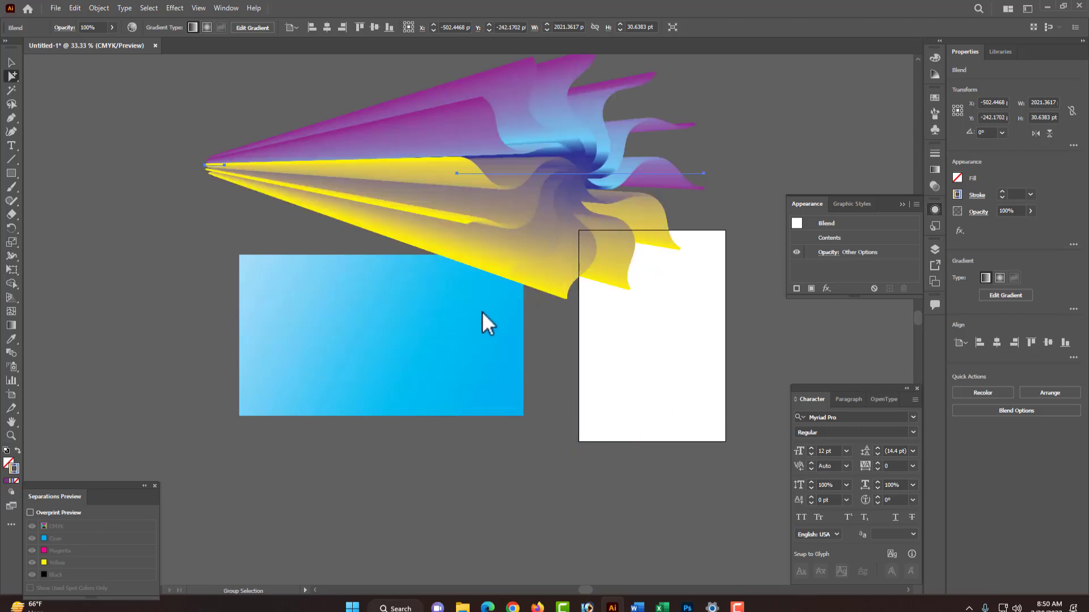
pyautogui.scroll(2, 482, 309)
pyautogui.click(164, 250)
pyautogui.scroll(-5, 420, 357)
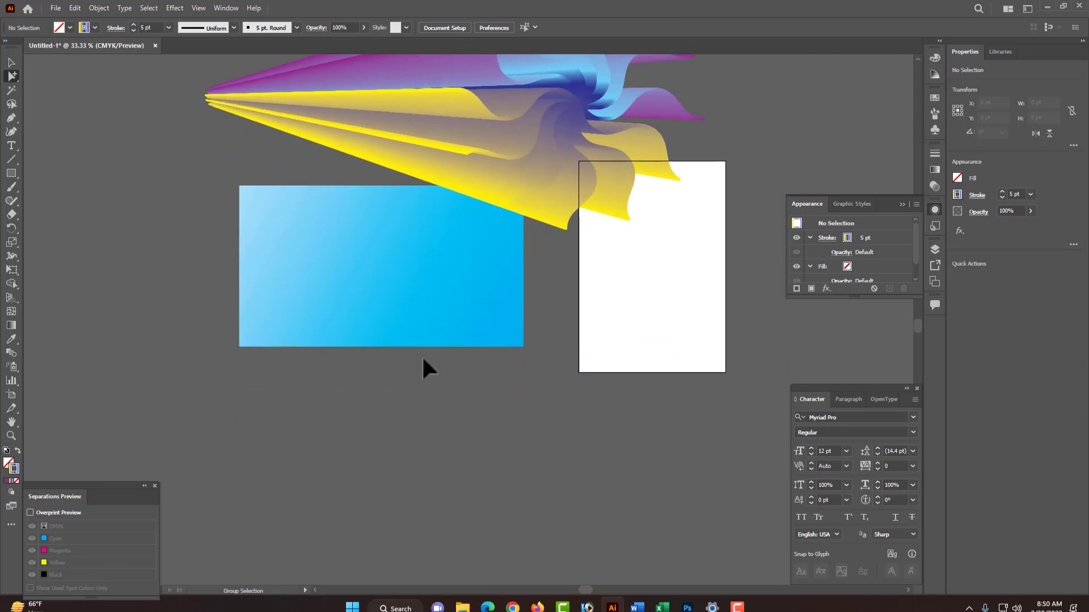
# Step: Return the drawing to Preview mode and move the looping curve down onto the blue radial-gradient background
pyautogui.click(10, 118)
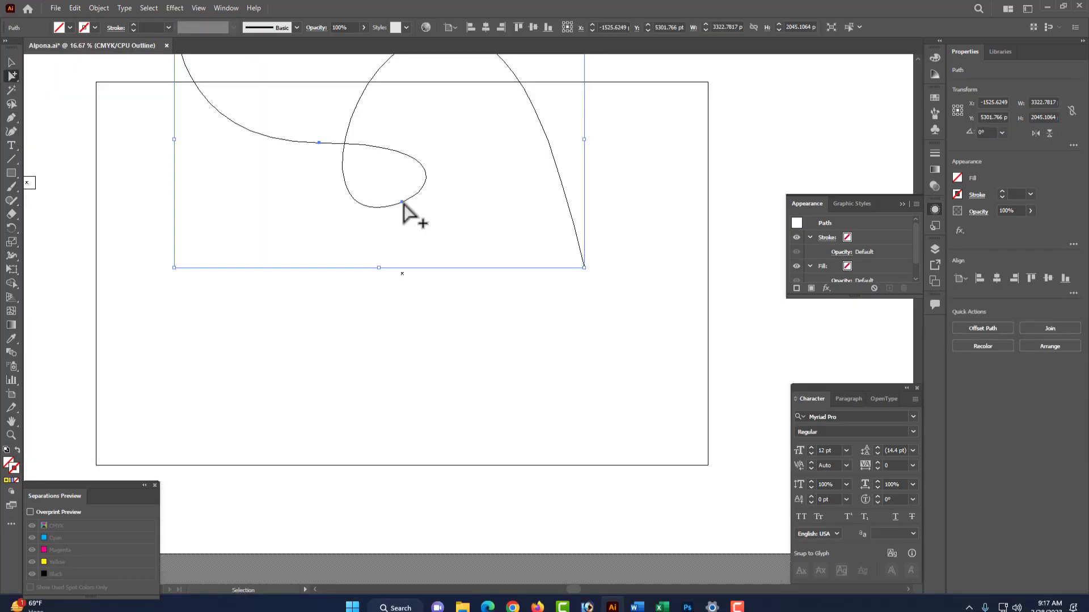
pyautogui.hotkey('ctrl', 'y')
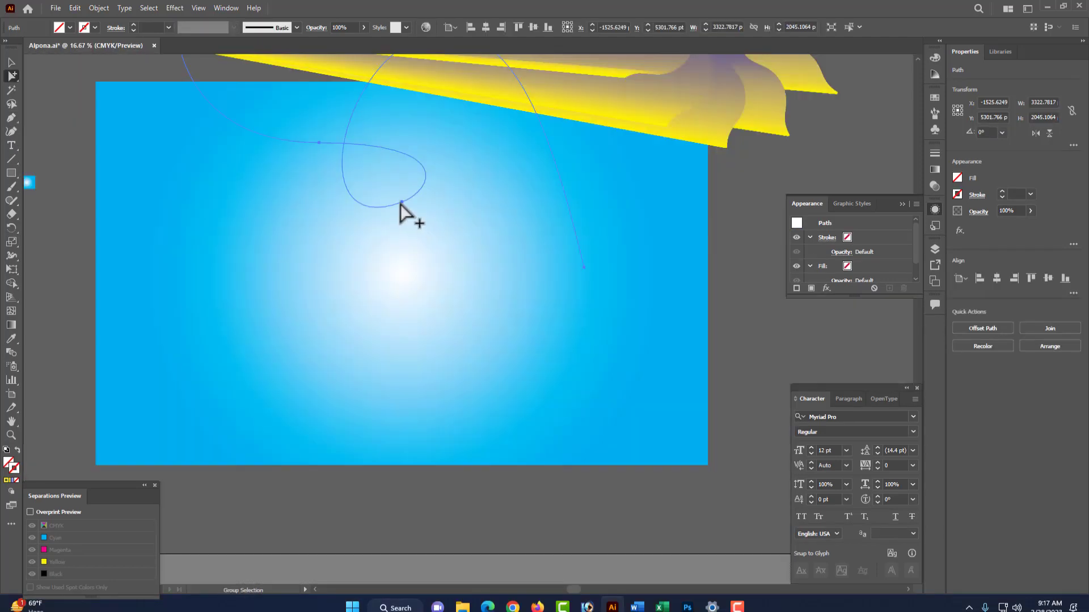
pyautogui.moveTo(401, 202); pyautogui.dragTo(409, 313)
pyautogui.moveTo(401, 202); pyautogui.dragTo(426, 362)
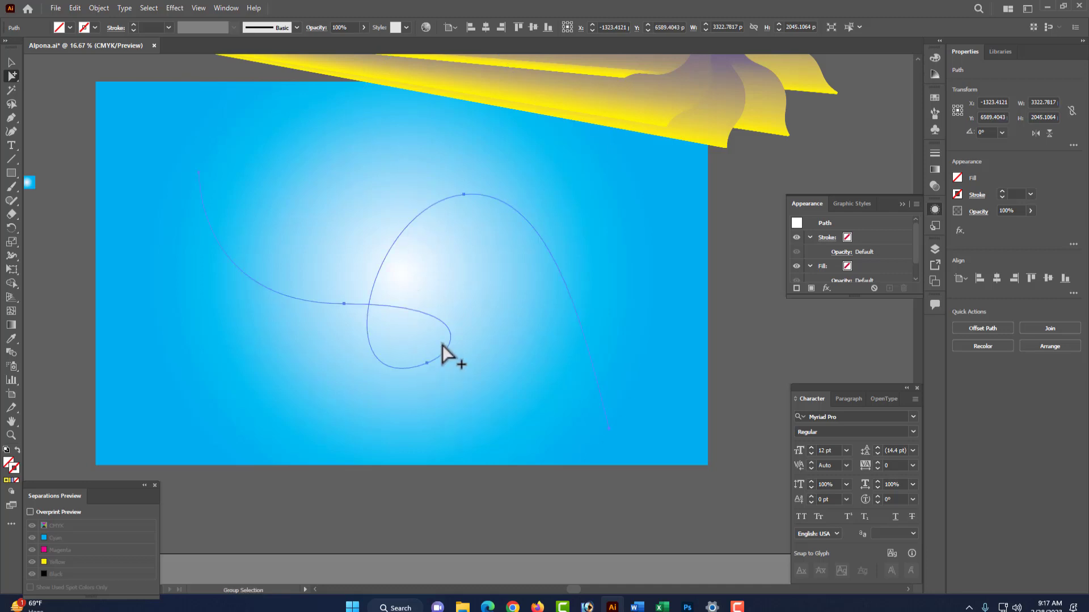
# Step: Enlarge the looping curve proportionally to about 5230 pt wide so it extends past both sides of the background
pyautogui.press('ctrl')
pyautogui.press('ctrl')
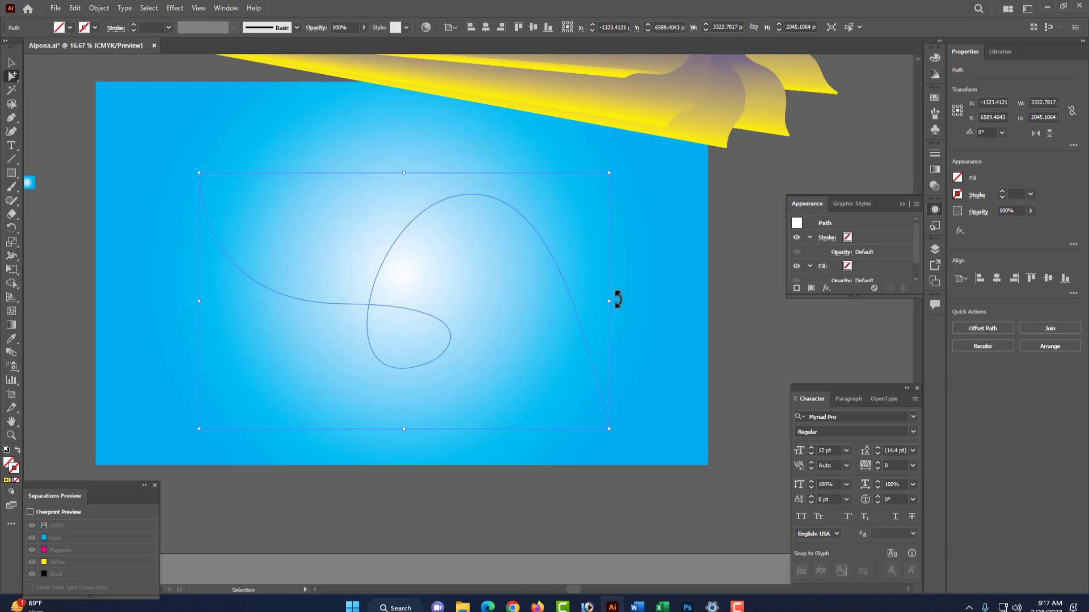
pyautogui.moveTo(613, 305); pyautogui.dragTo(721, 304)
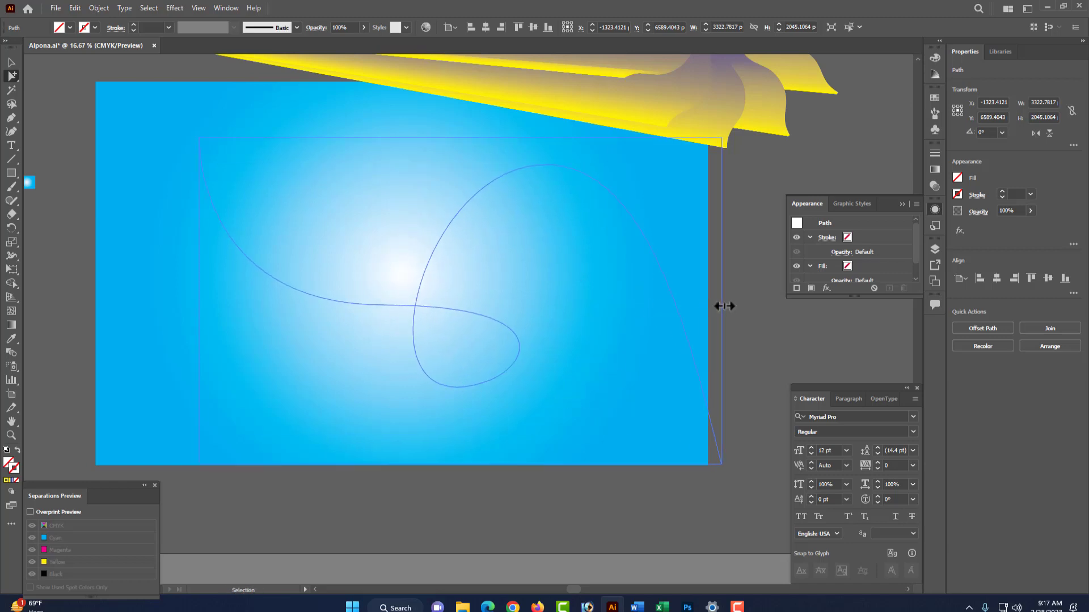
pyautogui.moveTo(199, 301); pyautogui.dragTo(76, 301)
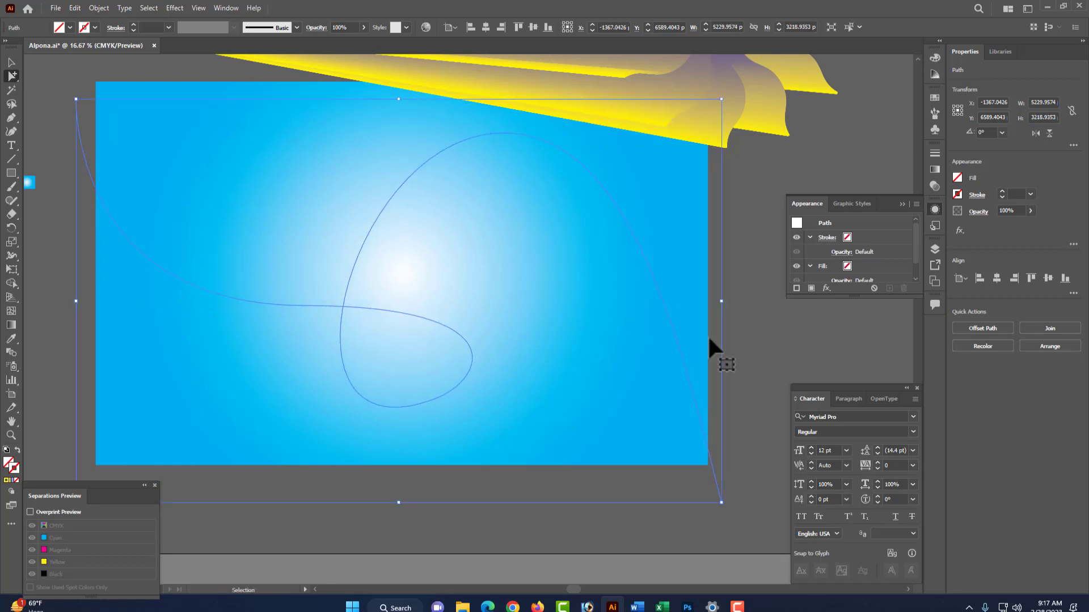
pyautogui.click(739, 337)
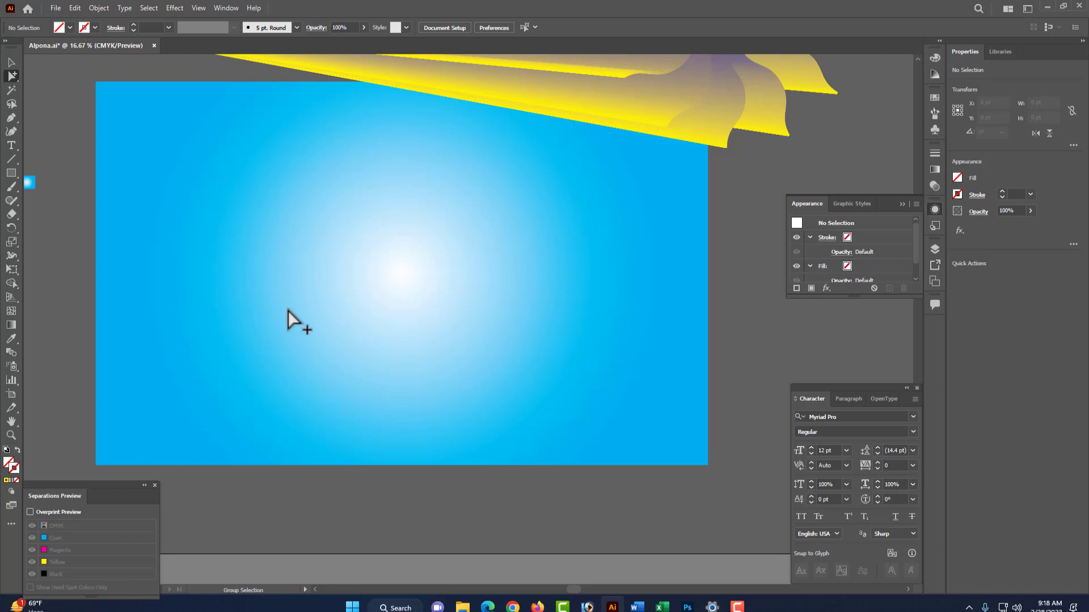
# Step: Give the looping curve a white stroke
pyautogui.moveTo(375, 366); pyautogui.dragTo(376, 370)
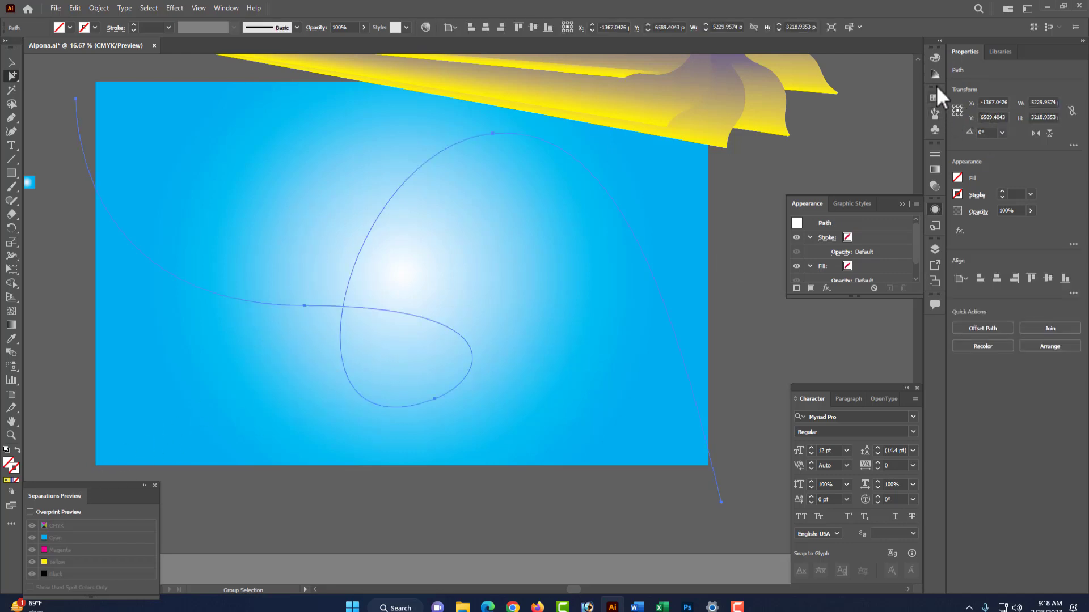
pyautogui.click(934, 59)
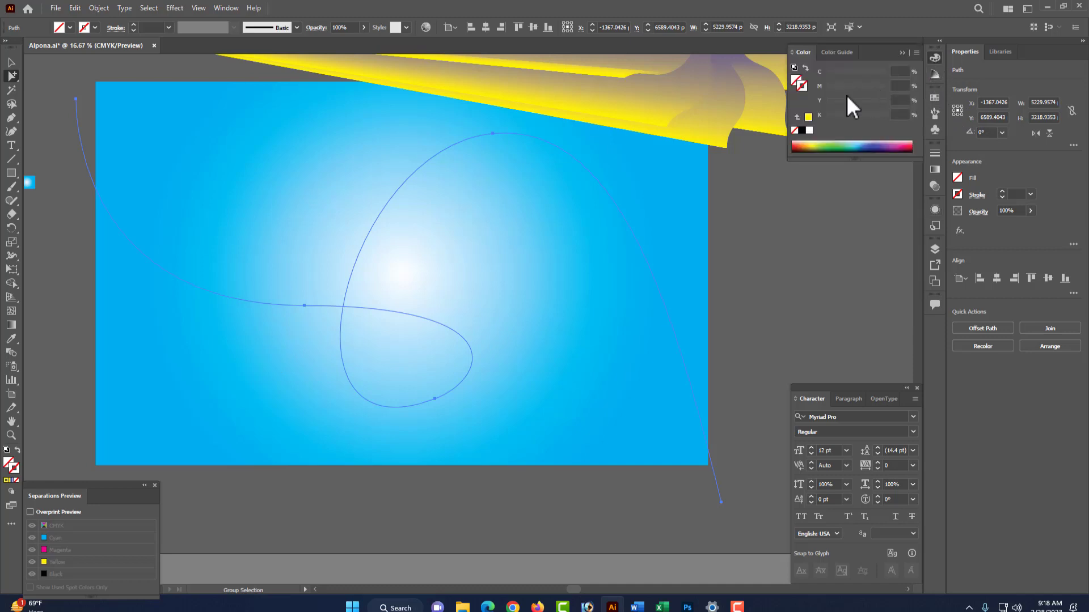
pyautogui.click(809, 131)
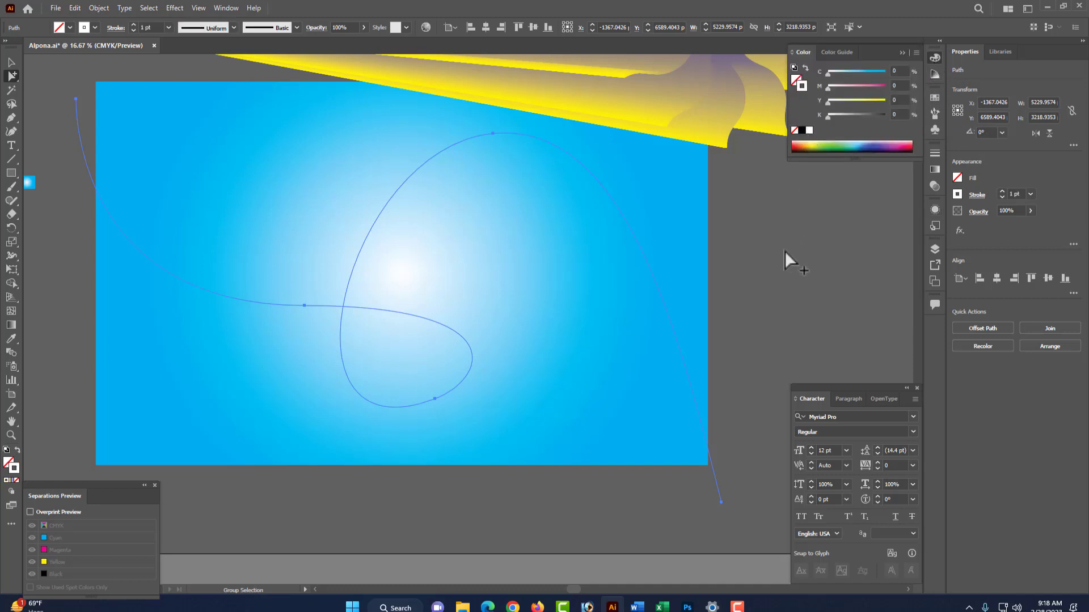
pyautogui.click(737, 248)
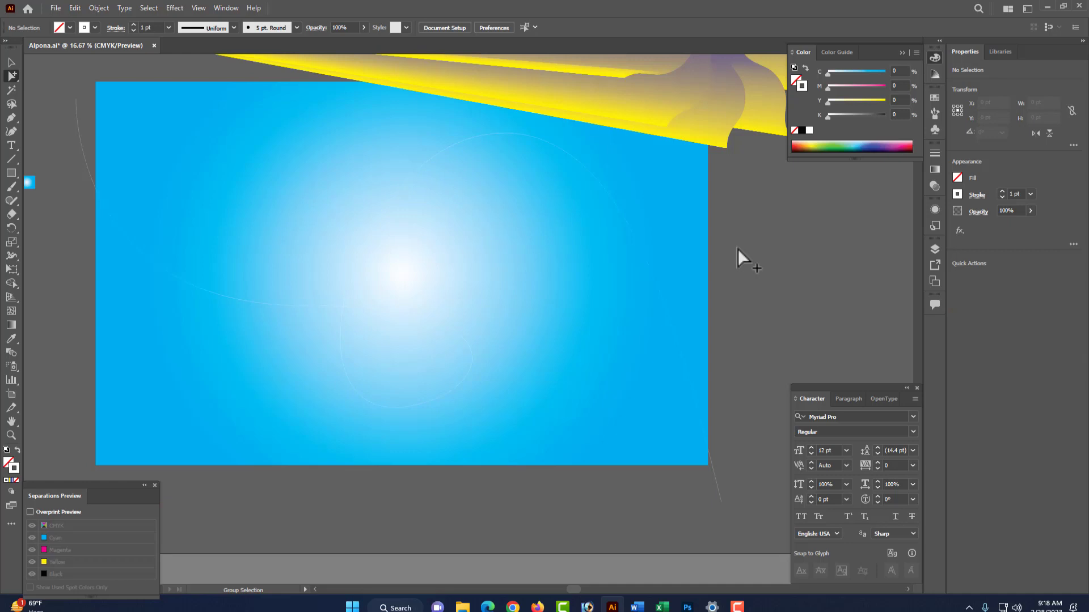
# Step: Start a Pen path from the background's left edge to its middle, adjusting the first handle to follow the white curve
pyautogui.click(11, 118)
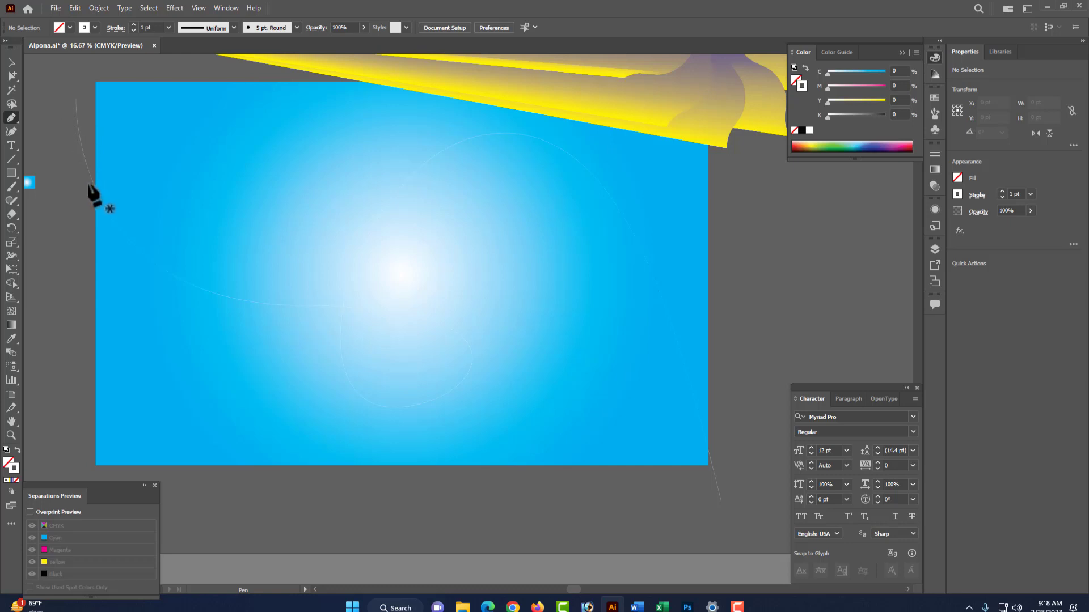
pyautogui.moveTo(87, 183); pyautogui.dragTo(137, 252)
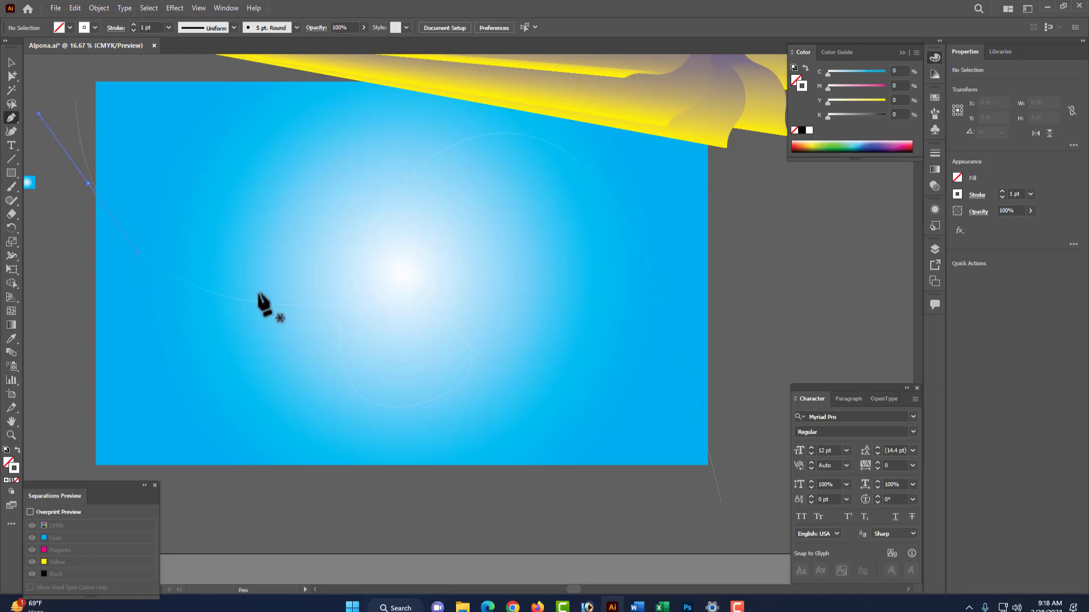
pyautogui.moveTo(428, 319); pyautogui.dragTo(569, 322)
pyautogui.press('ctrl')
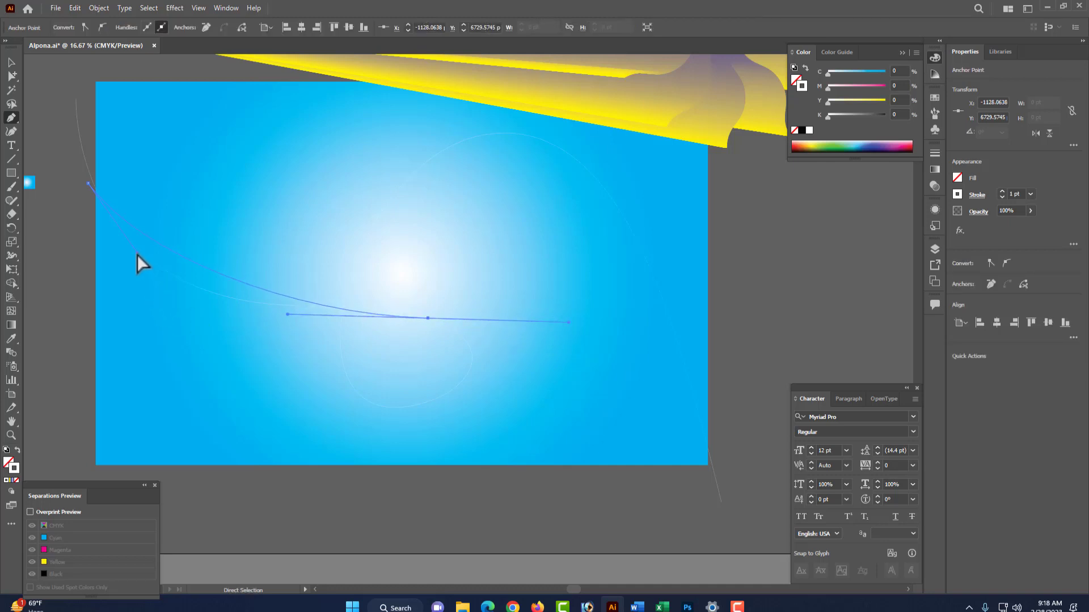
pyautogui.moveTo(137, 254); pyautogui.dragTo(156, 313)
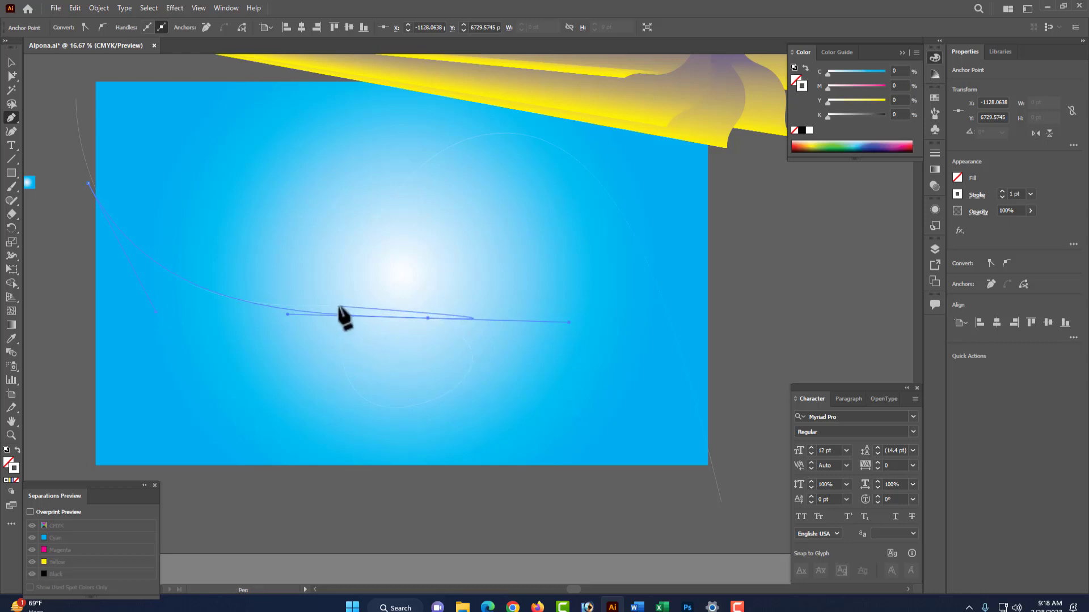
# Step: Continue the Pen path around the loop and end it beyond the background's lower-right corner, shaping the handles along the white curve
pyautogui.moveTo(340, 306); pyautogui.dragTo(308, 173)
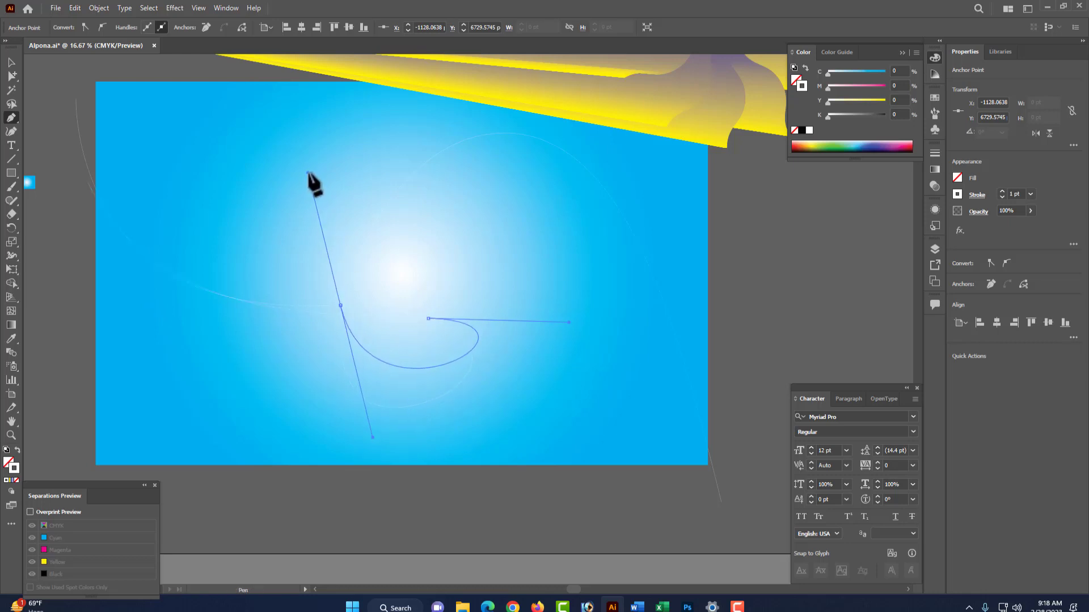
pyautogui.moveTo(375, 438); pyautogui.dragTo(342, 531)
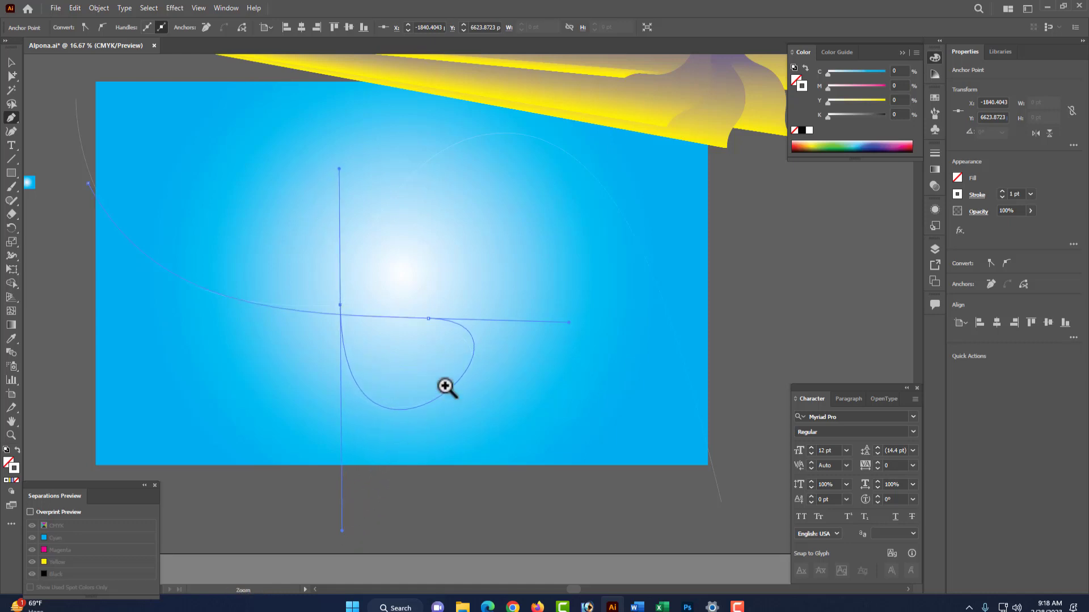
pyautogui.moveTo(381, 381); pyautogui.dragTo(379, 381)
pyautogui.moveTo(710, 480); pyautogui.dragTo(729, 548)
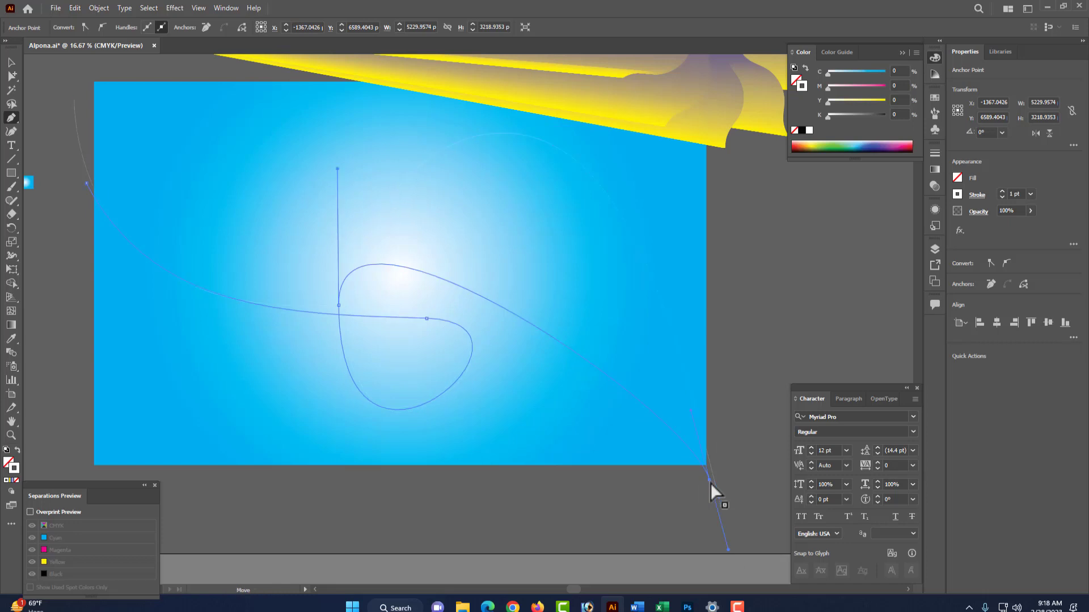
pyautogui.moveTo(692, 412); pyautogui.dragTo(600, 86)
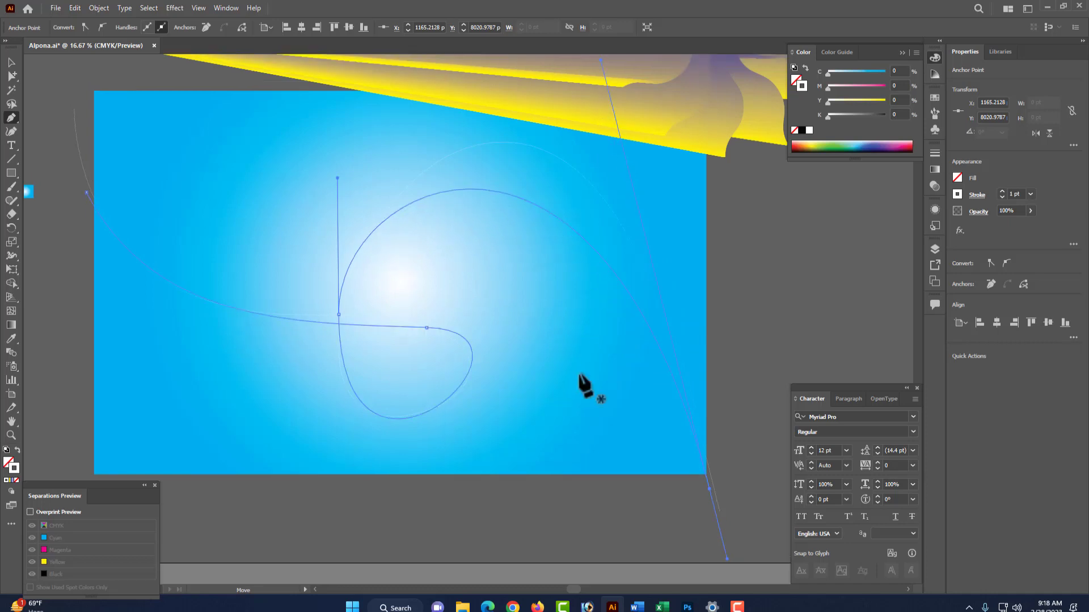
pyautogui.scroll(4, 581, 380)
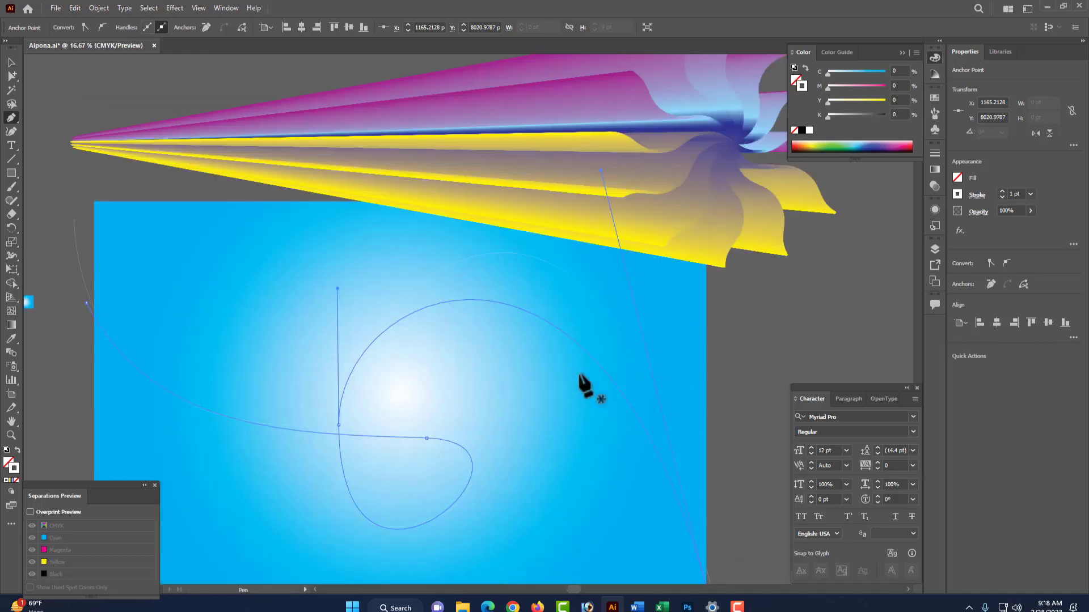
# Step: Refine the Pen path by adjusting its end handle, shifting the middle anchor up and left, and tilting that anchor's right handle downward
pyautogui.scroll(2, 581, 380)
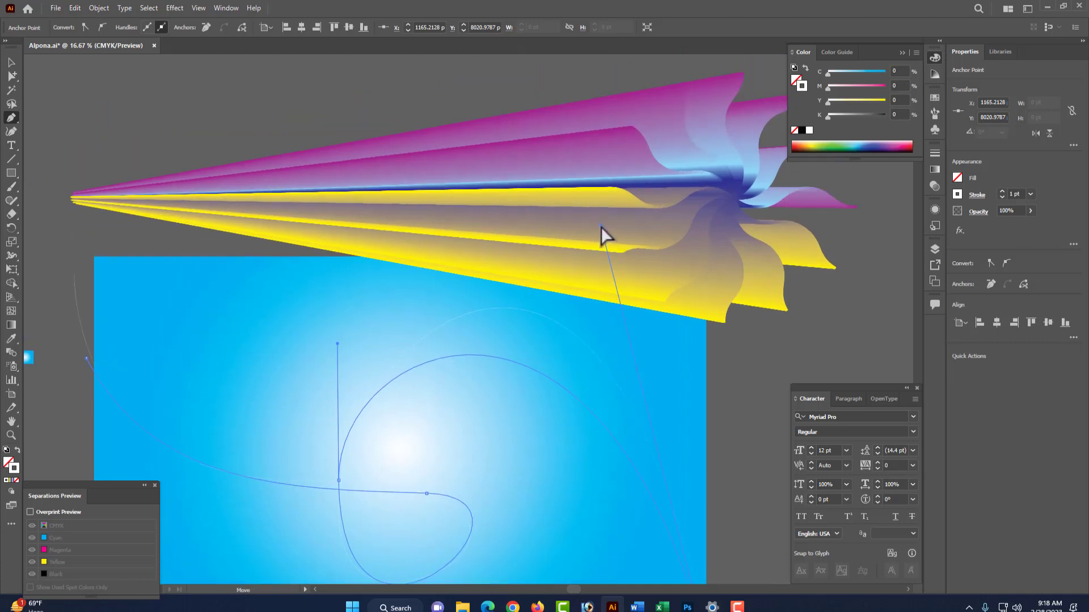
pyautogui.moveTo(601, 227); pyautogui.dragTo(597, 219)
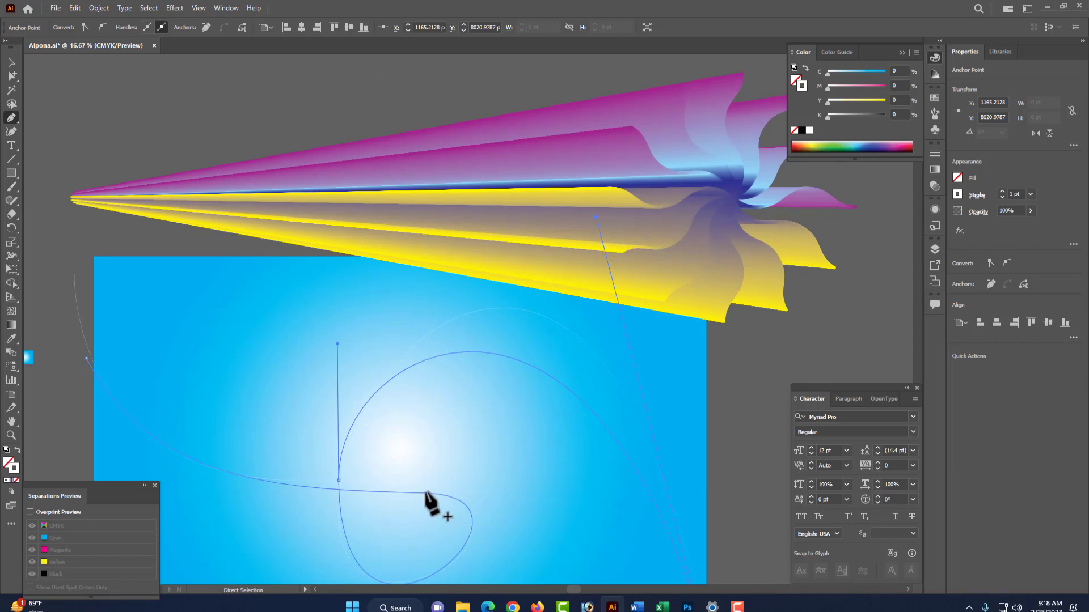
pyautogui.click(426, 494)
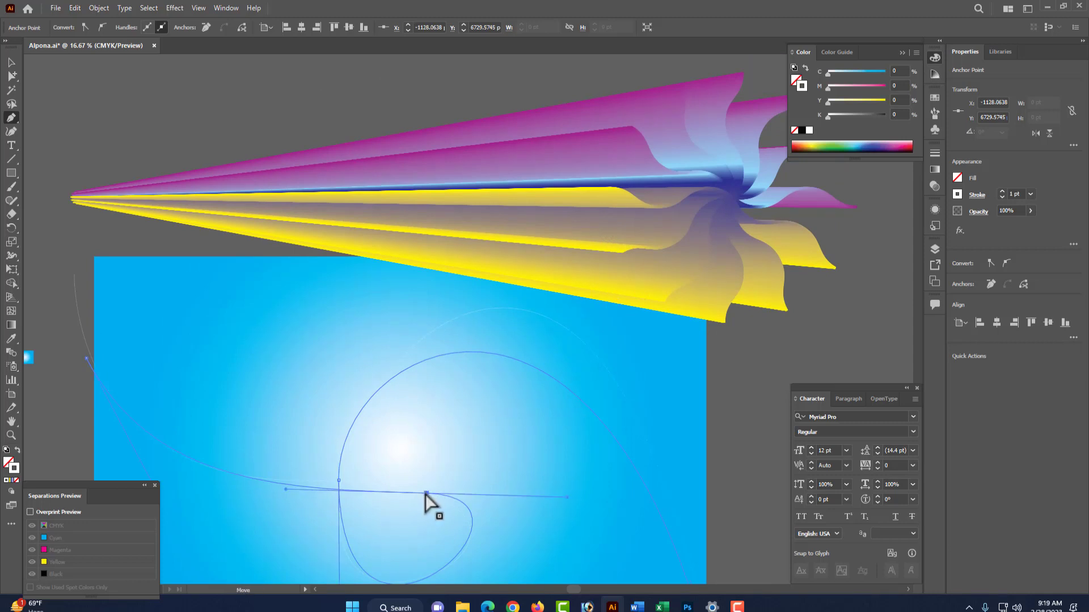
pyautogui.moveTo(426, 495); pyautogui.dragTo(413, 482)
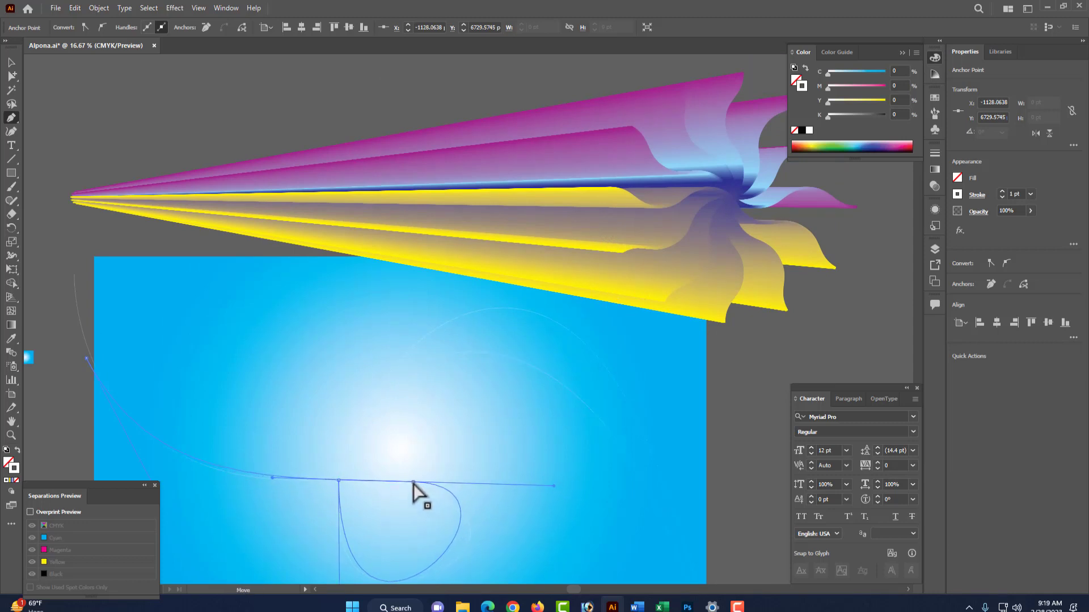
pyautogui.scroll(-2, 514, 490)
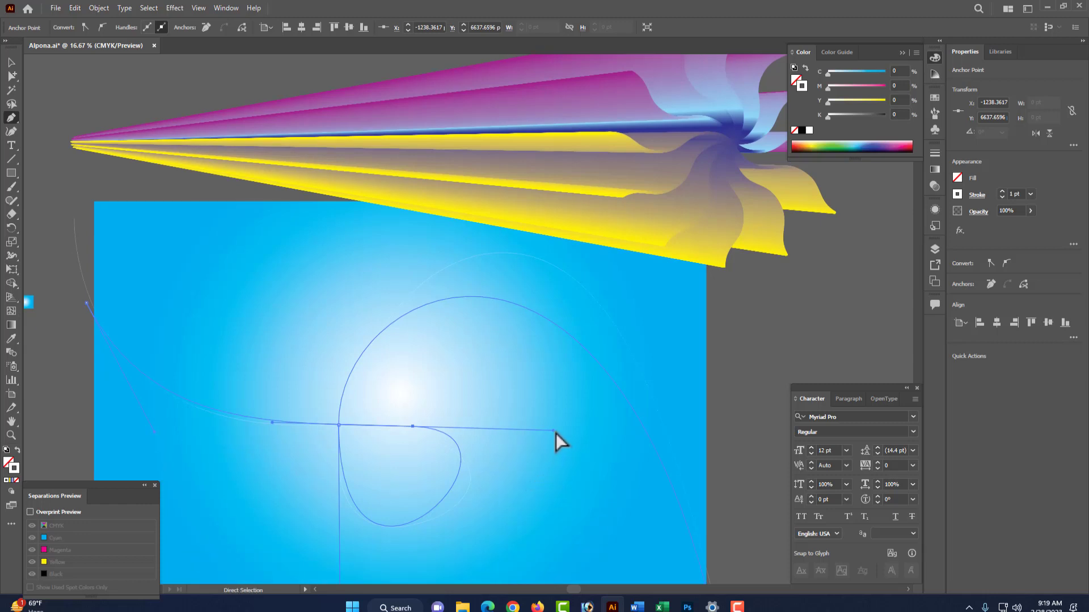
pyautogui.moveTo(554, 431); pyautogui.dragTo(567, 442)
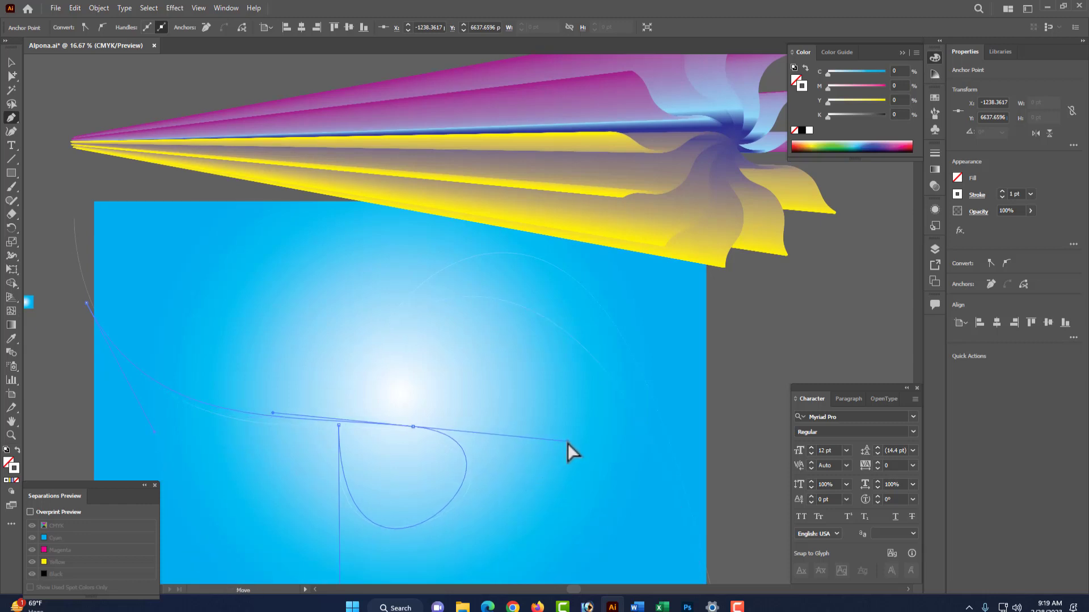
# Step: Adjust the lower handle of the loop's left anchor and apply the yellow-blue-magenta gradient to the path's stroke
pyautogui.scroll(-5, 391, 491)
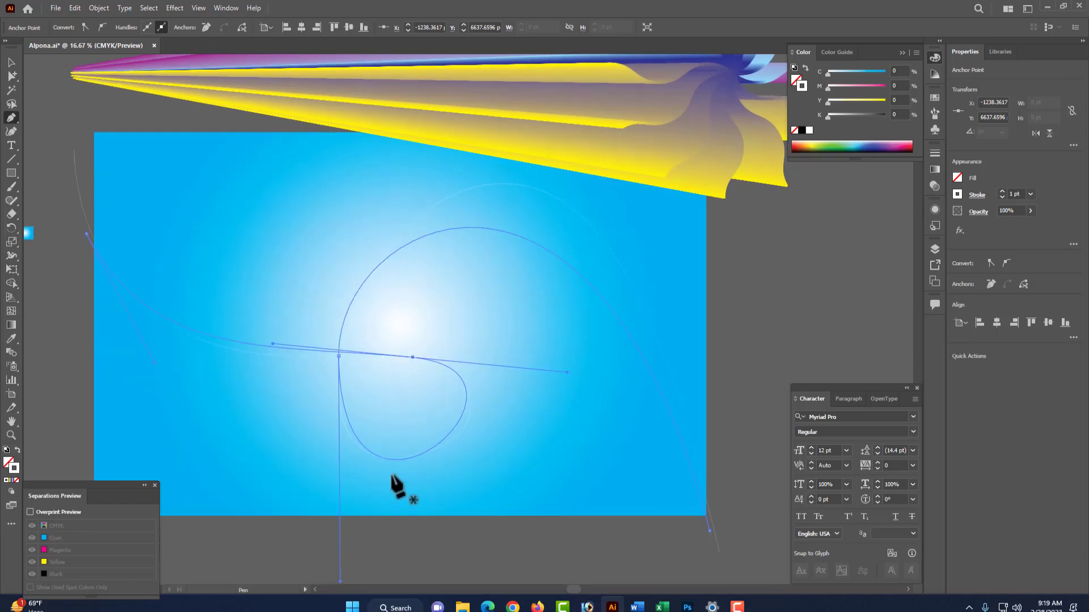
pyautogui.scroll(-1, 385, 477)
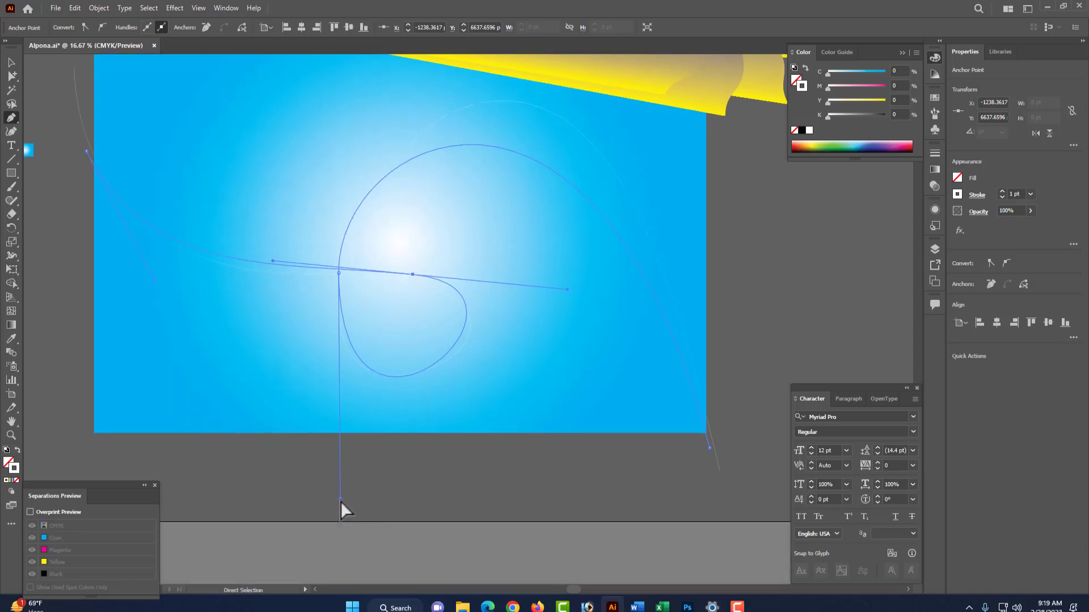
pyautogui.moveTo(340, 499); pyautogui.dragTo(352, 498)
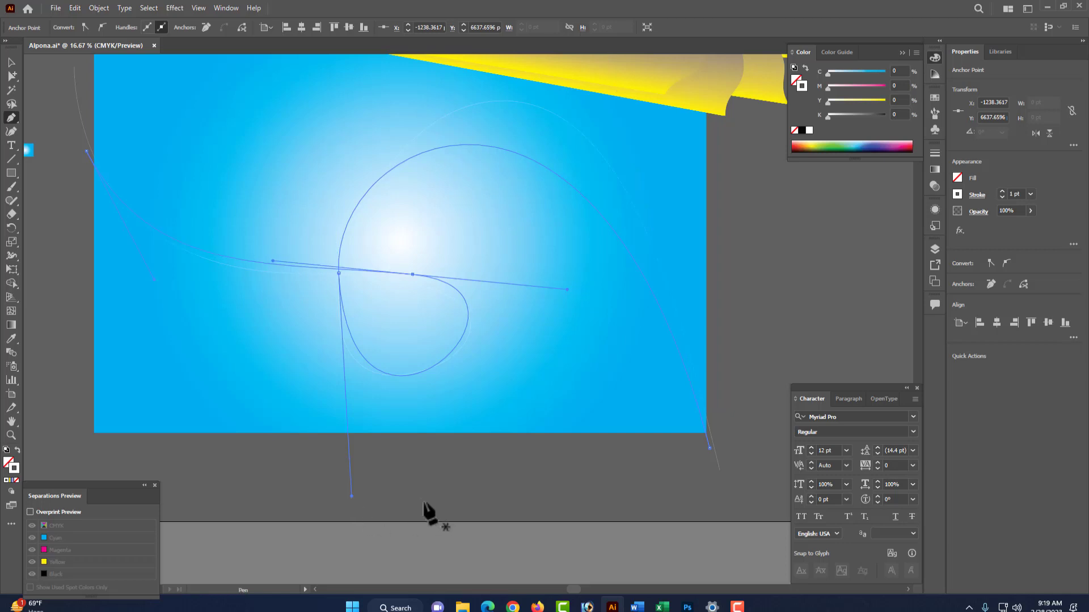
pyautogui.scroll(8, 412, 500)
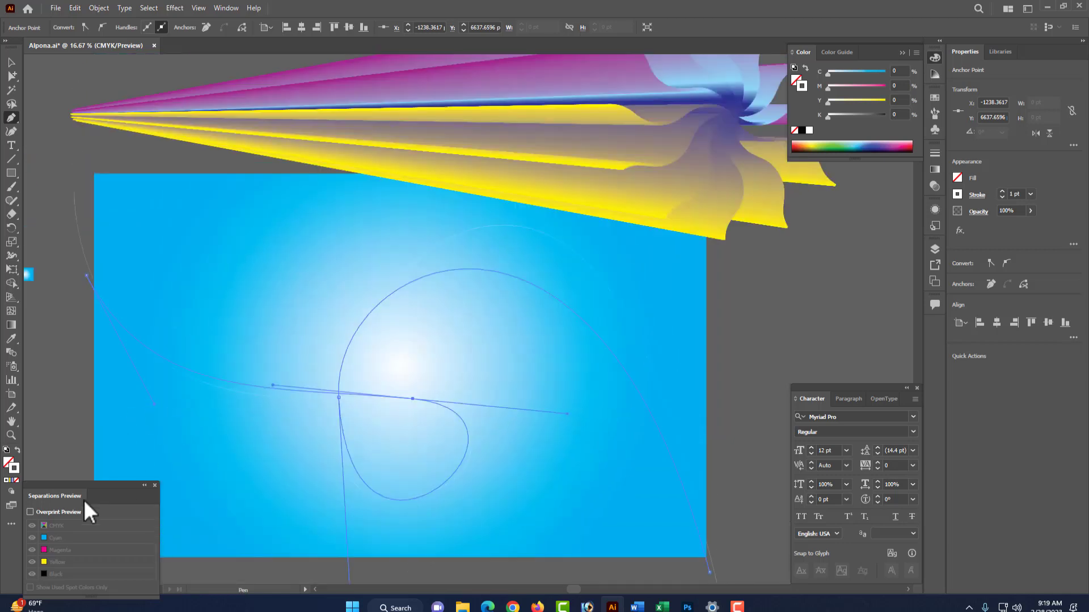
pyautogui.click(12, 480)
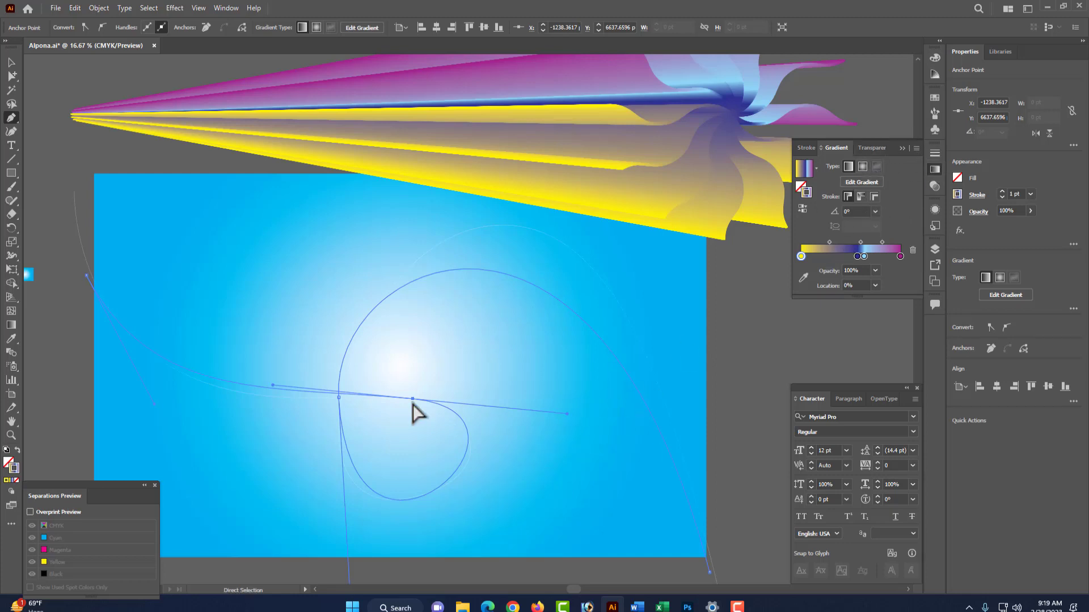
# Step: Delete the original white looping curve that served as a guide for the Pen path
pyautogui.keyDown('ctrl'); pyautogui.click(76, 206); pyautogui.keyUp('ctrl')
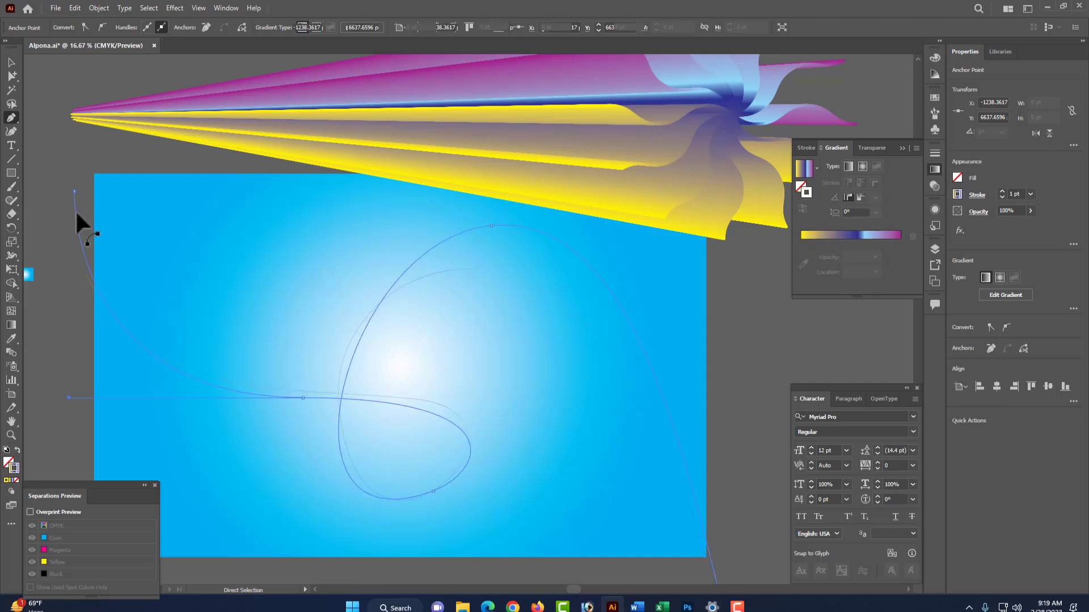
pyautogui.press('Delete')
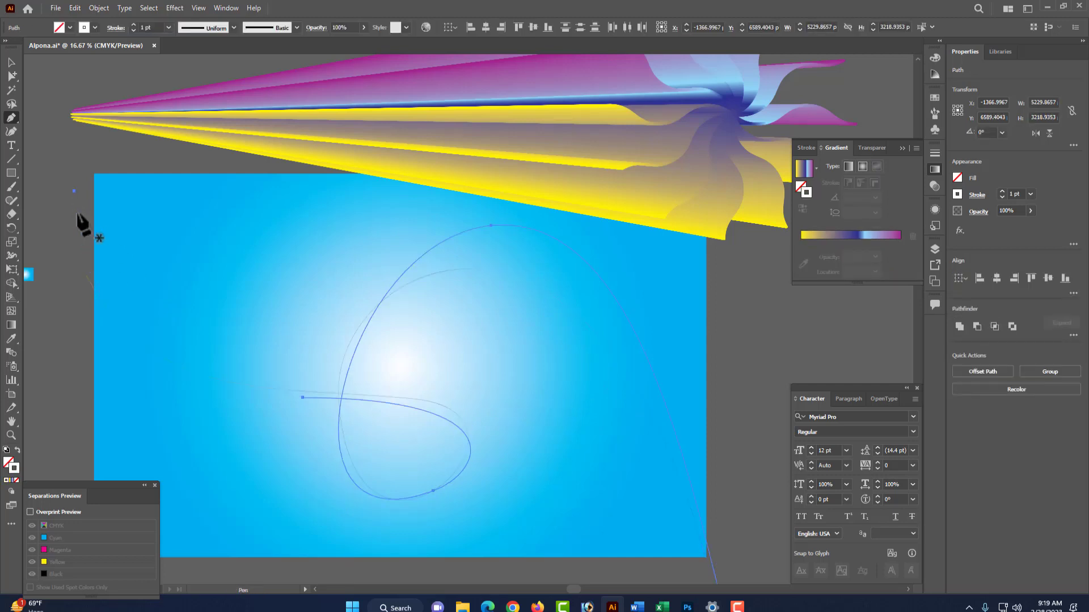
pyautogui.keyDown('ctrl'); pyautogui.click(77, 214); pyautogui.keyUp('ctrl')
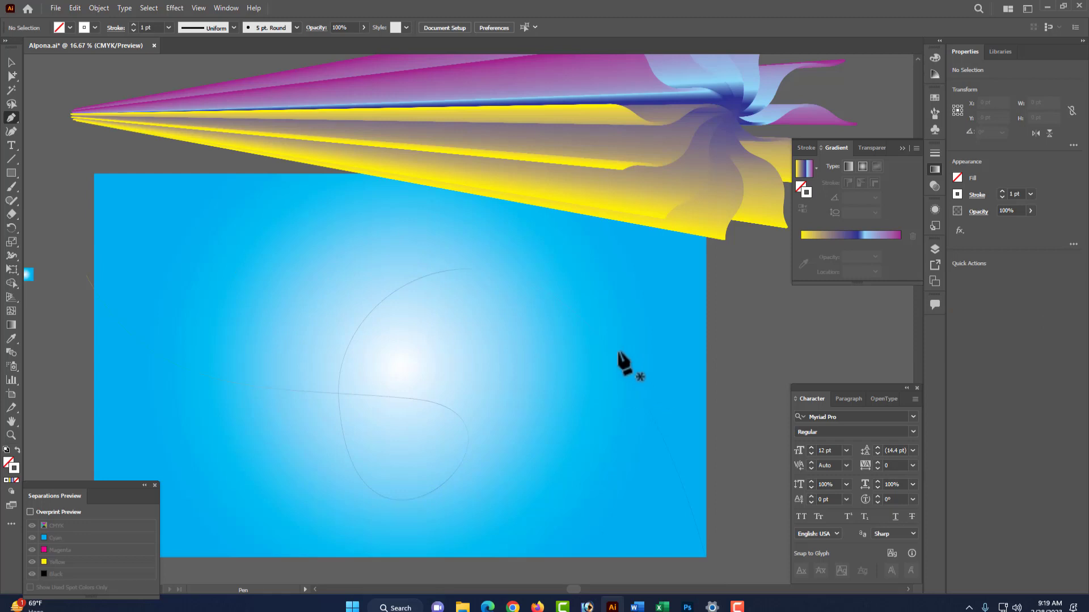
# Step: Set the gradient looping path's stroke weight to 16 pt
pyautogui.keyDown('ctrl'); pyautogui.click(609, 358); pyautogui.keyUp('ctrl')
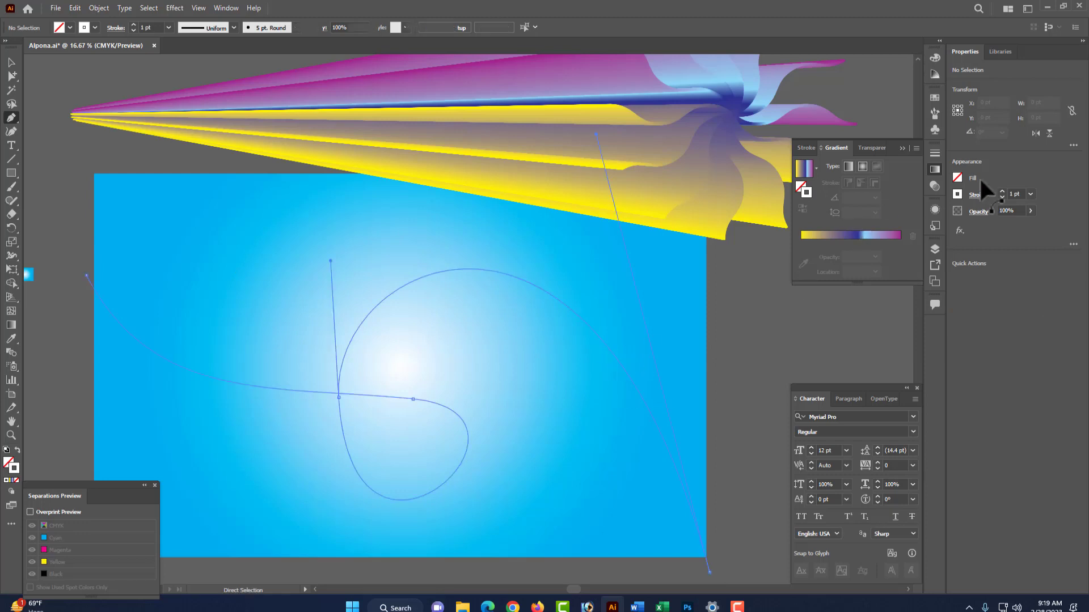
pyautogui.click(1031, 195)
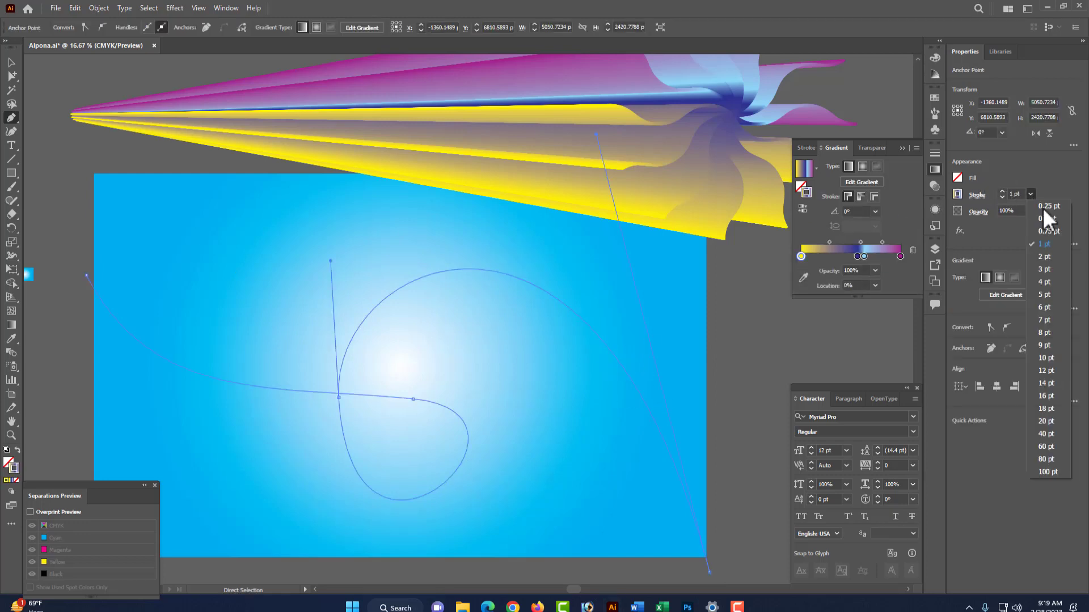
pyautogui.click(1046, 397)
pyautogui.keyDown('ctrl'); pyautogui.click(541, 428); pyautogui.keyUp('ctrl')
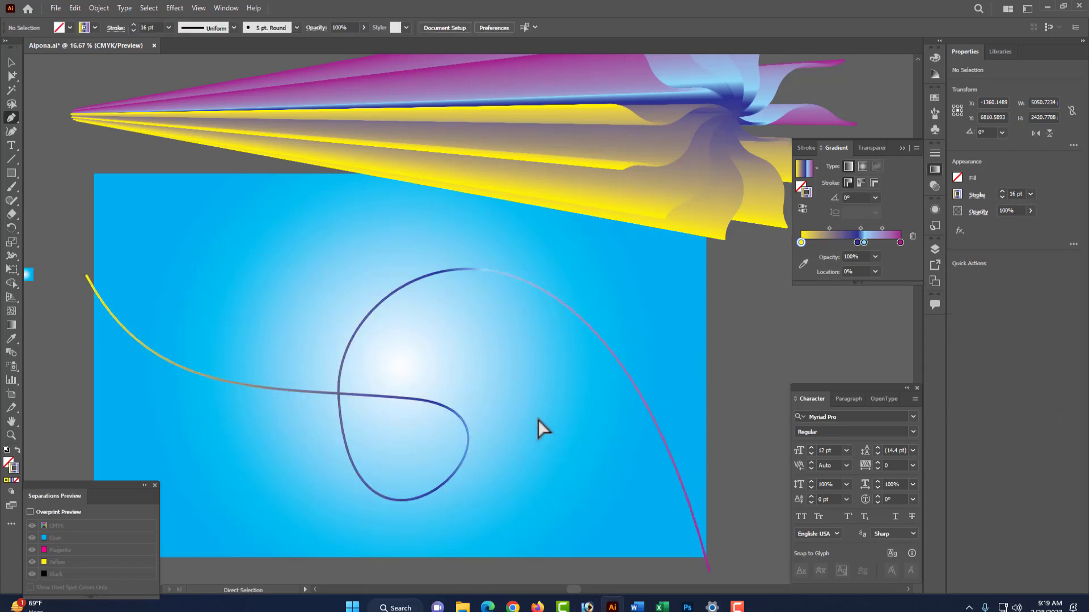
pyautogui.keyDown('ctrl'); pyautogui.keyDown('alt'); pyautogui.click(483, 384); pyautogui.keyUp('alt'); pyautogui.keyUp('ctrl')
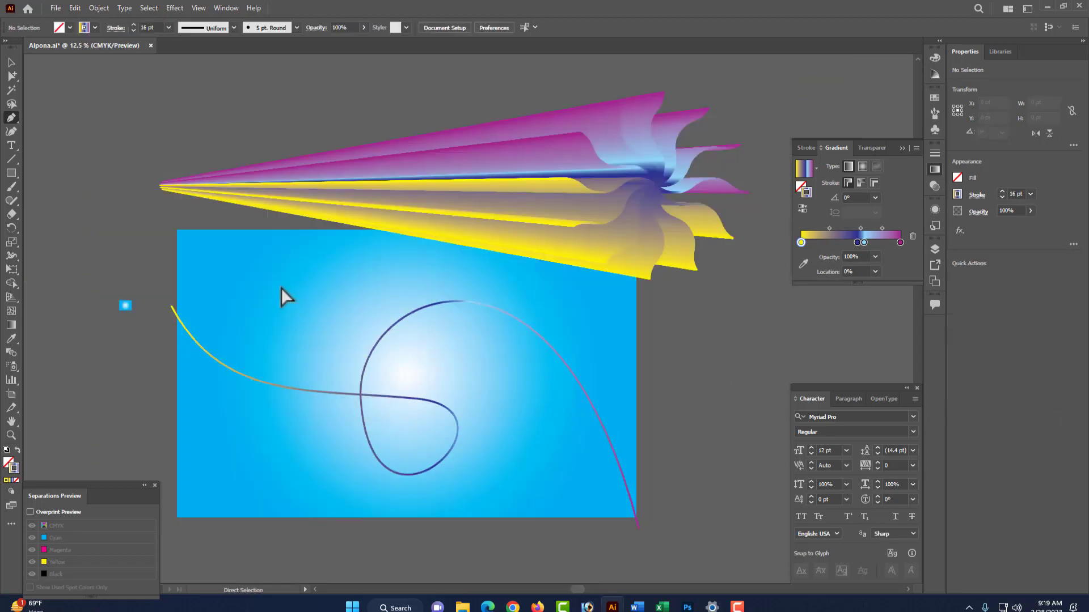
pyautogui.click(11, 76)
pyautogui.moveTo(252, 111); pyautogui.dragTo(483, 440)
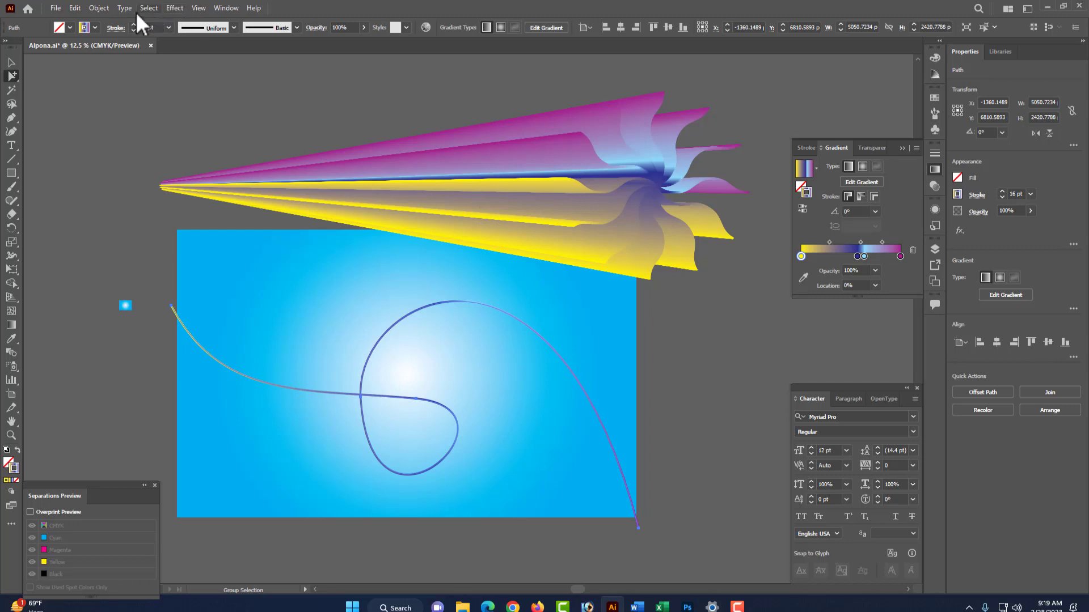
pyautogui.click(94, 8)
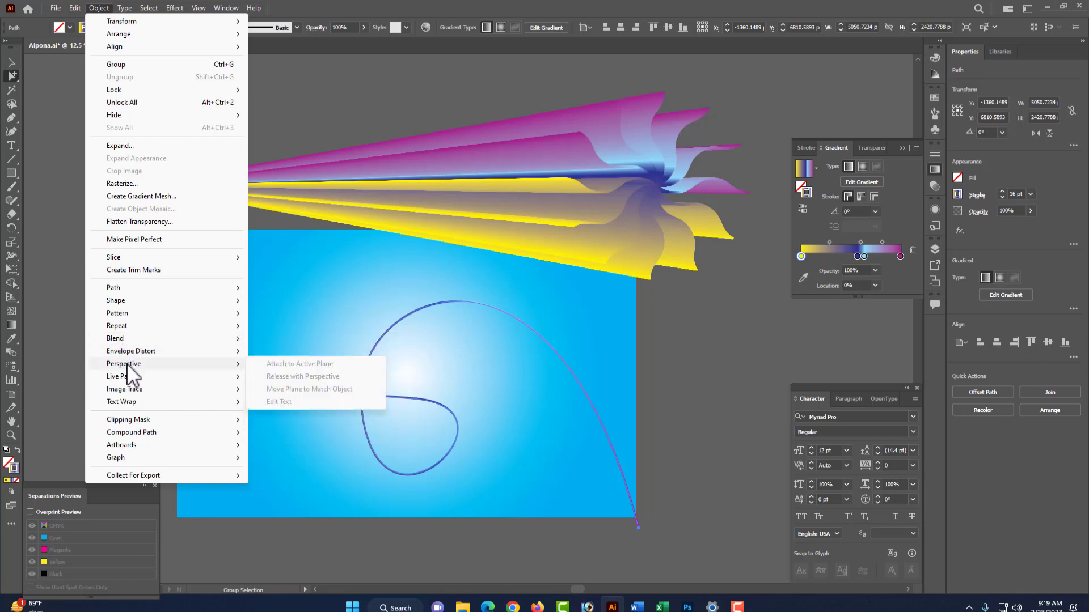
pyautogui.moveTo(124, 341)
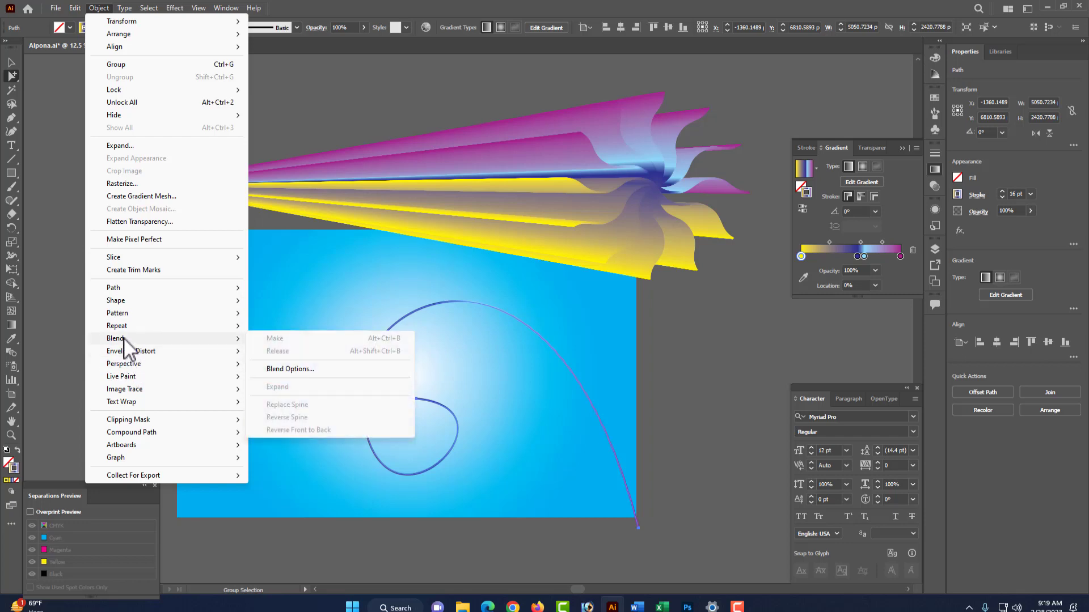
pyautogui.click(722, 308)
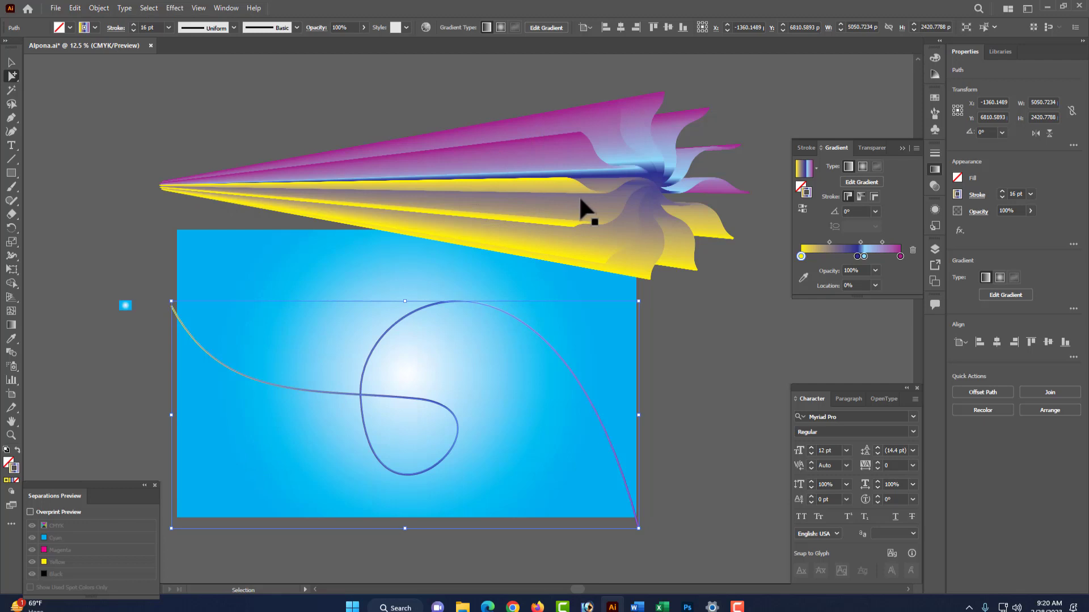
# Step: Unlock all locked objects in the document and clear the selection
pyautogui.hotkey('ctrl', 'alt', '2')
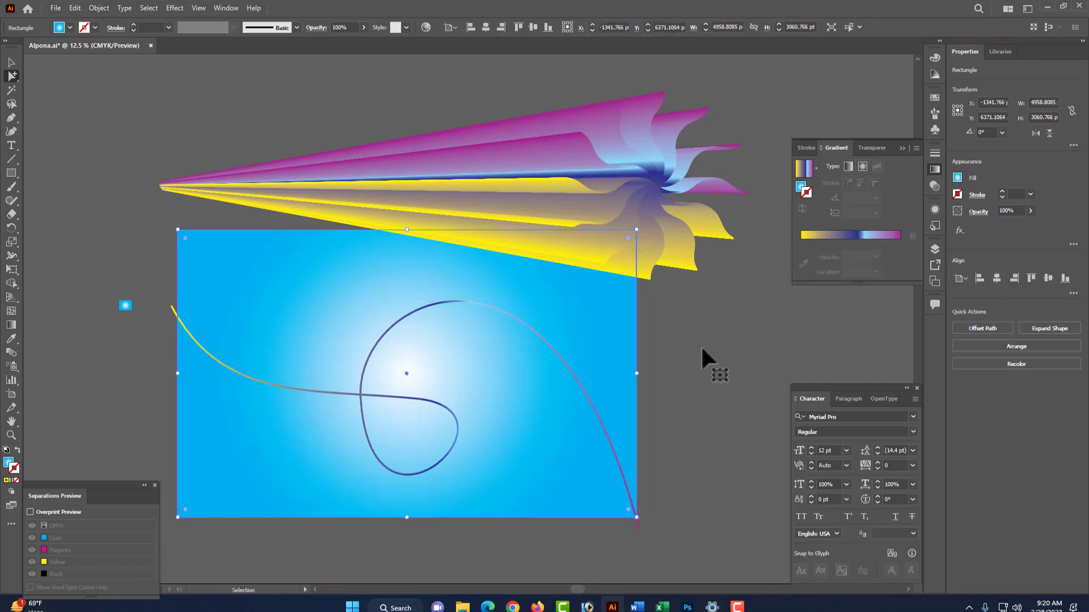
pyautogui.click(702, 349)
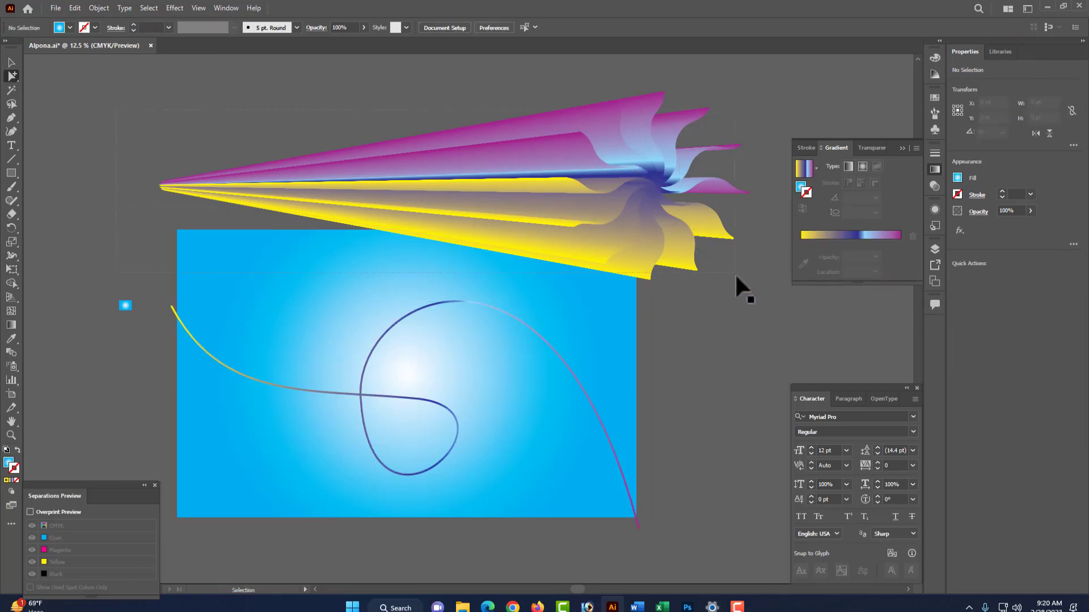
# Step: Select the burst blend together with the looping path, leaving out the background, and replace the blend's spine with that path
pyautogui.hotkey('ctrl', 'a')
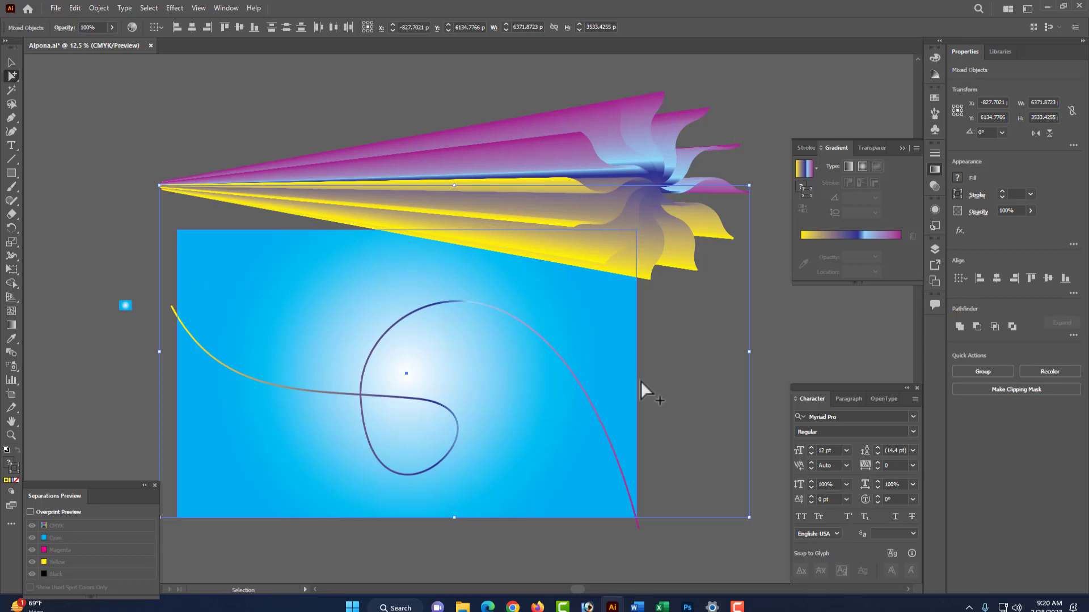
pyautogui.moveTo(676, 398); pyautogui.dragTo(574, 493)
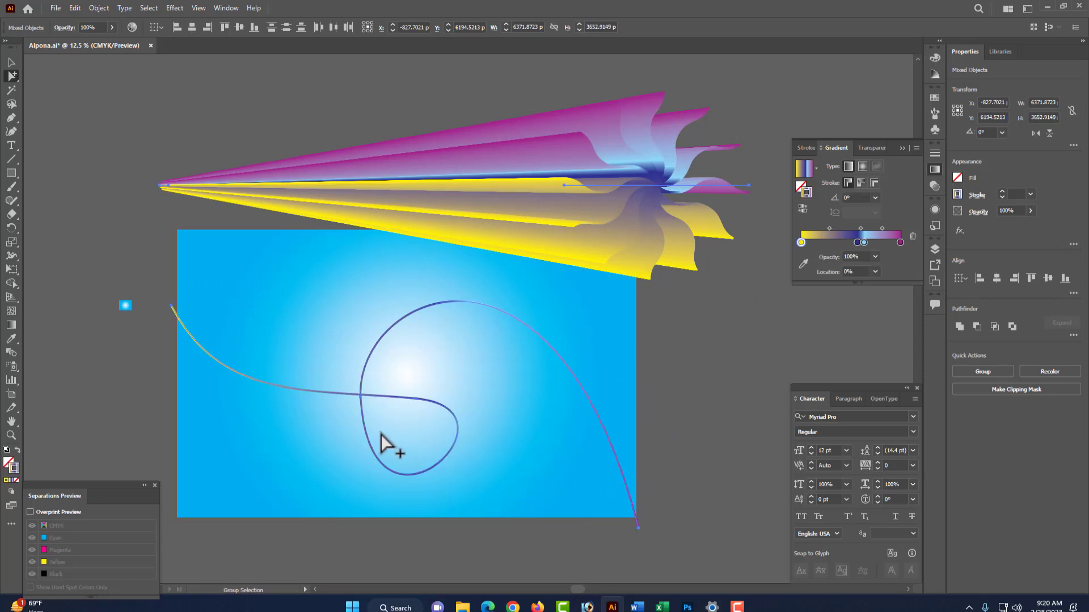
pyautogui.click(95, 7)
pyautogui.moveTo(127, 322)
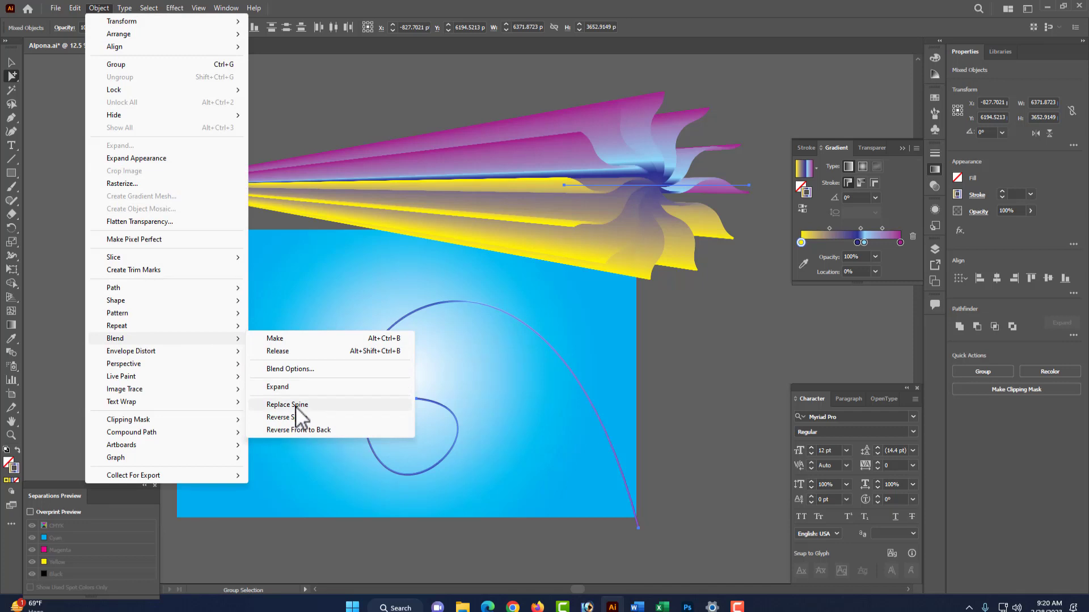
pyautogui.click(296, 405)
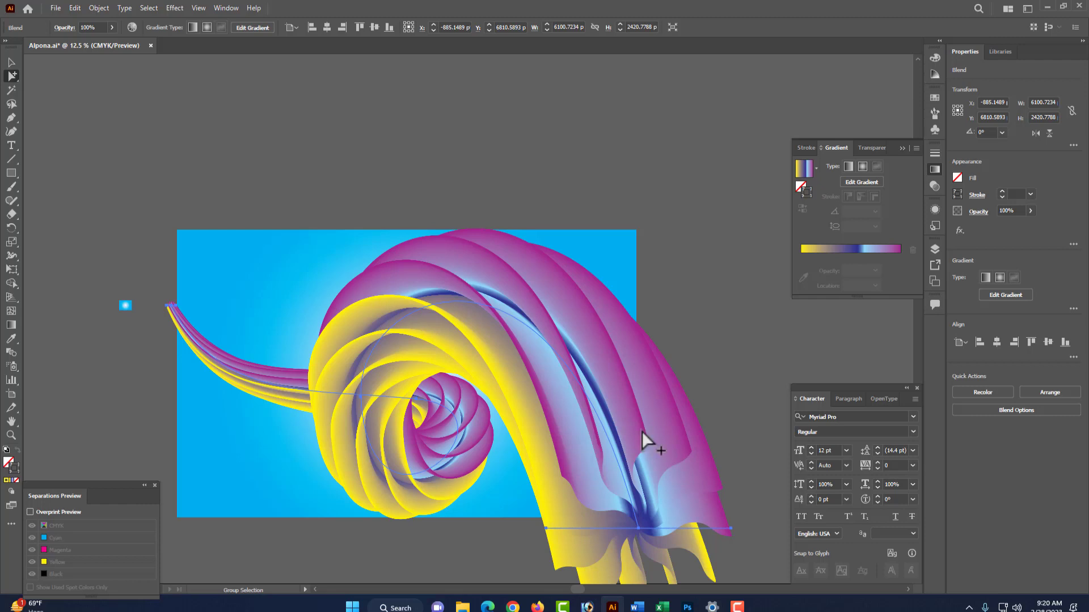
pyautogui.keyDown('ctrl'); pyautogui.click(692, 254); pyautogui.keyUp('ctrl')
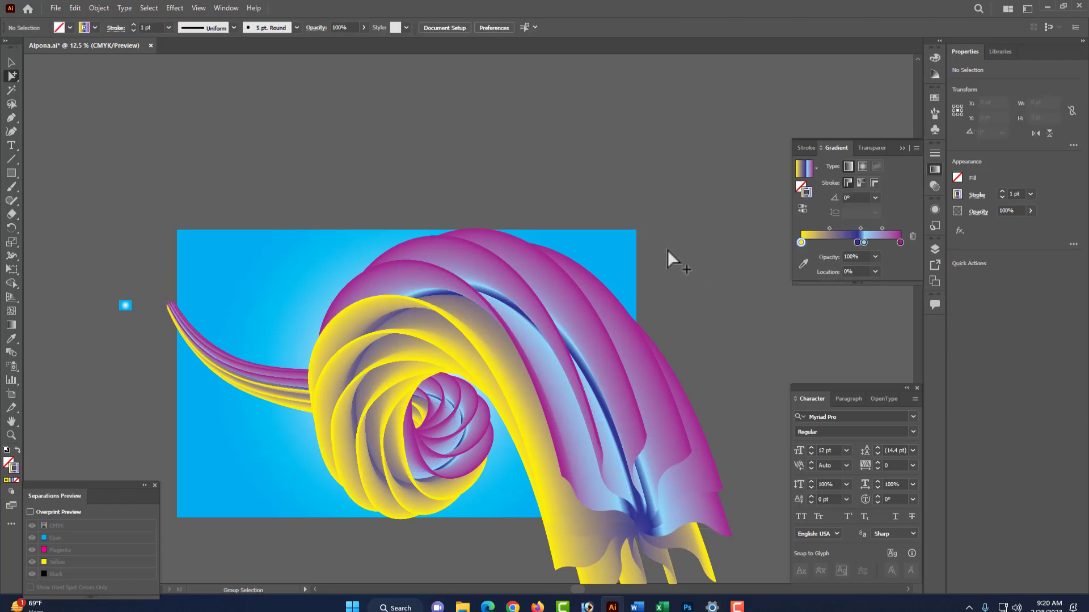
# Step: Extend the blue gradient background upward to a height of about 3192 pt
pyautogui.scroll(-3, 666, 249)
pyautogui.scroll(1, 664, 248)
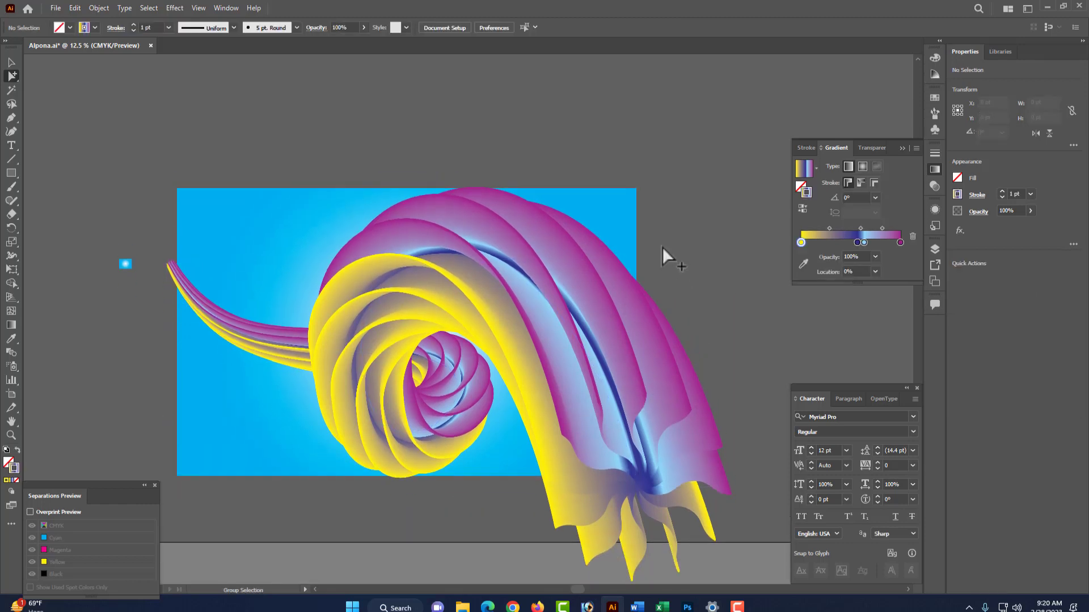
pyautogui.scroll(1, 663, 247)
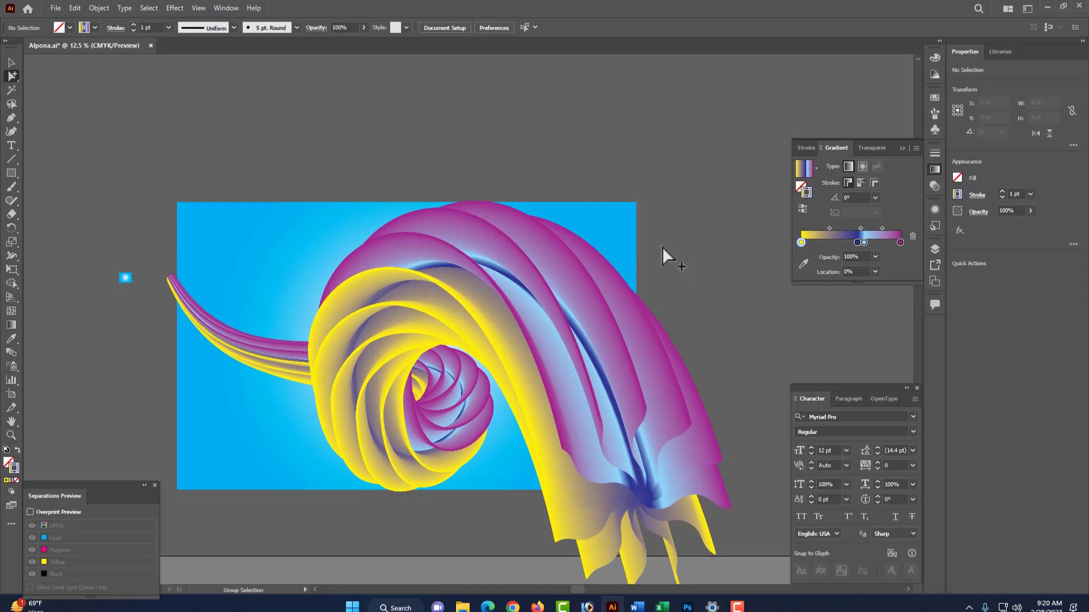
pyautogui.click(626, 226)
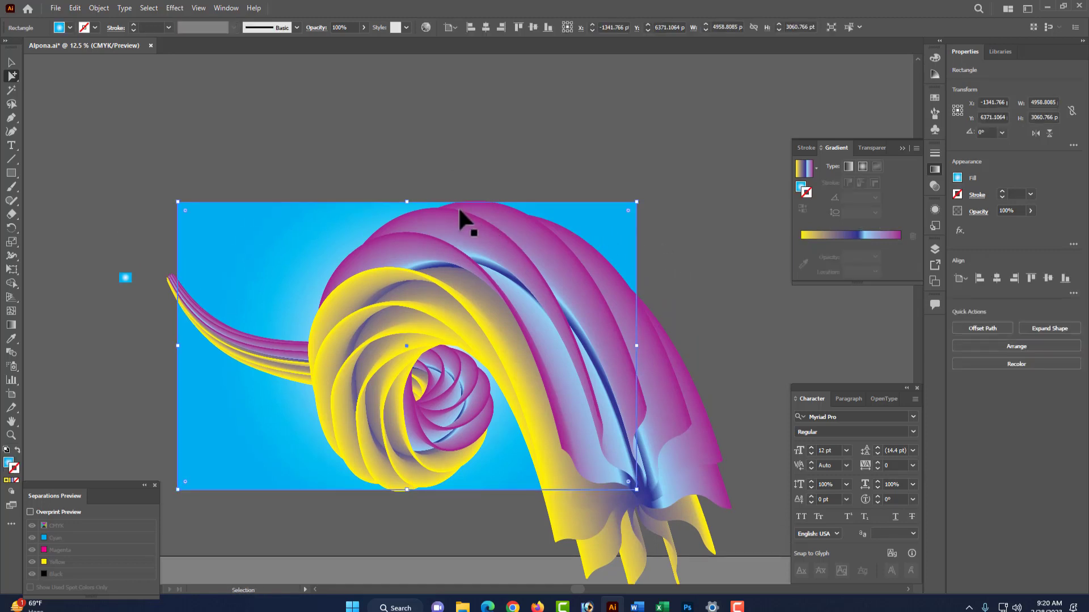
pyautogui.moveTo(412, 202); pyautogui.dragTo(408, 190)
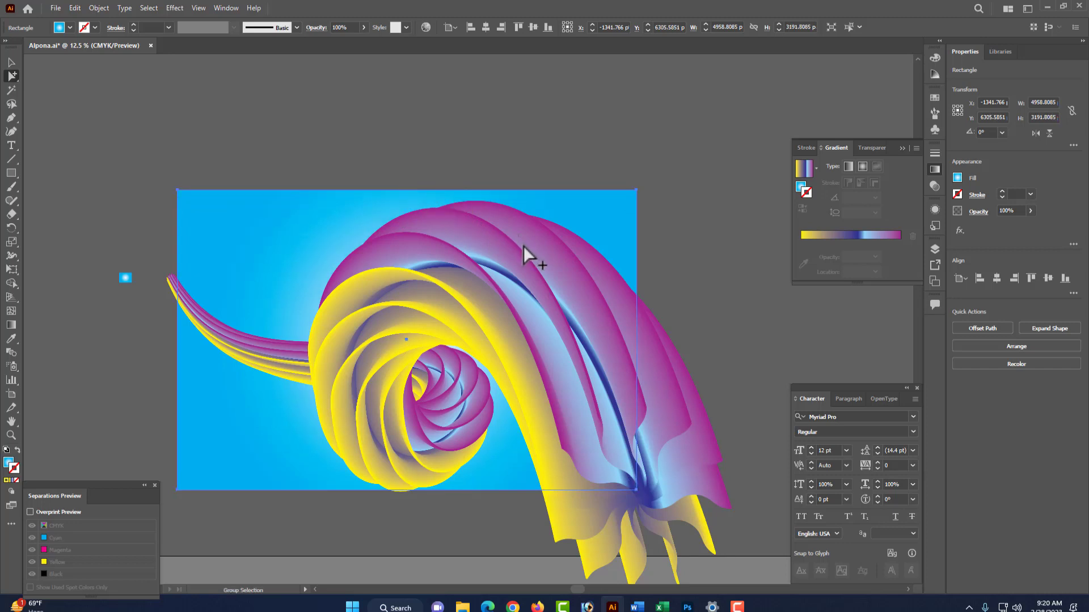
pyautogui.click(677, 193)
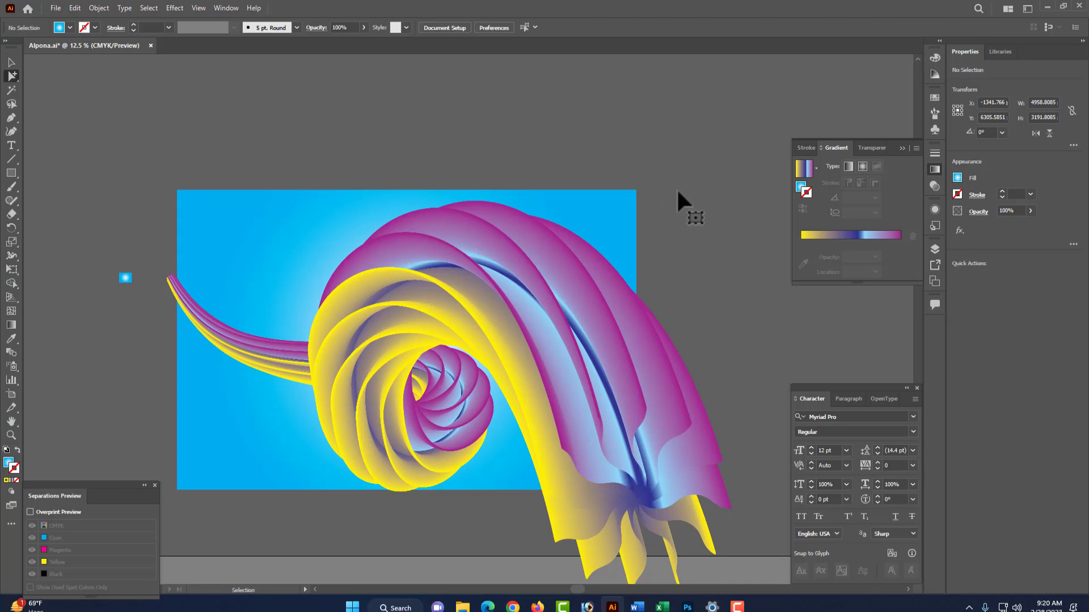